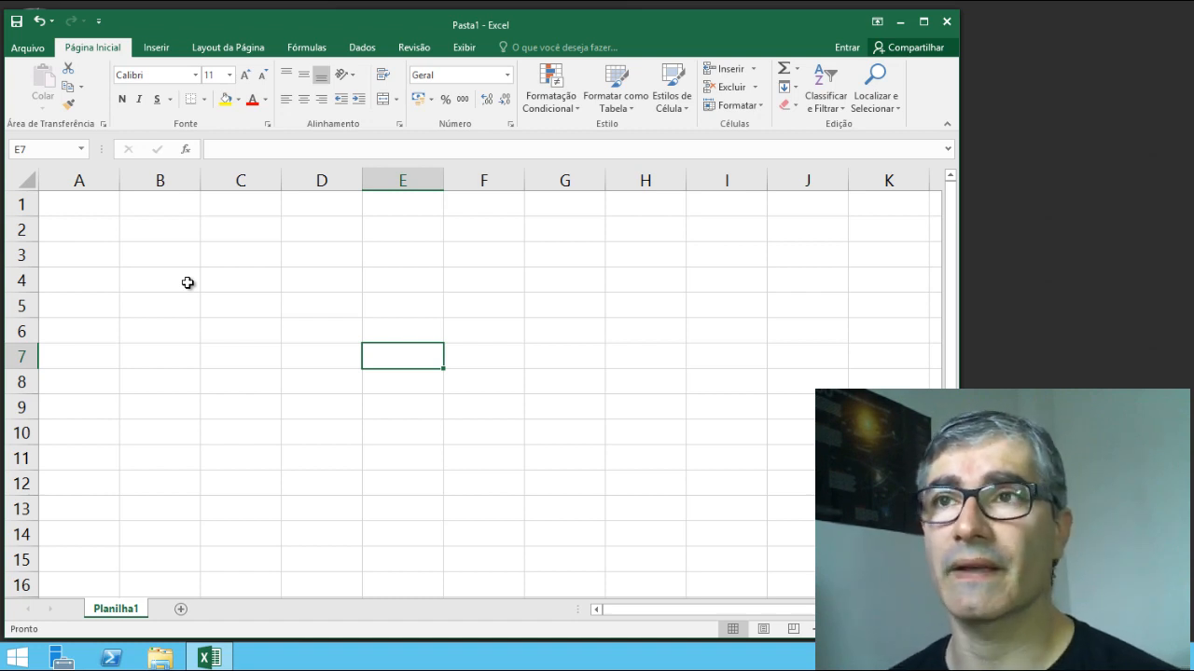
- Enter the column headers Produto, Preço and Qtde in cells A1 to C1
{"action": "left_click", "coordinate": [96, 211]}
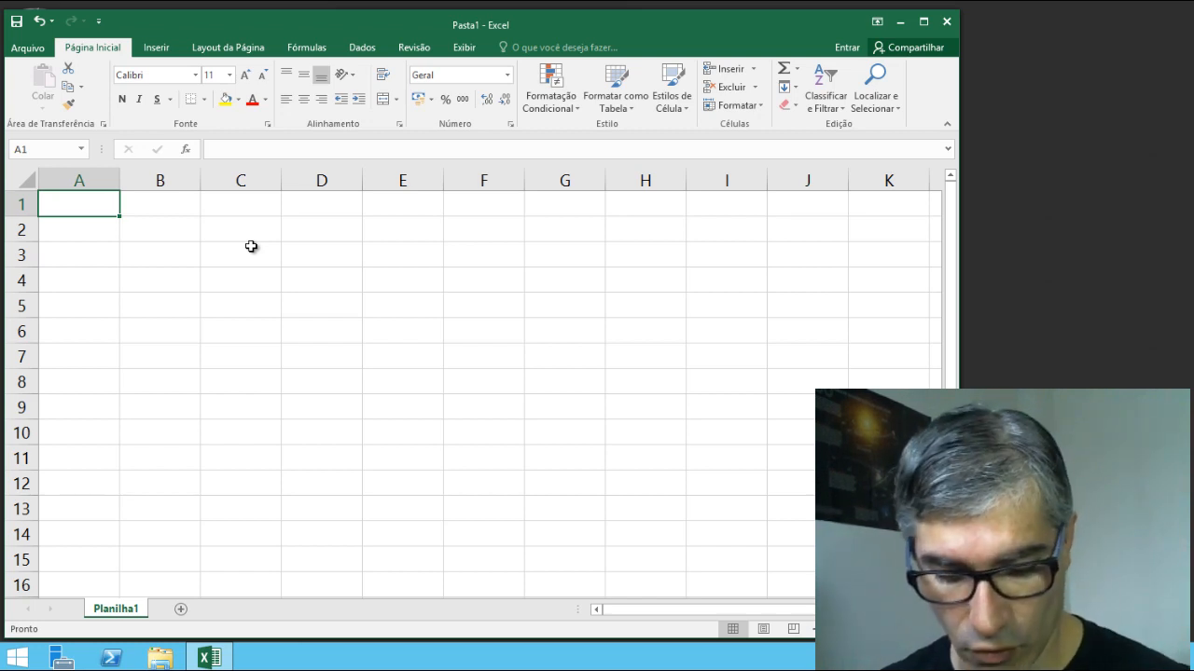
{"action": "type", "text": "Produto"}
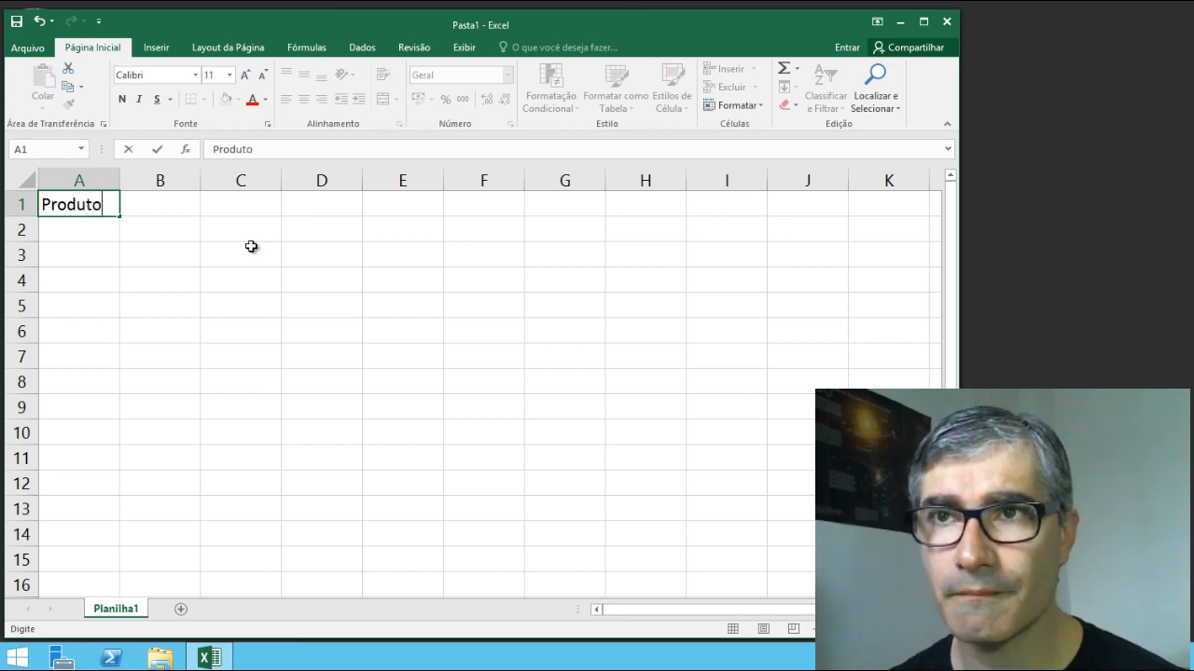
{"action": "key", "text": "Tab"}
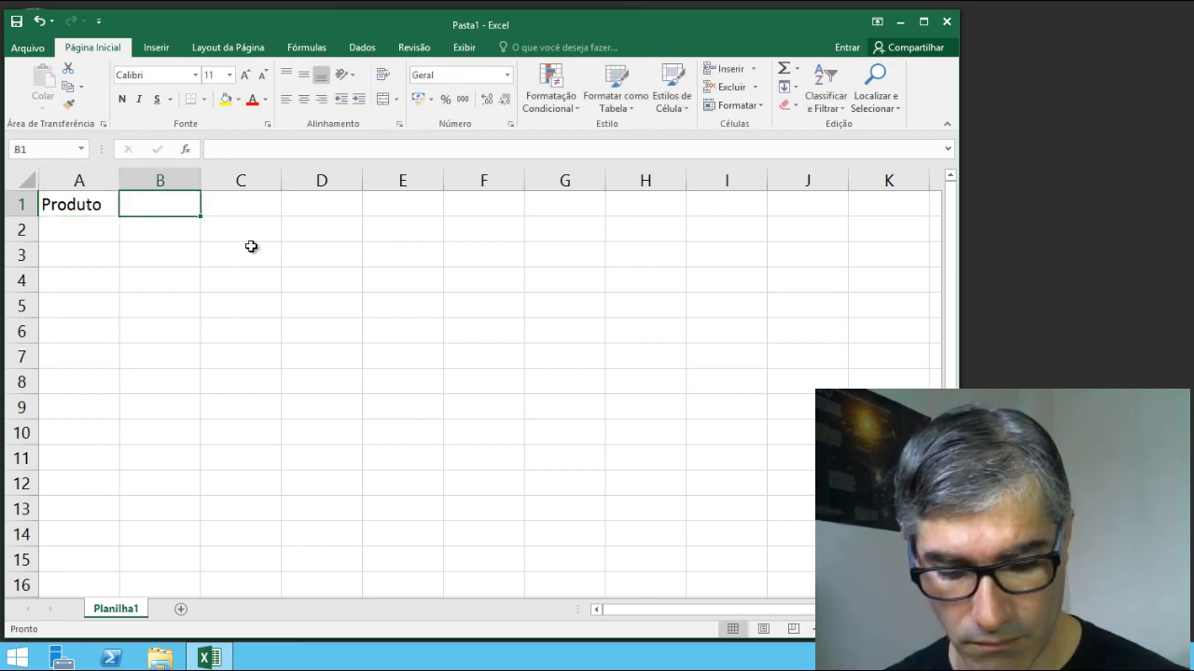
{"action": "type", "text": "Q"}
{"action": "key", "text": "BackSpace"}
{"action": "type", "text": "preço"}
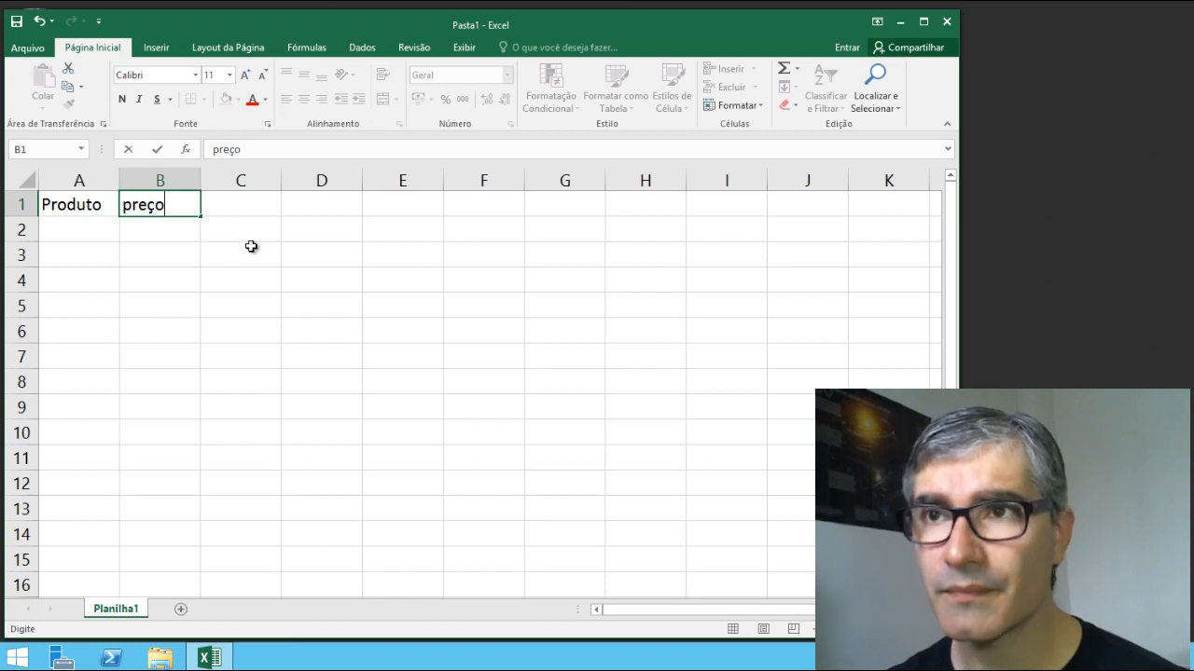
{"action": "key", "text": "Tab"}
{"action": "key", "text": "shift+Tab"}
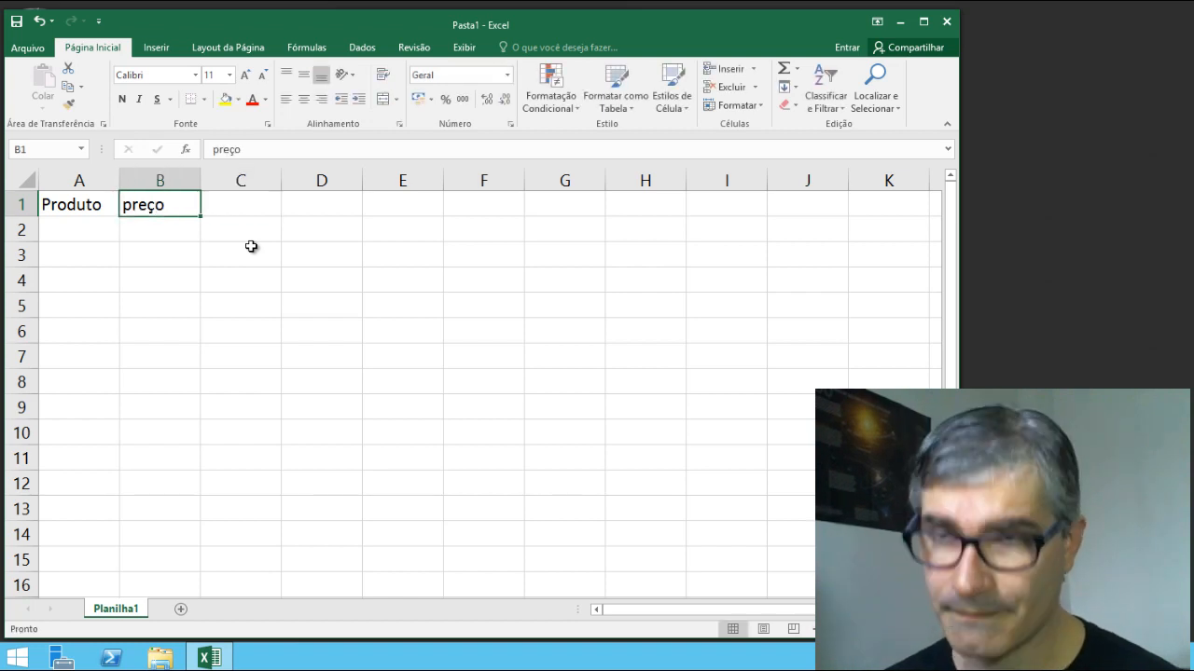
{"action": "type", "text": "Preço"}
{"action": "key", "text": "Tab"}
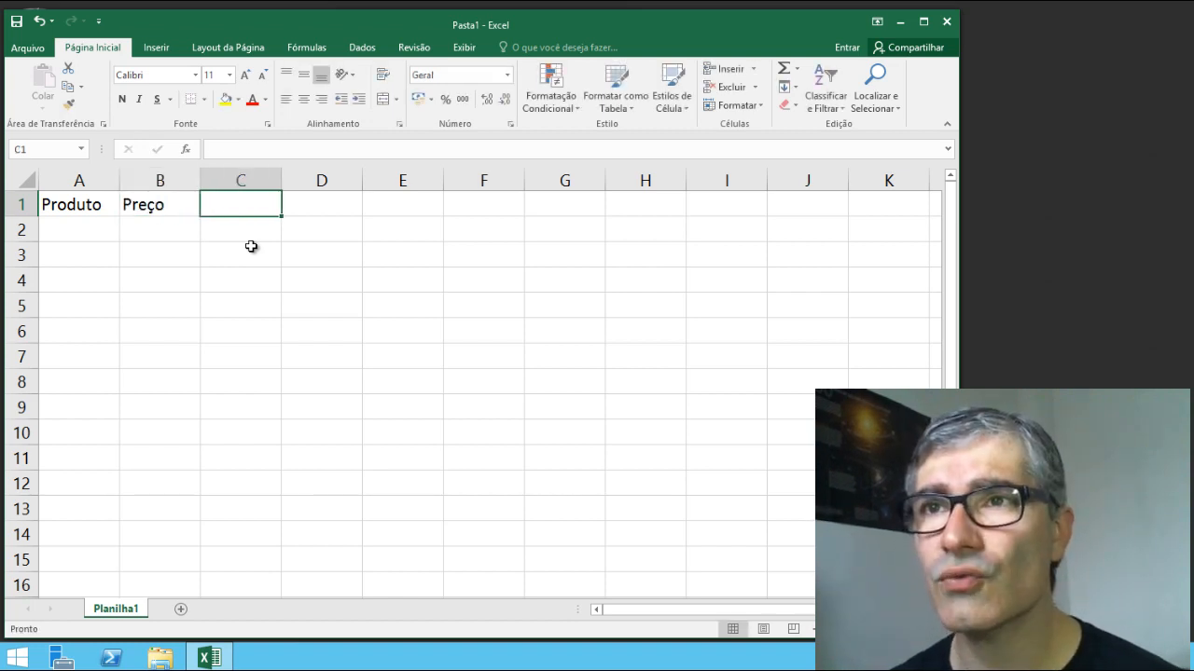
{"action": "type", "text": "Qtde"}
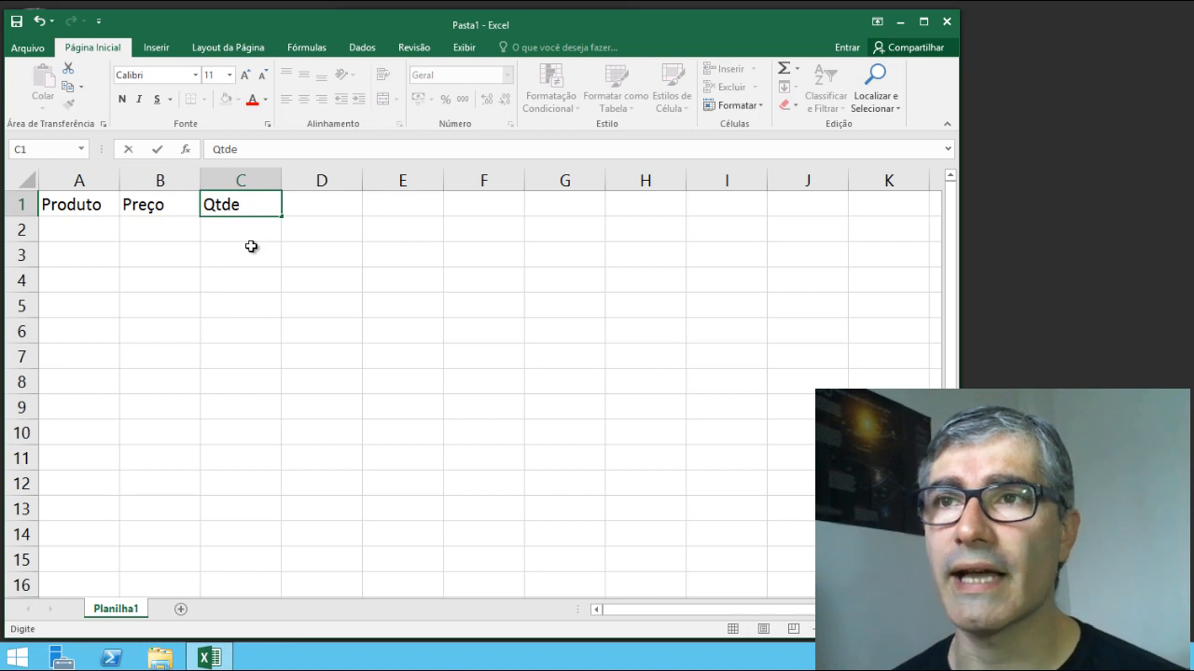
{"action": "key", "text": "Return"}
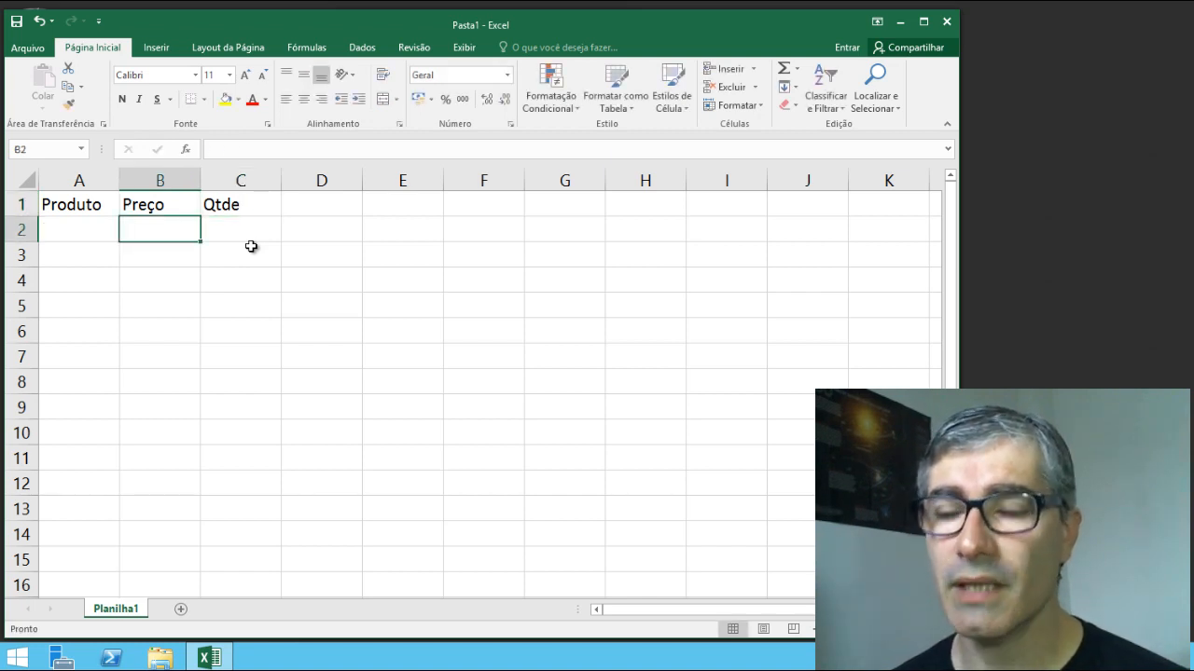
- List the products Jogo de Panelas, Jogo de Talheres, Bacia and Conjunto de Xícaras in cells A2 to A5
{"action": "key", "text": "Left"}
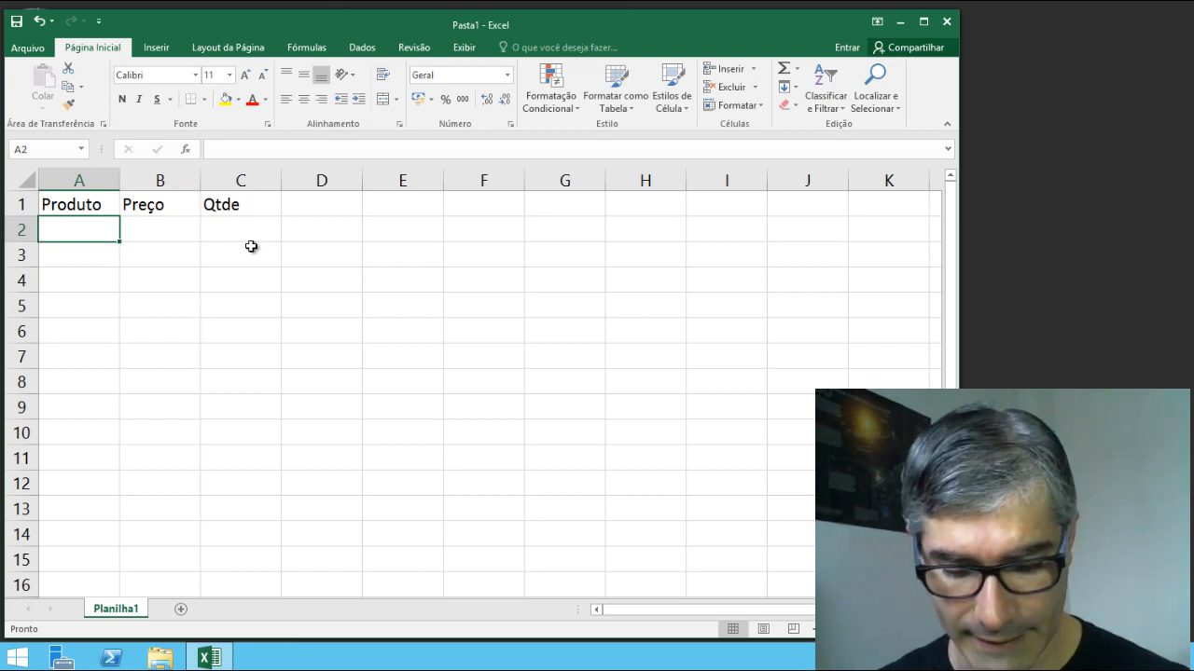
{"action": "type", "text": "Jogo de Pa"}
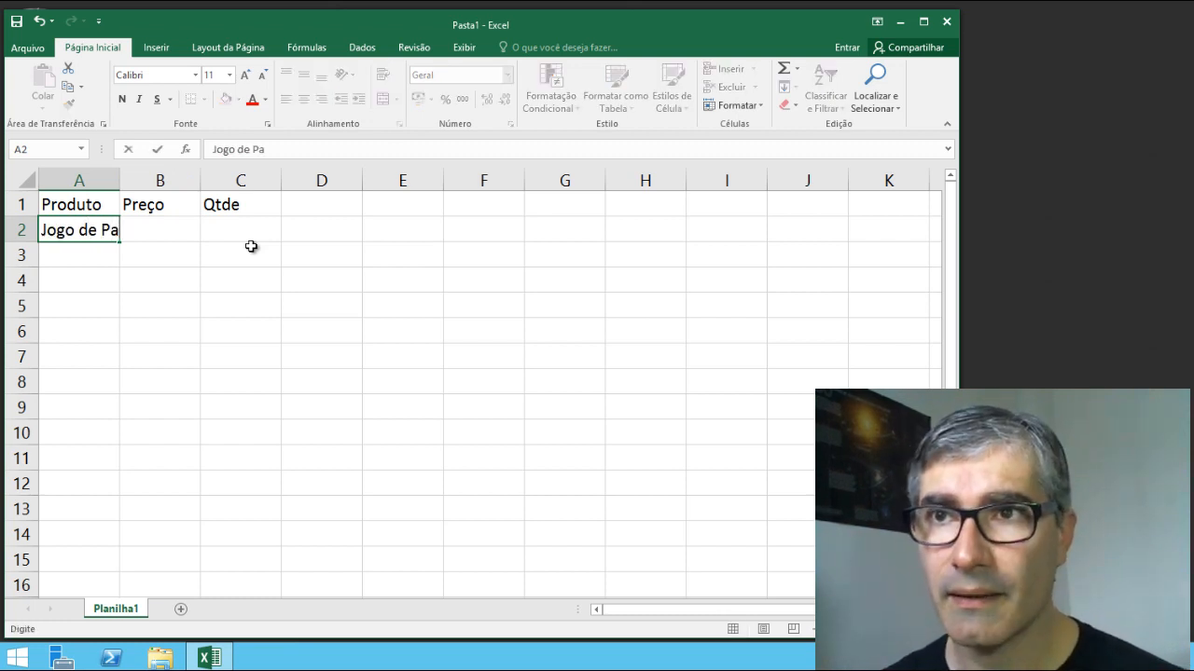
{"action": "type", "text": "ne"}
{"action": "key", "text": "BackSpace"}
{"action": "type", "text": "nelas"}
{"action": "key", "text": "Return"}
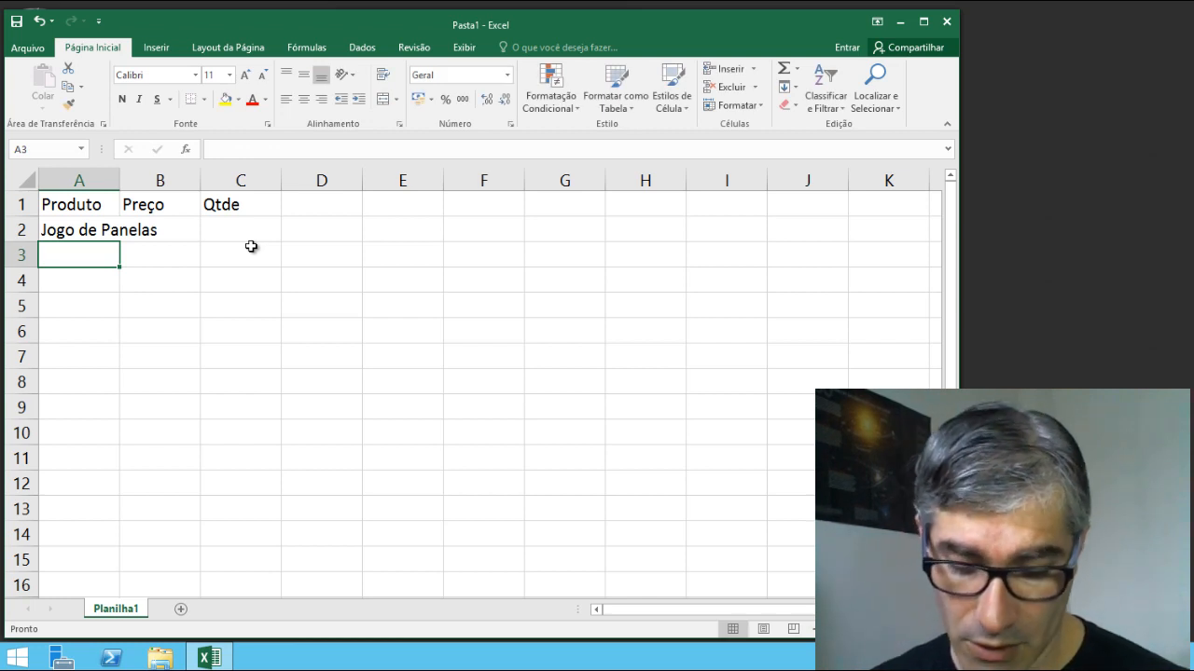
{"action": "type", "text": "Jogo de Talheres"}
{"action": "key", "text": "Return"}
{"action": "type", "text": "Bacia"}
{"action": "key", "text": "Return"}
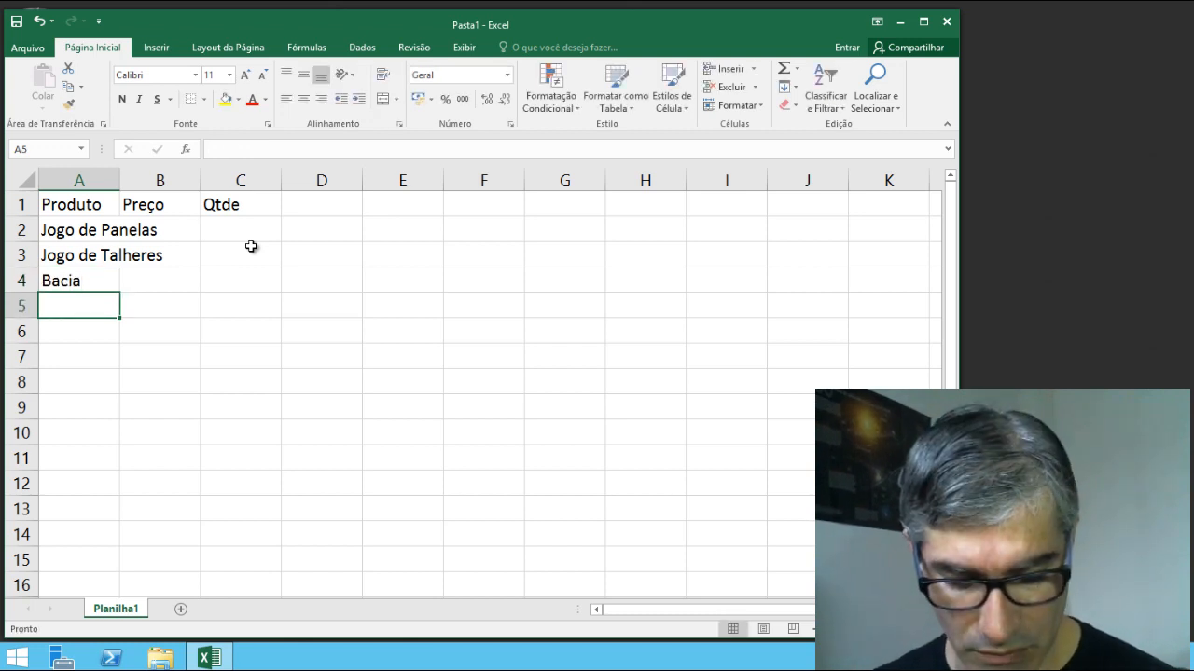
{"action": "type", "text": "Conjunto"}
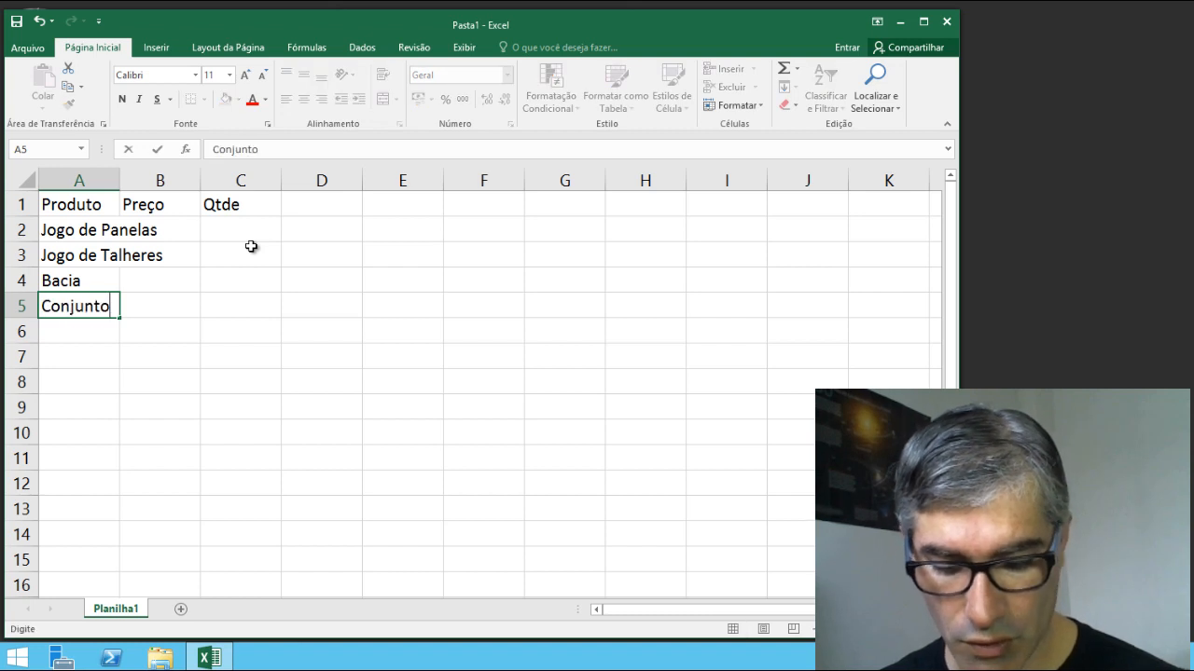
{"action": "type", "text": " de Xícaras"}
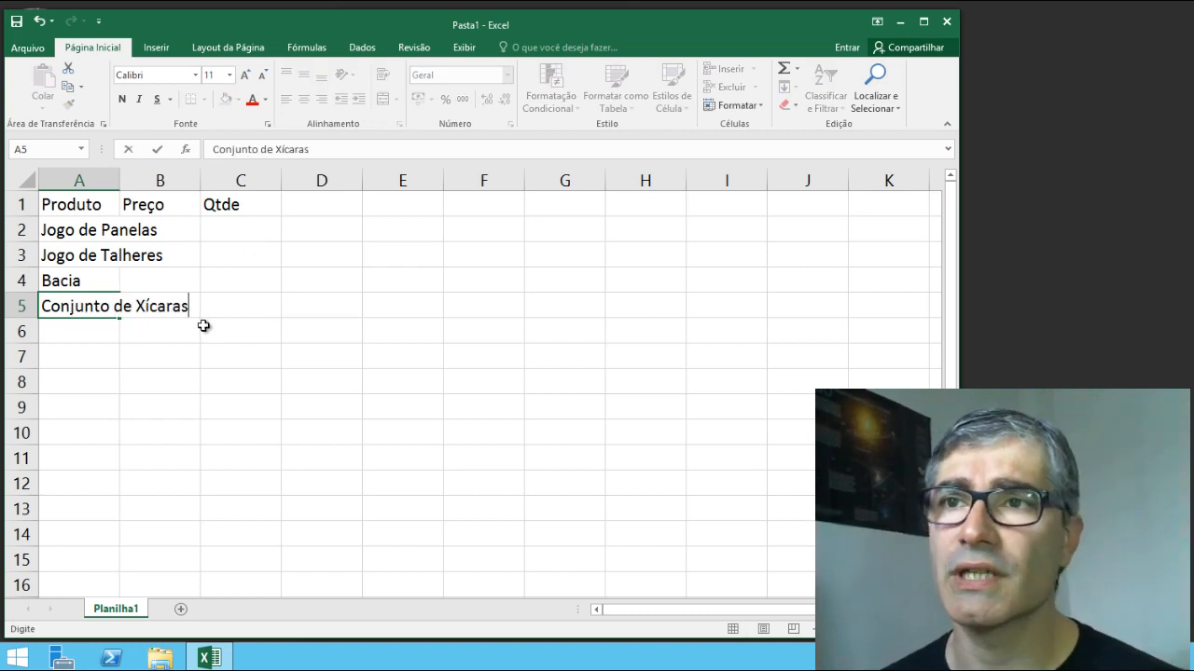
{"action": "key", "text": "Tab"}
{"action": "left_click", "coordinate": [196, 374]}
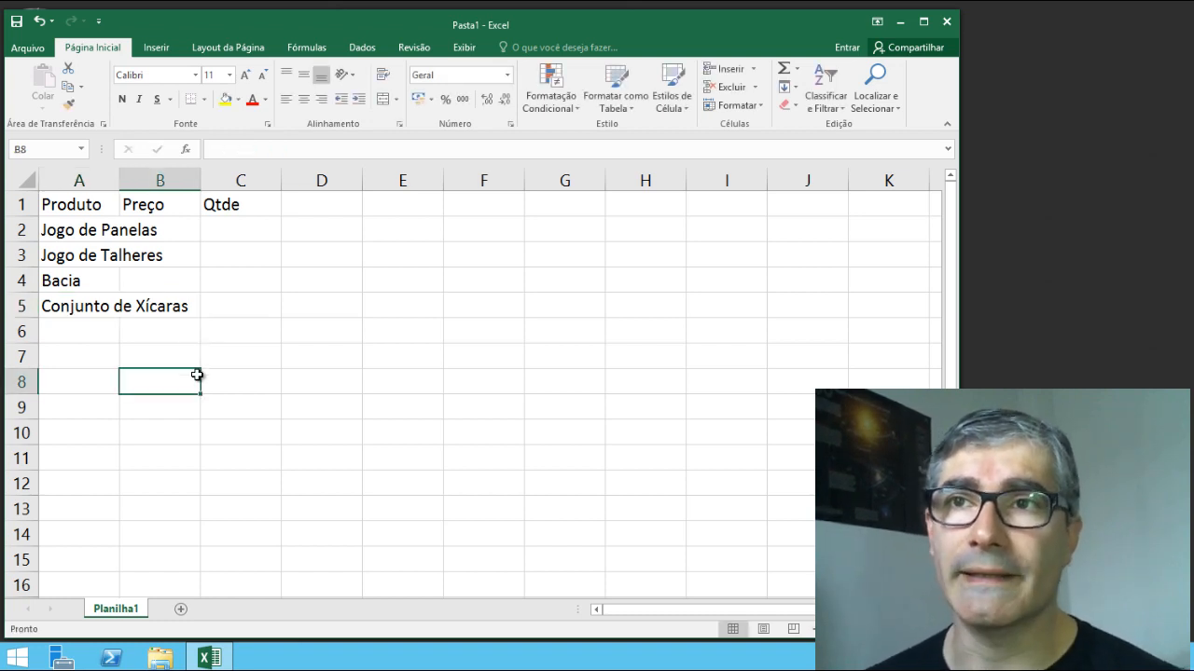
{"action": "left_click", "coordinate": [74, 233]}
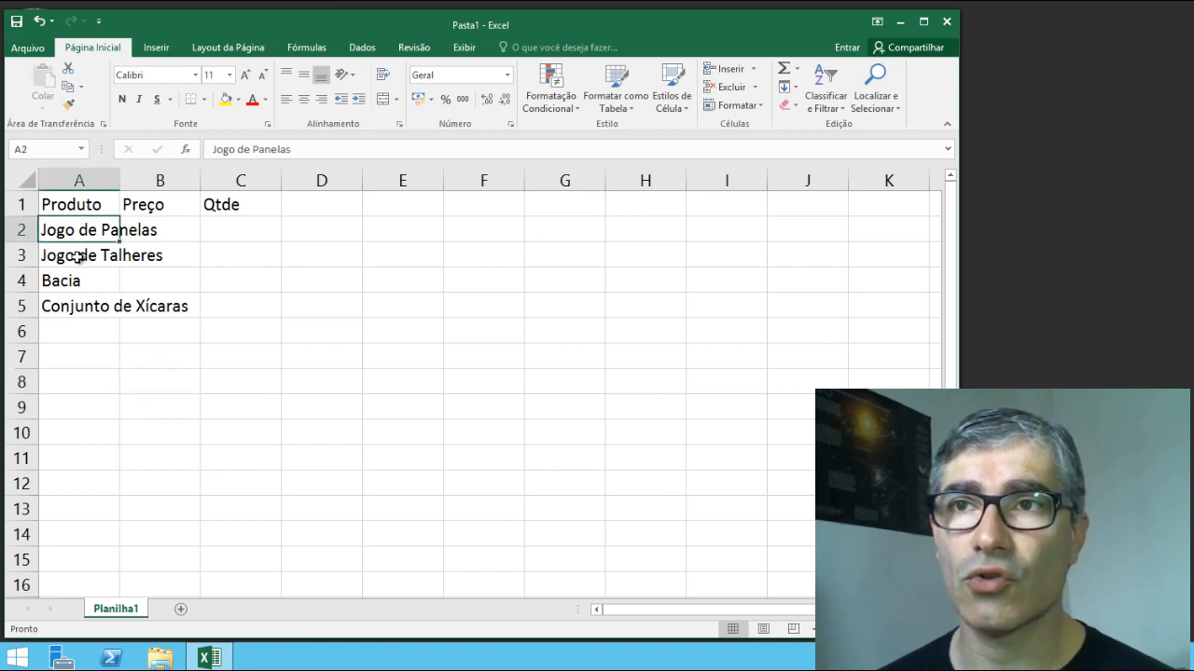
{"action": "left_click", "coordinate": [77, 256]}
{"action": "left_click", "coordinate": [78, 310]}
{"action": "left_click", "coordinate": [74, 229]}
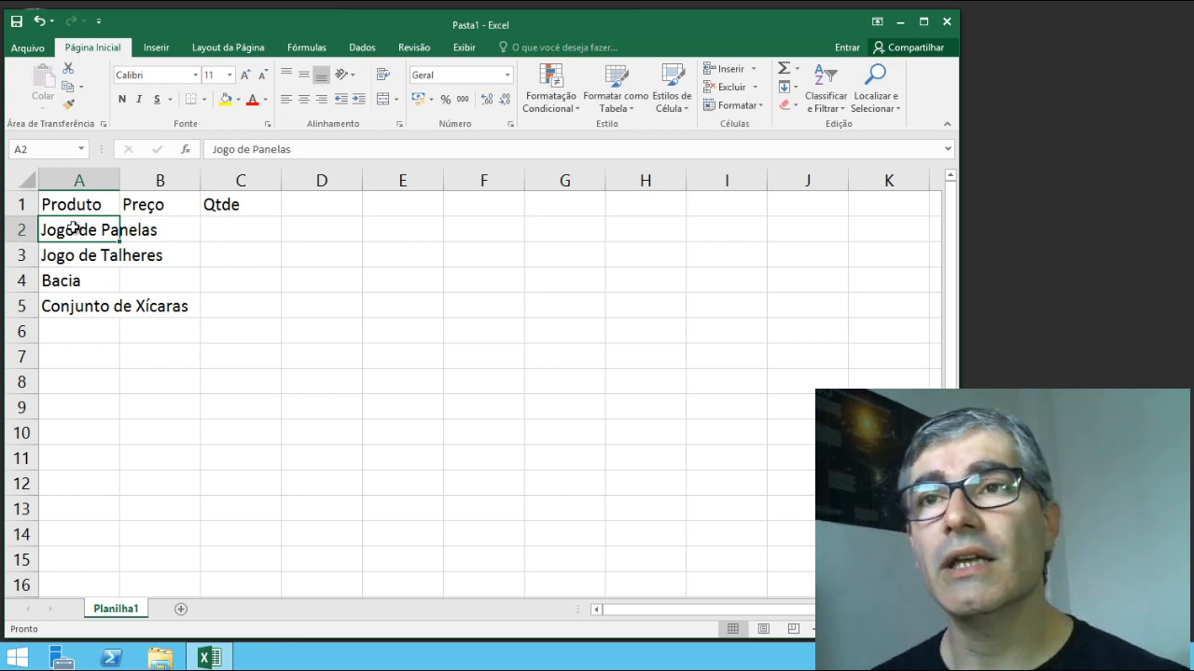
- Widen column A until the product names fit, and narrow it back to roughly its original width
{"action": "left_click", "coordinate": [106, 177]}
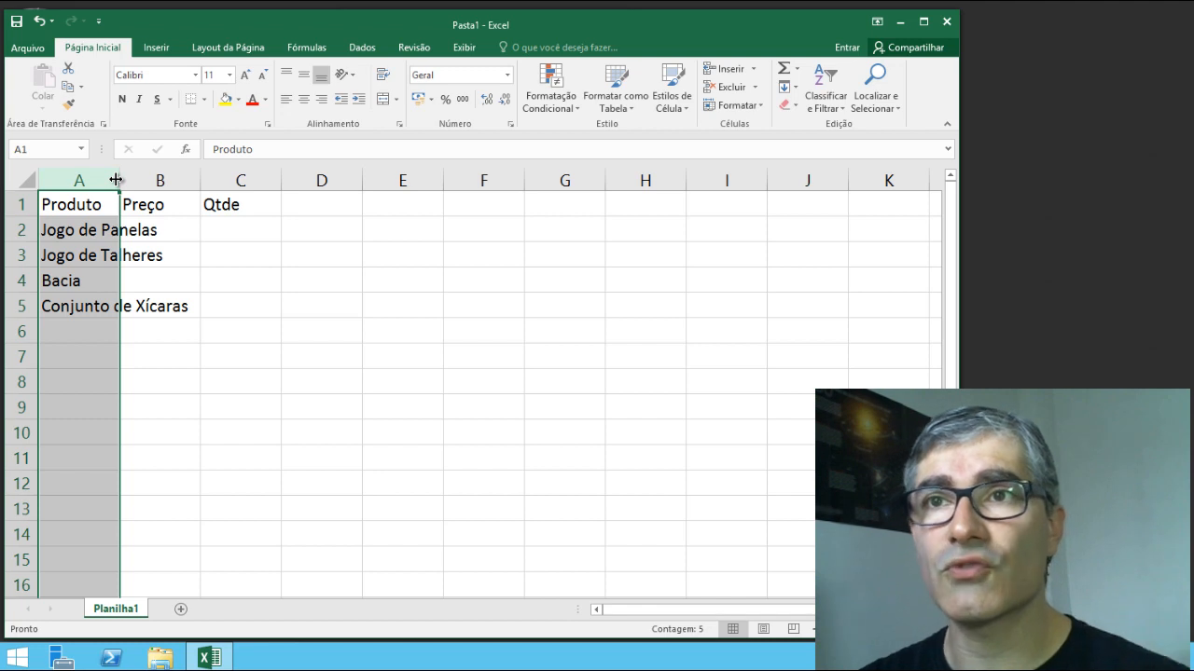
{"action": "left_click_drag", "start_coordinate": [116, 180], "coordinate": [116, 180]}
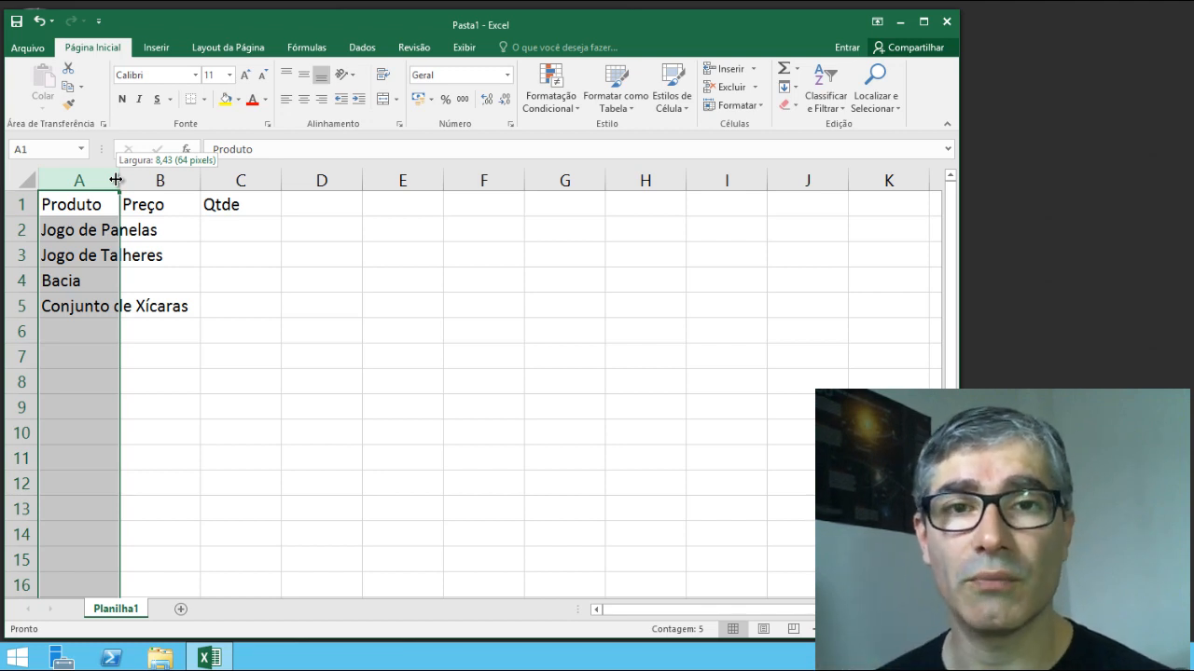
{"action": "left_click_drag", "start_coordinate": [116, 179], "coordinate": [192, 195]}
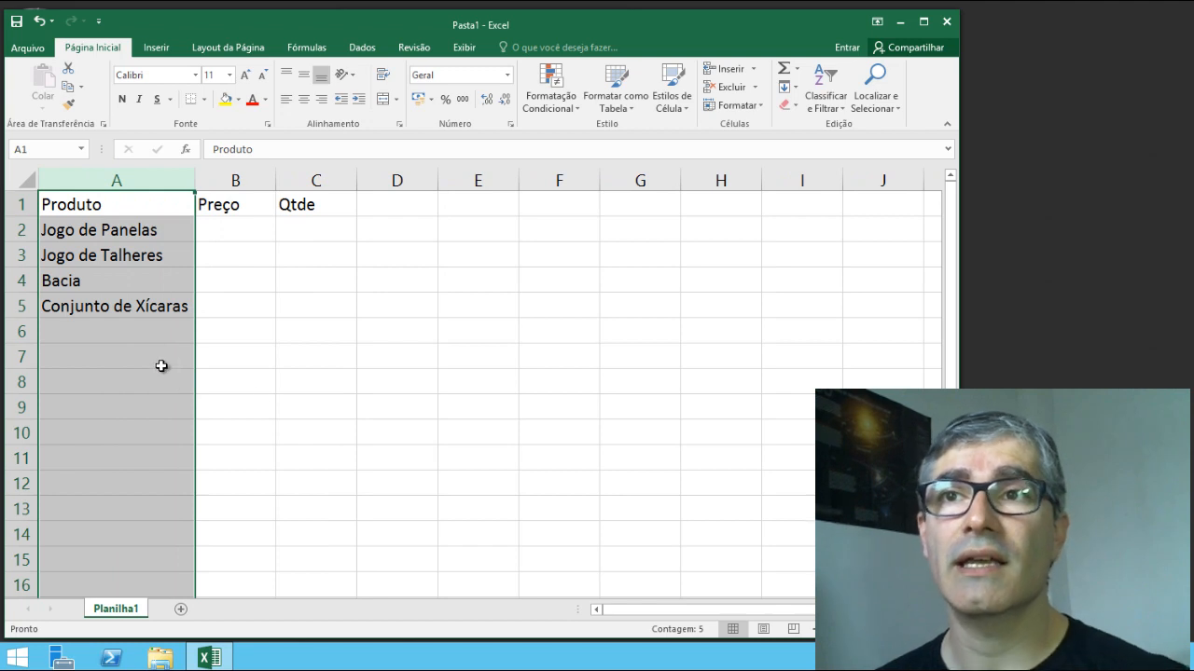
{"action": "left_click", "coordinate": [162, 368]}
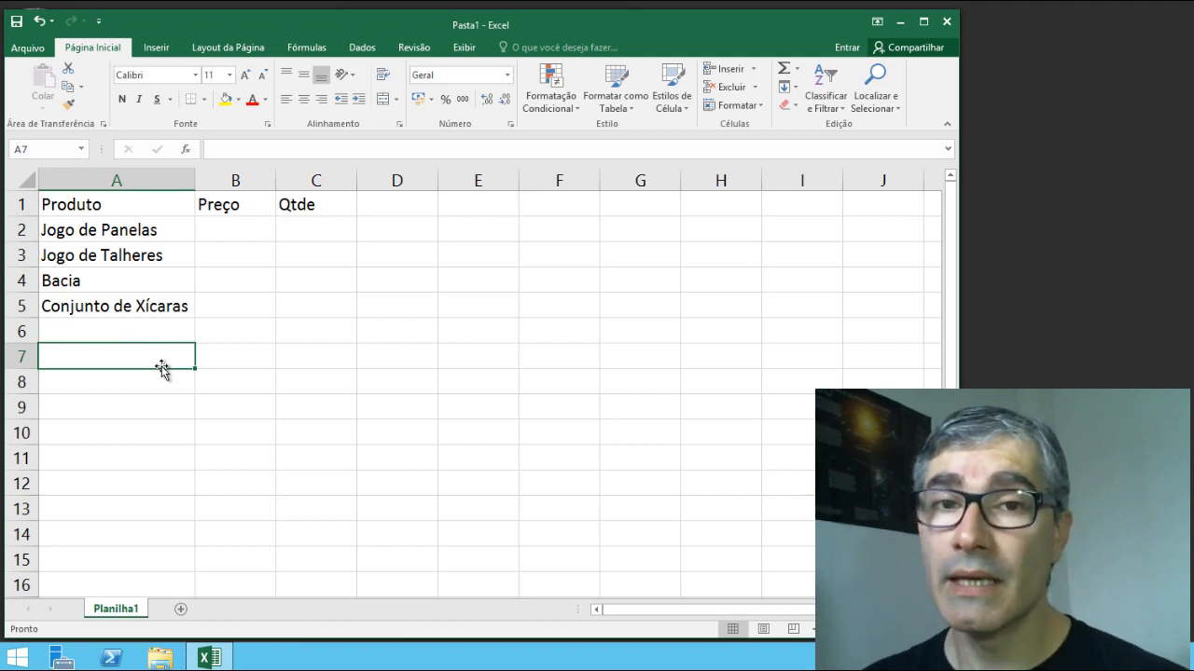
{"action": "left_click_drag", "start_coordinate": [195, 182], "coordinate": [119, 188]}
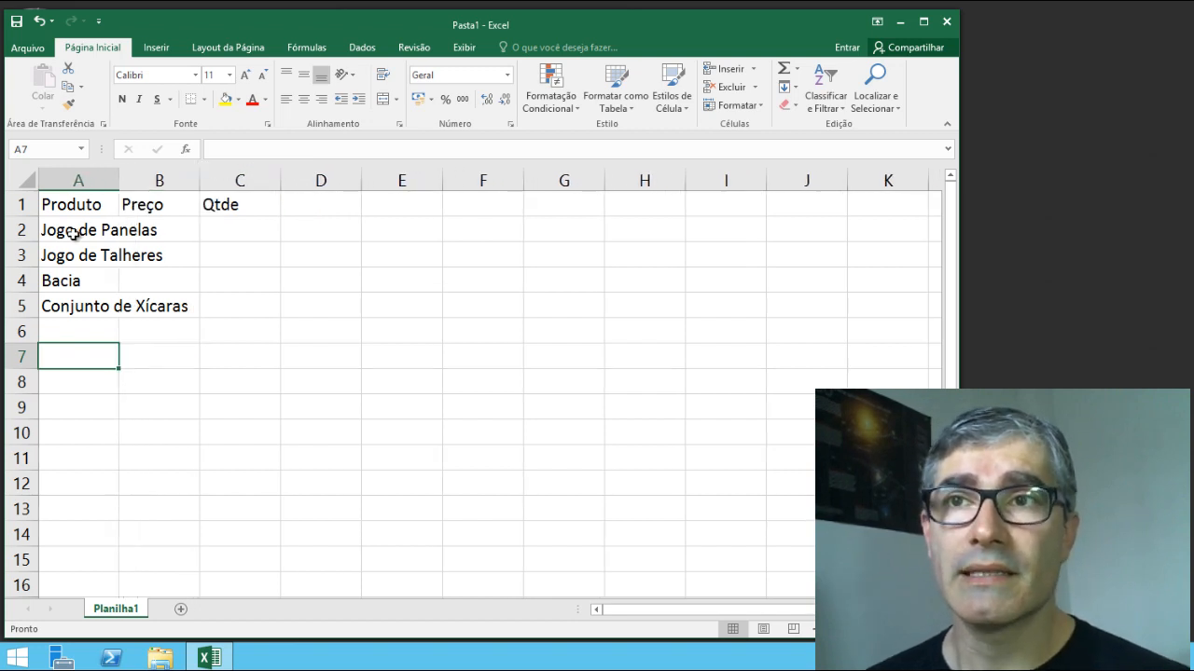
- Enter the prices 150, 120, 20 and 80 for the four products in cells B2 to B5
{"action": "left_click", "coordinate": [149, 236]}
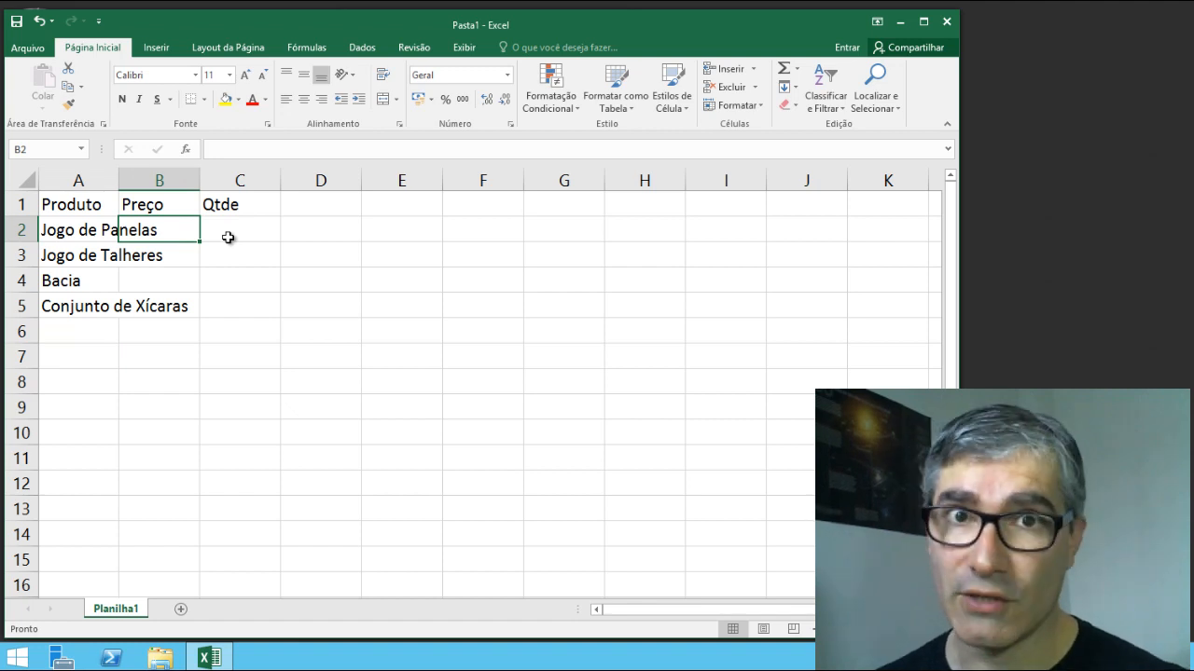
{"action": "type", "text": "150"}
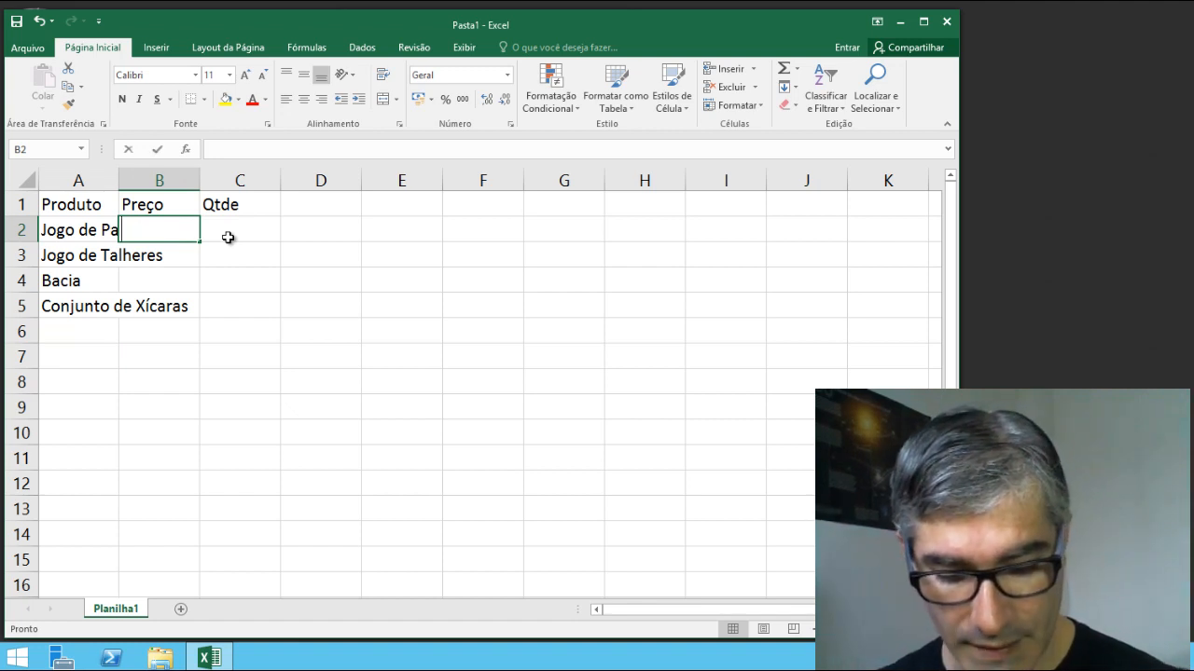
{"action": "type", "text": ".00"}
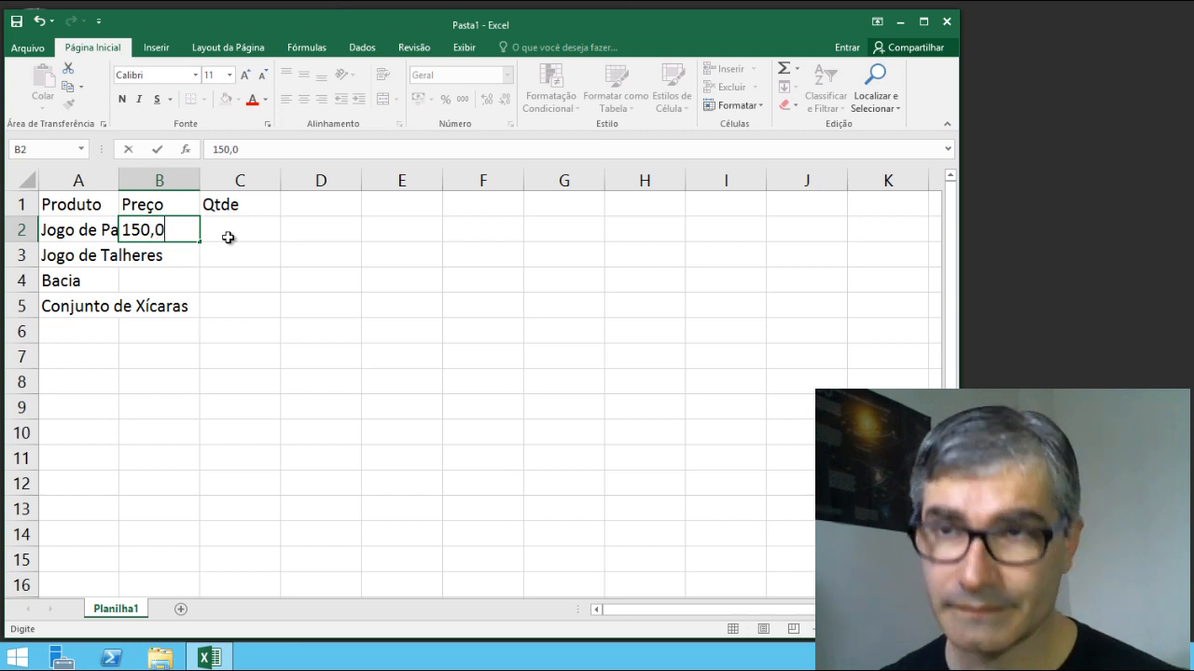
{"action": "key", "text": "Return"}
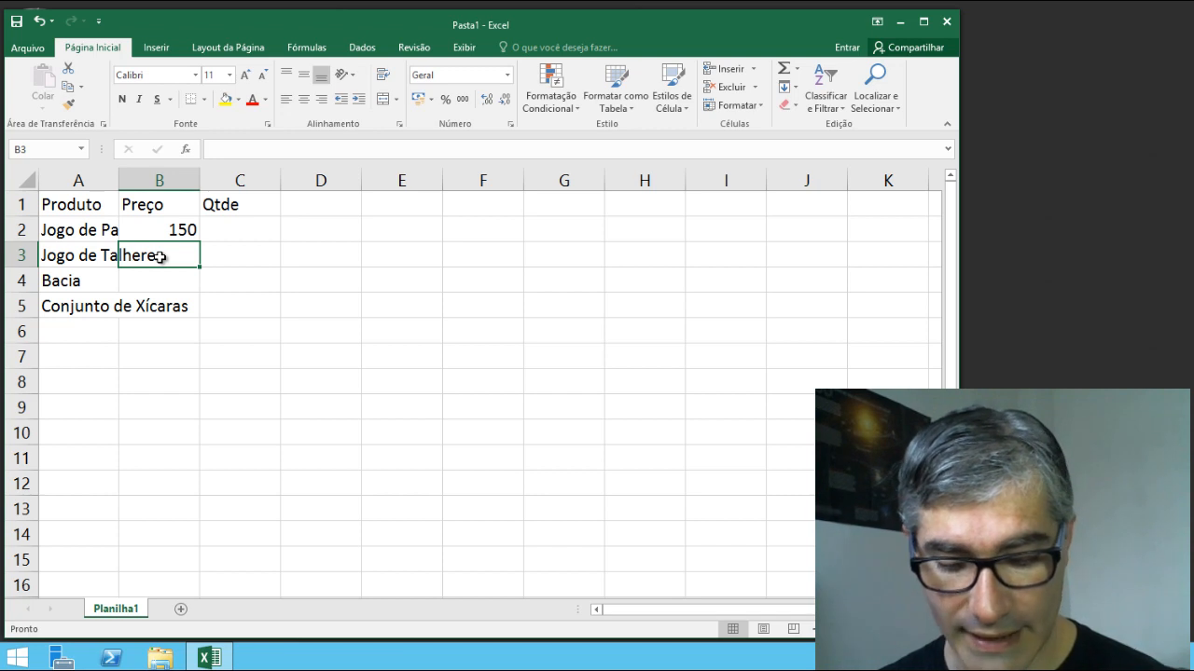
{"action": "type", "text": "120"}
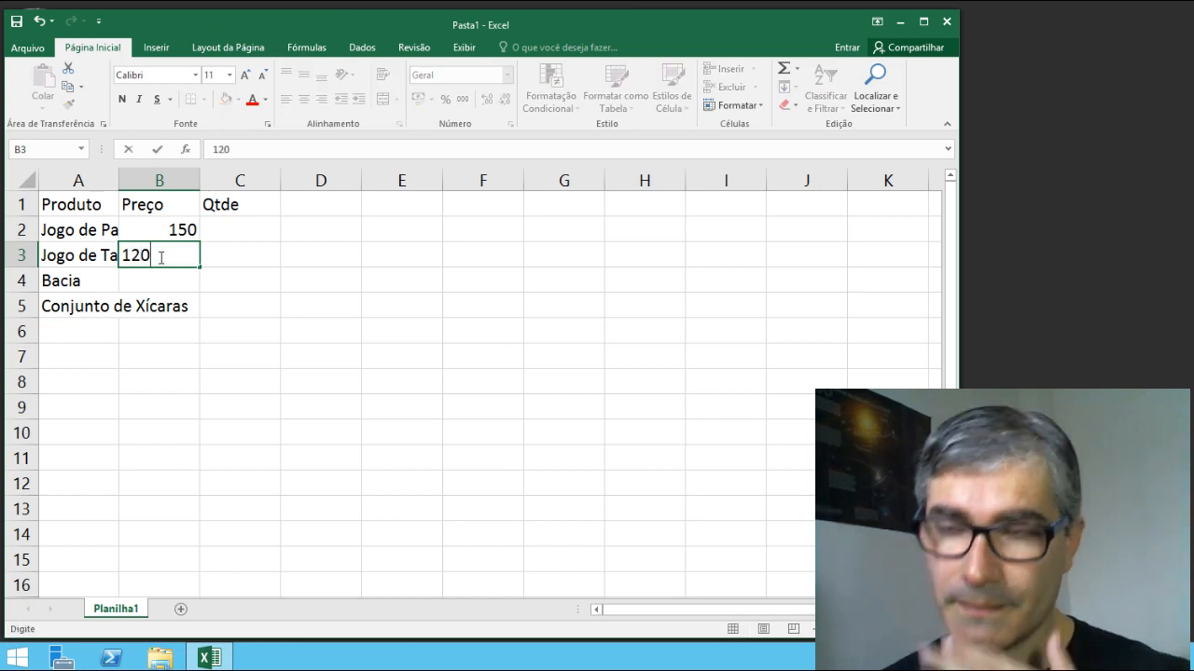
{"action": "key", "text": "Return"}
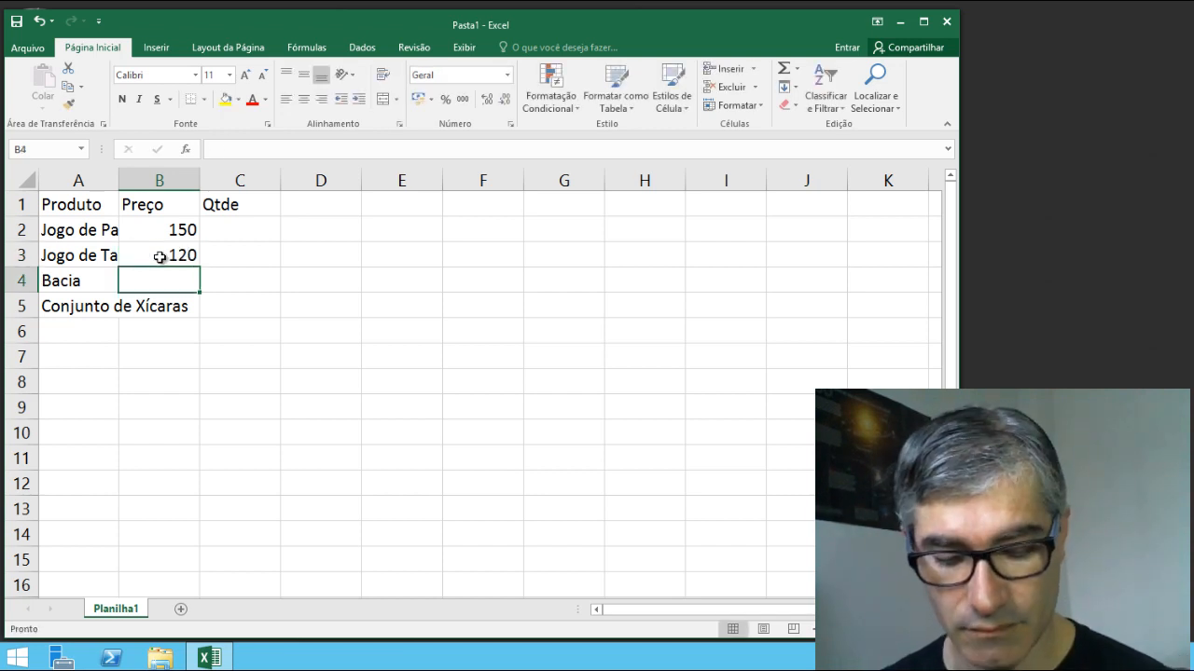
{"action": "type", "text": "20"}
{"action": "key", "text": "Return"}
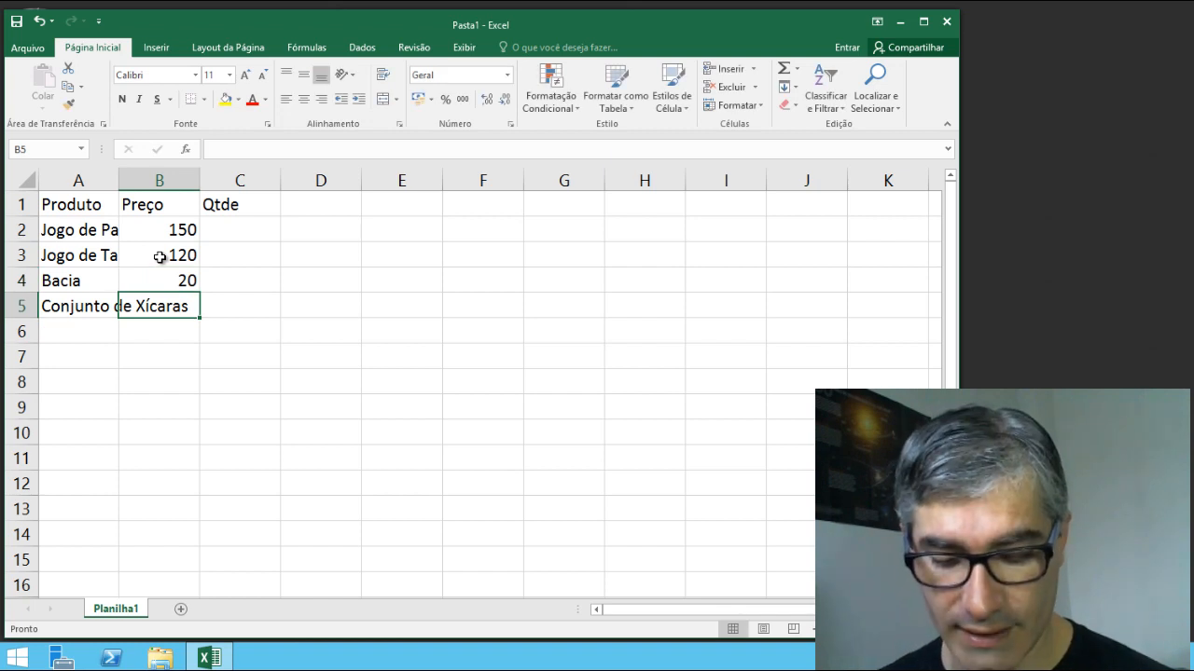
{"action": "type", "text": "80"}
{"action": "key", "text": "Return"}
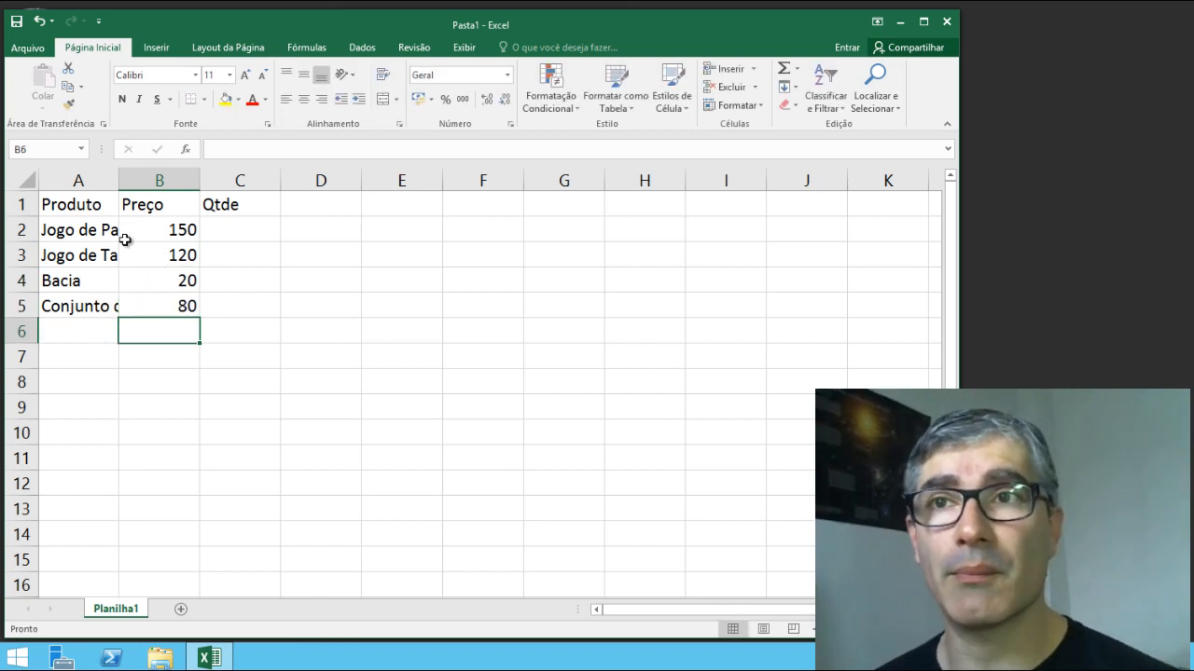
- Autofit the width of column A to its longest product name
{"action": "mouse_move", "coordinate": [119, 181]}
{"action": "left_mouse_down"}
{"action": "mouse_move", "coordinate": [178, 181]}
{"action": "mouse_move", "coordinate": [137, 181]}
{"action": "left_mouse_up"}
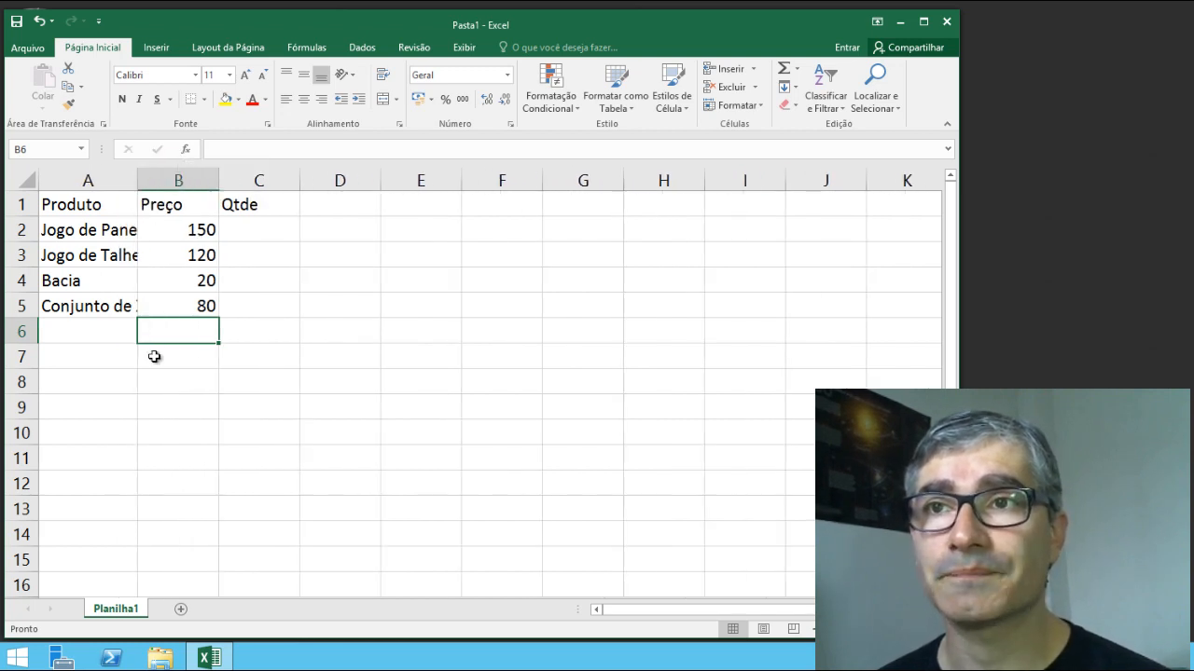
{"action": "double_click", "coordinate": [135, 180]}
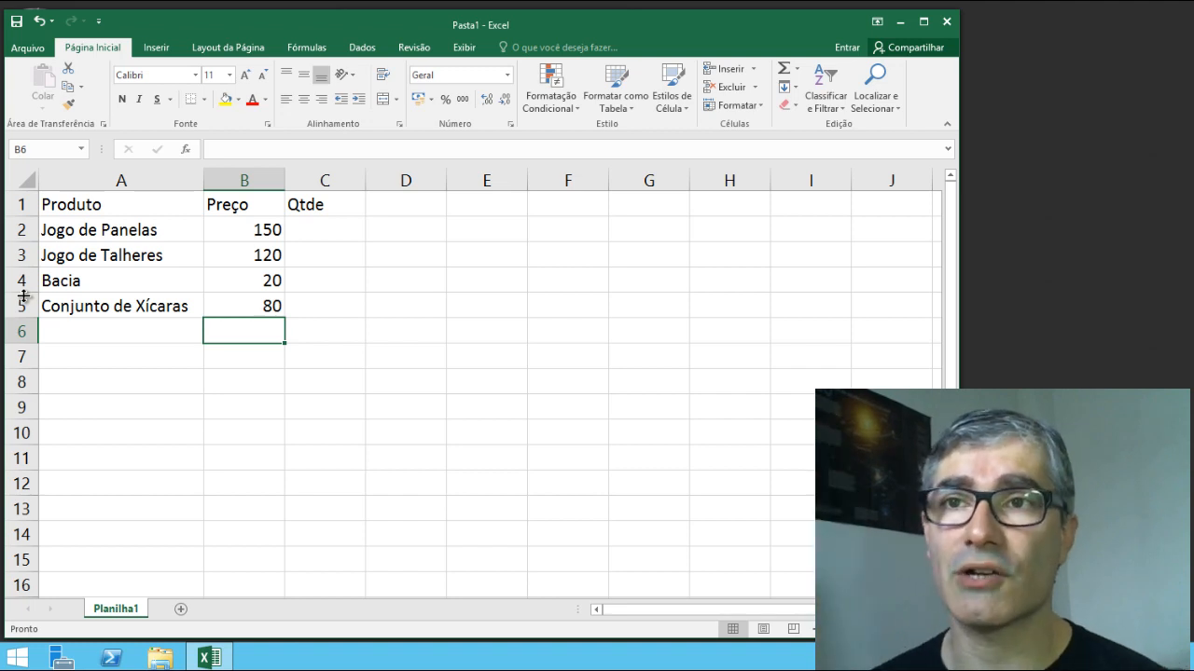
- Increase the height of row 4 to several times the normal height, and undo that height change
{"action": "left_click_drag", "start_coordinate": [23, 295], "coordinate": [23, 362]}
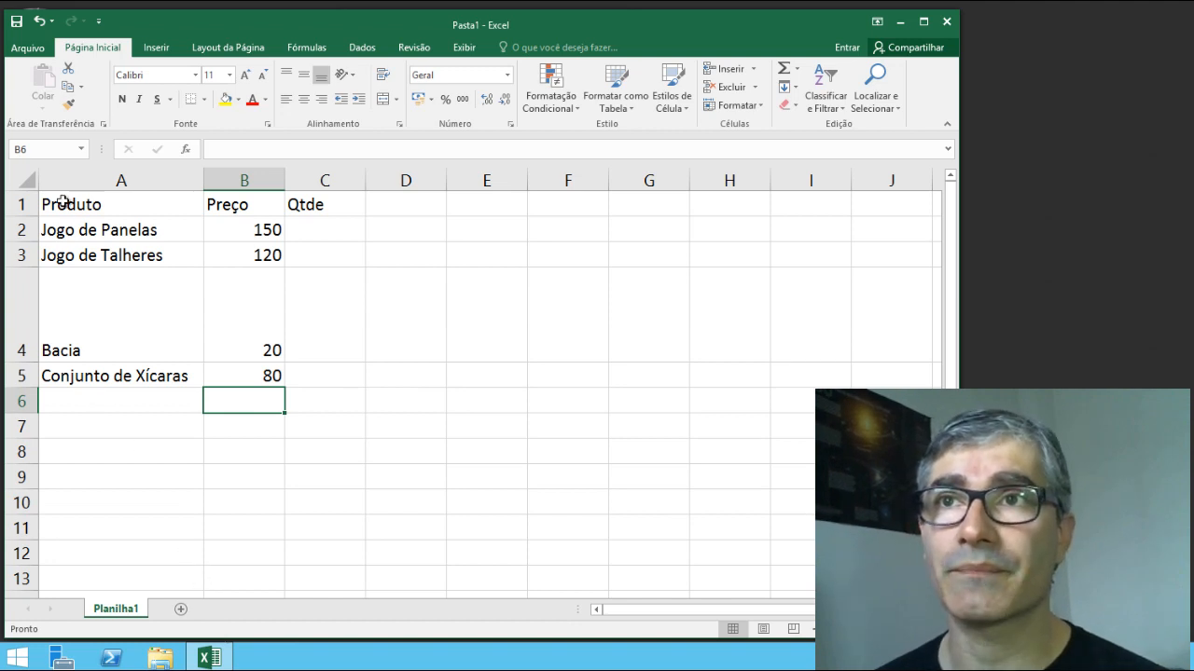
{"action": "left_click", "coordinate": [40, 26]}
- Enter the quantities 5, 3, 6 and 2 for the four products in cells C2 to C5
{"action": "left_click", "coordinate": [328, 226]}
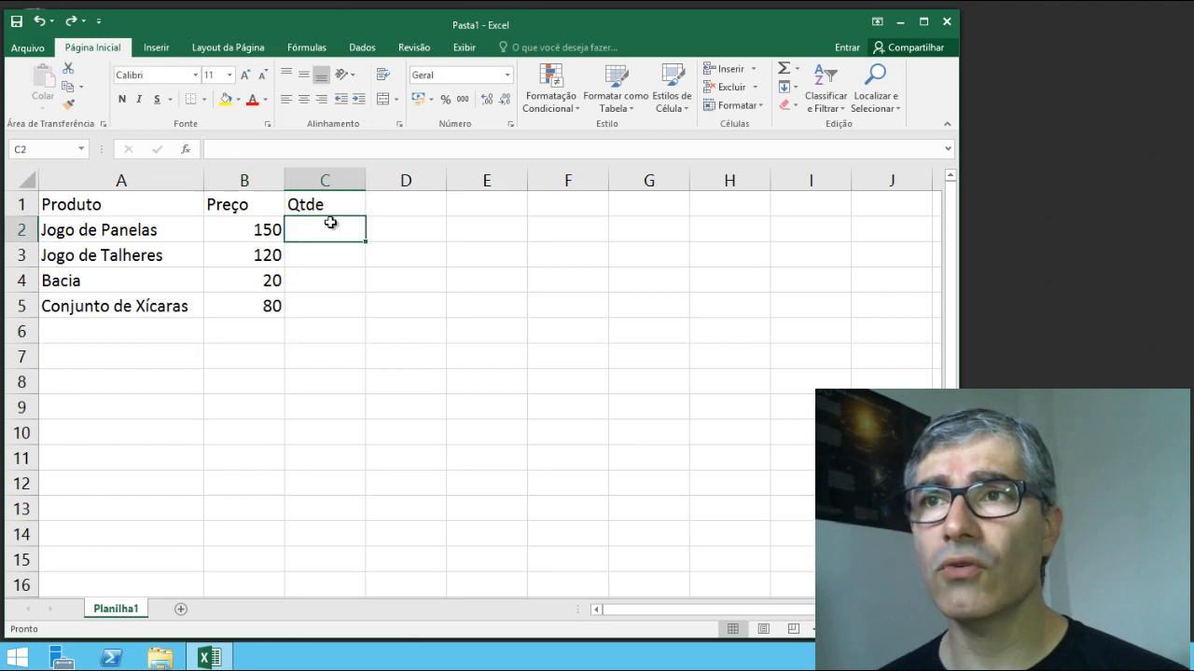
{"action": "type", "text": "5"}
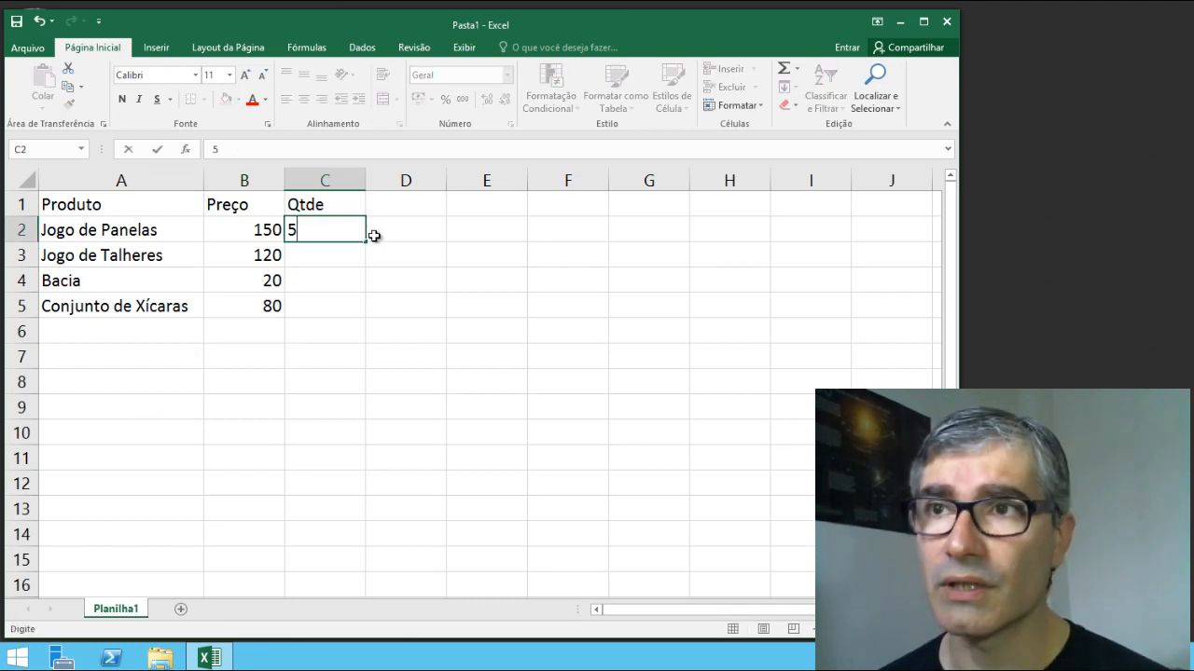
{"action": "key", "text": "Return"}
{"action": "type", "text": "3"}
{"action": "key", "text": "Return"}
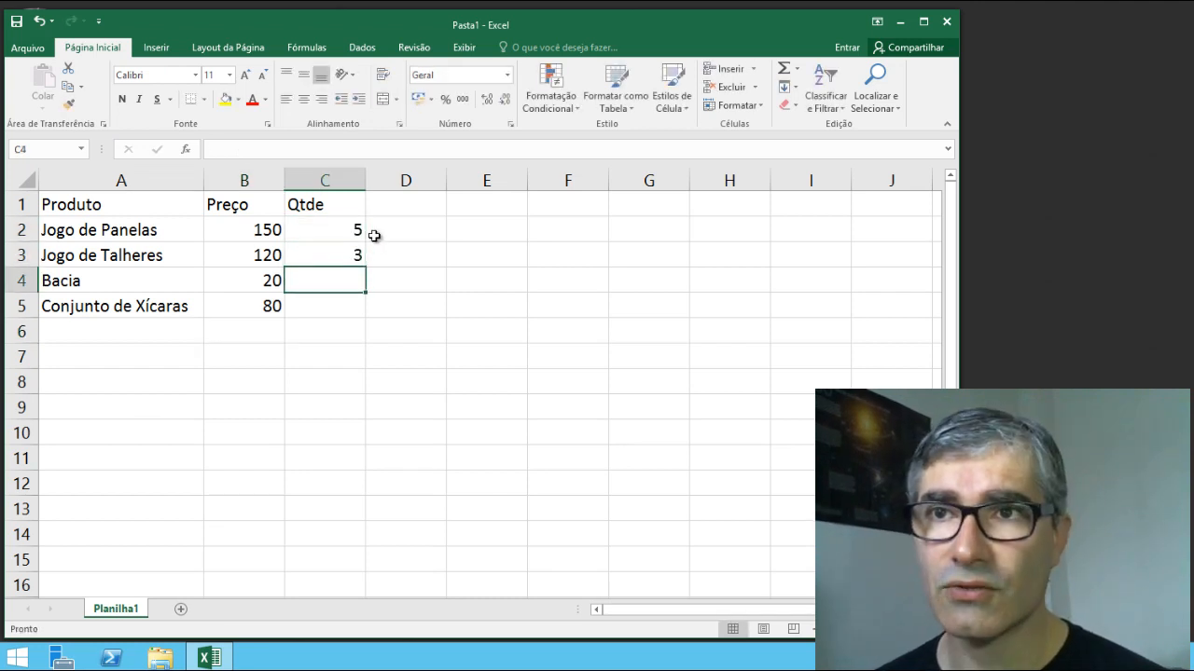
{"action": "type", "text": "6"}
{"action": "key", "text": "Return"}
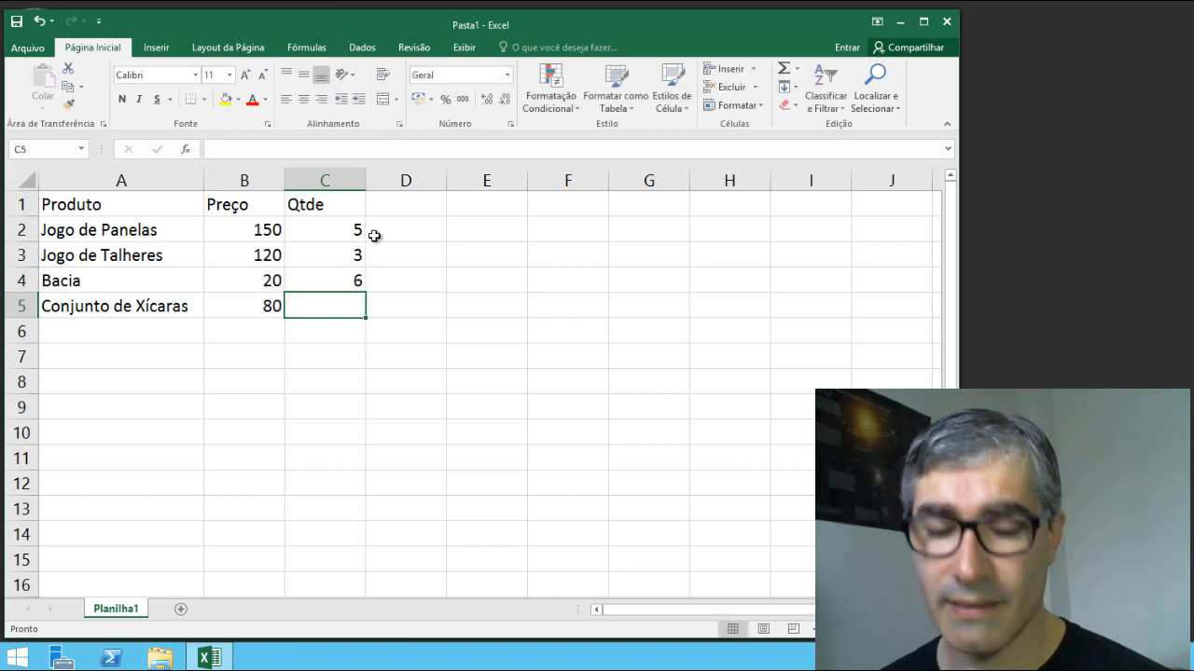
{"action": "type", "text": "2"}
{"action": "key", "text": "Return"}
{"action": "left_click", "coordinate": [265, 434]}
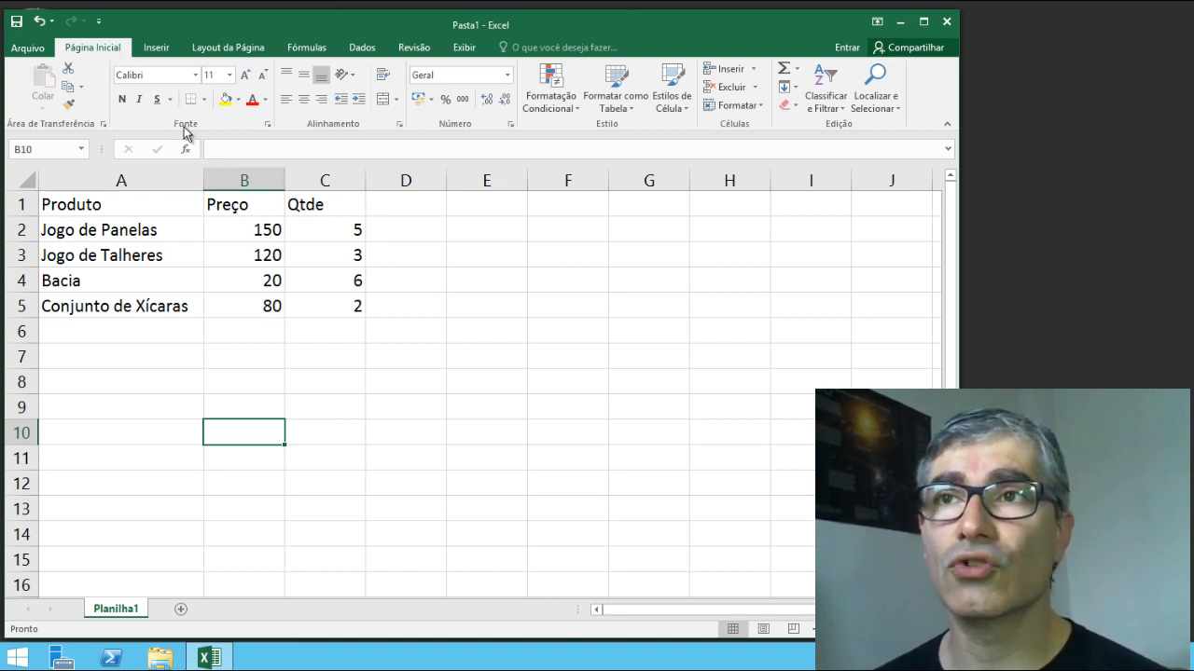
- Make the header cells Produto, Preço and Qtde in A1:C1 bold
{"action": "left_click", "coordinate": [106, 211]}
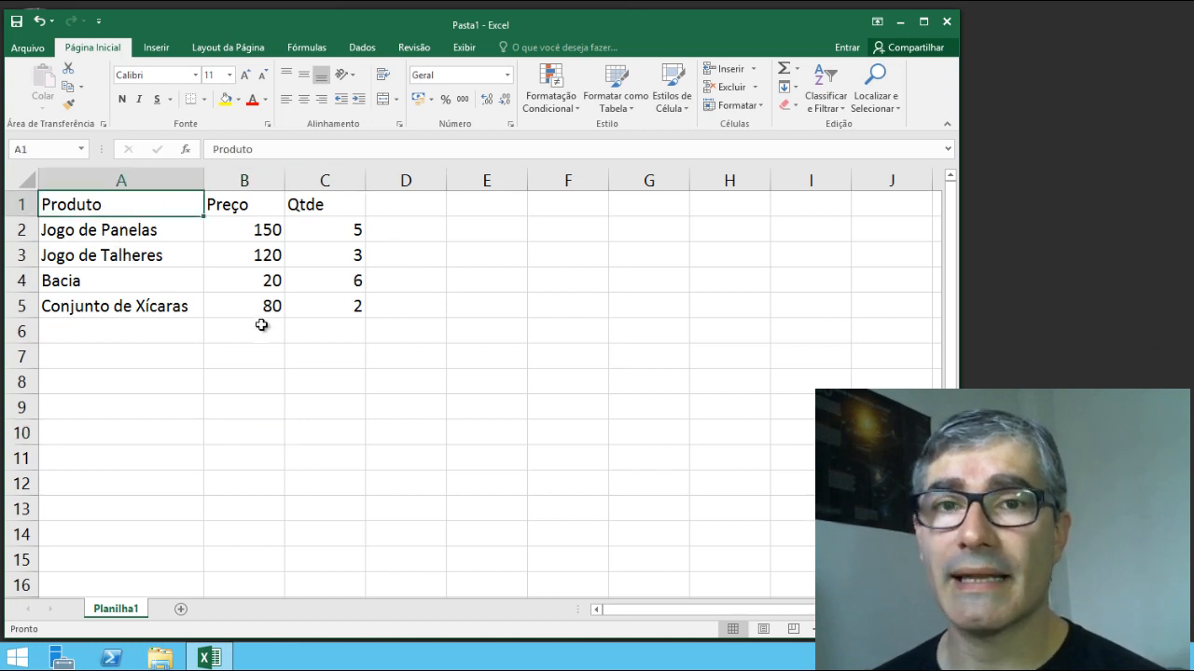
{"action": "left_click", "coordinate": [228, 205]}
{"action": "left_click", "coordinate": [303, 204]}
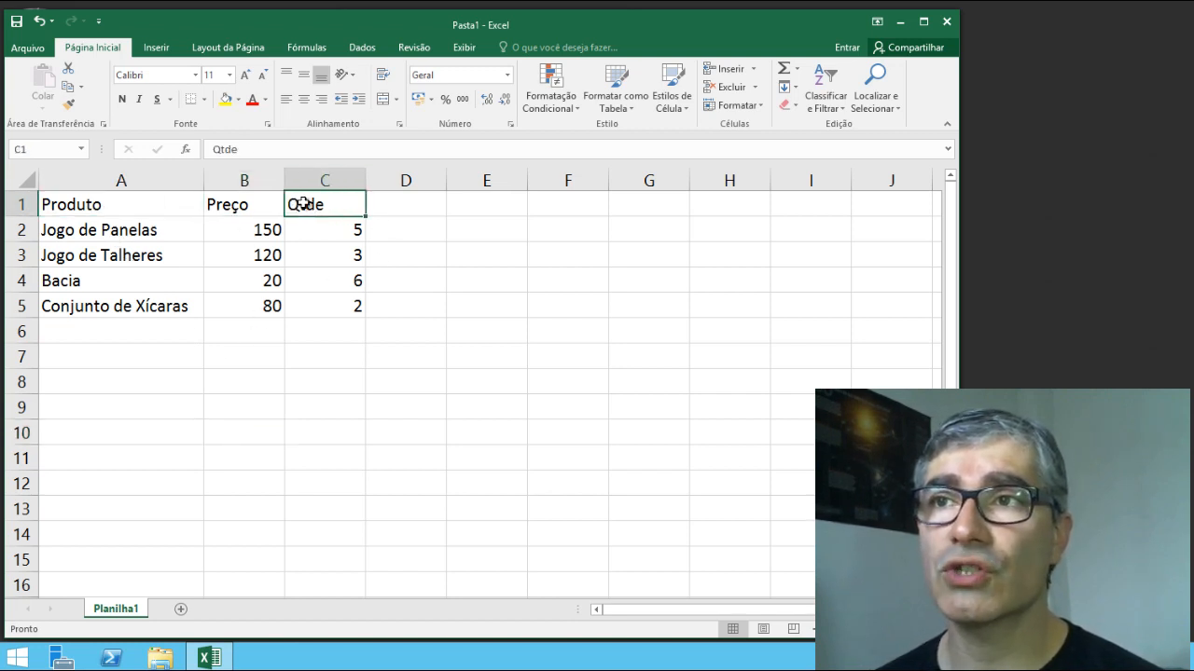
{"action": "left_click", "coordinate": [139, 211]}
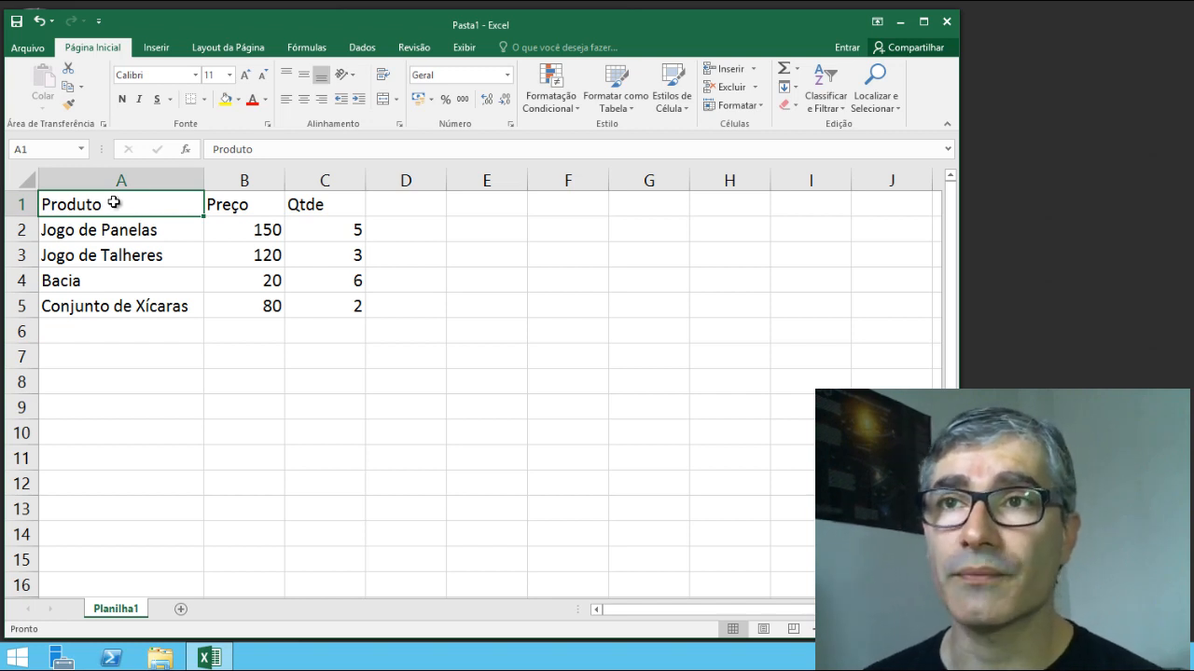
{"action": "left_click_drag", "start_coordinate": [201, 205], "coordinate": [317, 205]}
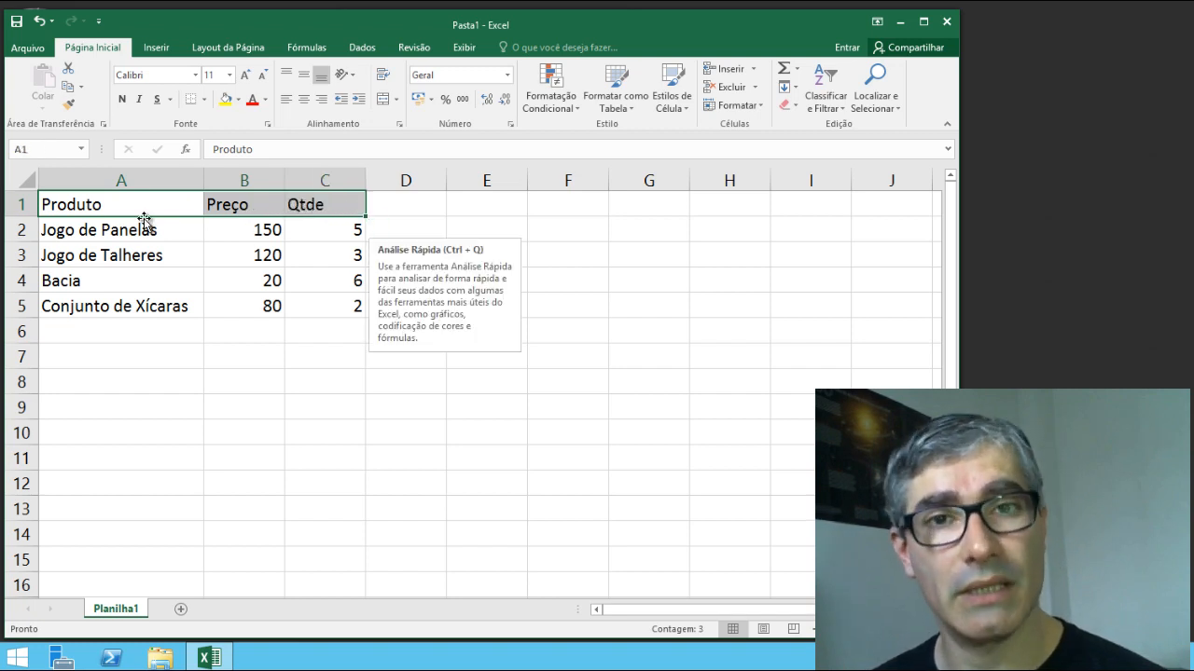
{"action": "left_click", "coordinate": [120, 99]}
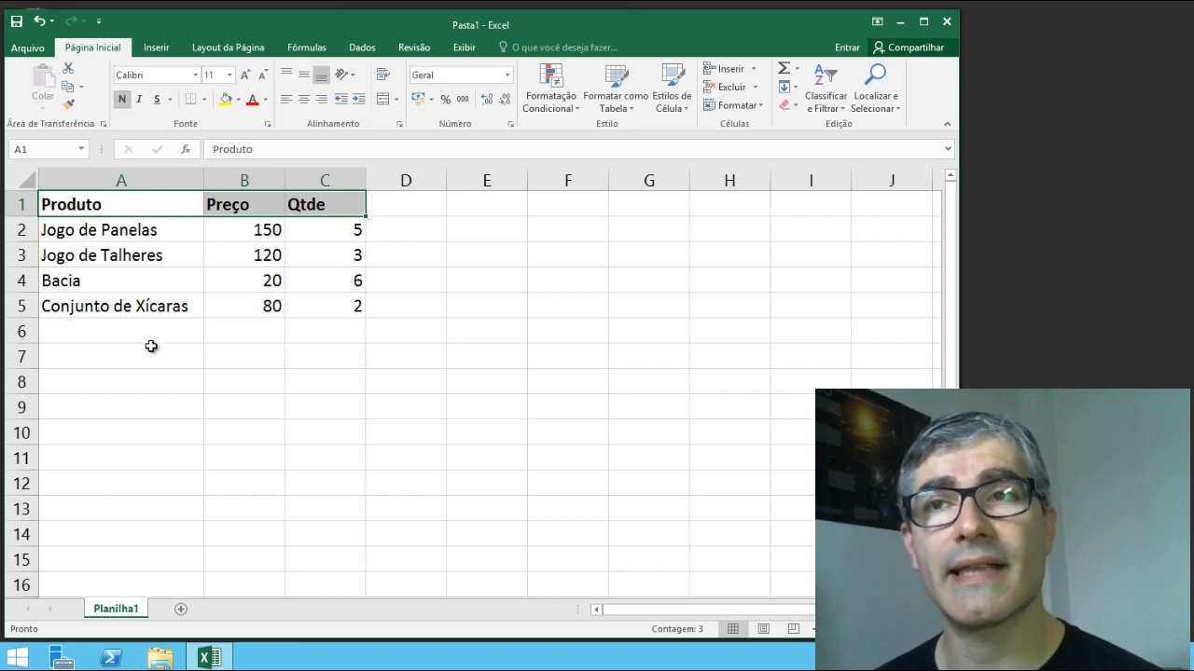
- Try italic, single underline and double underline on the header cells, and remove the underline and italic again
{"action": "left_click", "coordinate": [142, 103]}
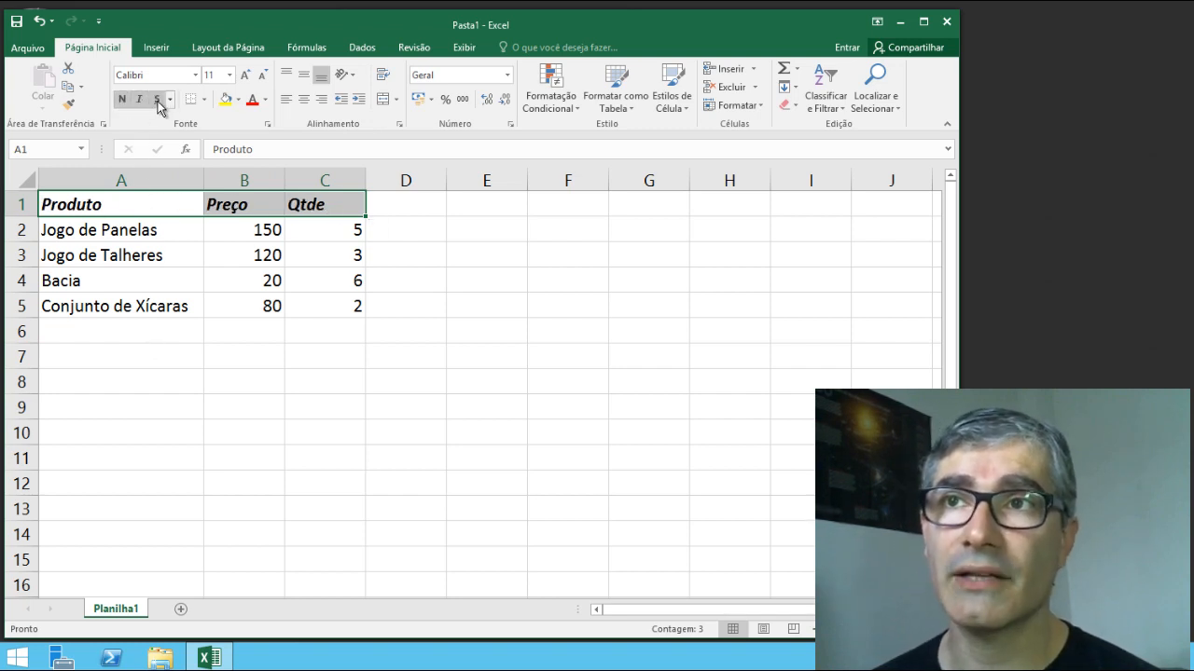
{"action": "left_click", "coordinate": [155, 100]}
{"action": "left_click", "coordinate": [171, 100]}
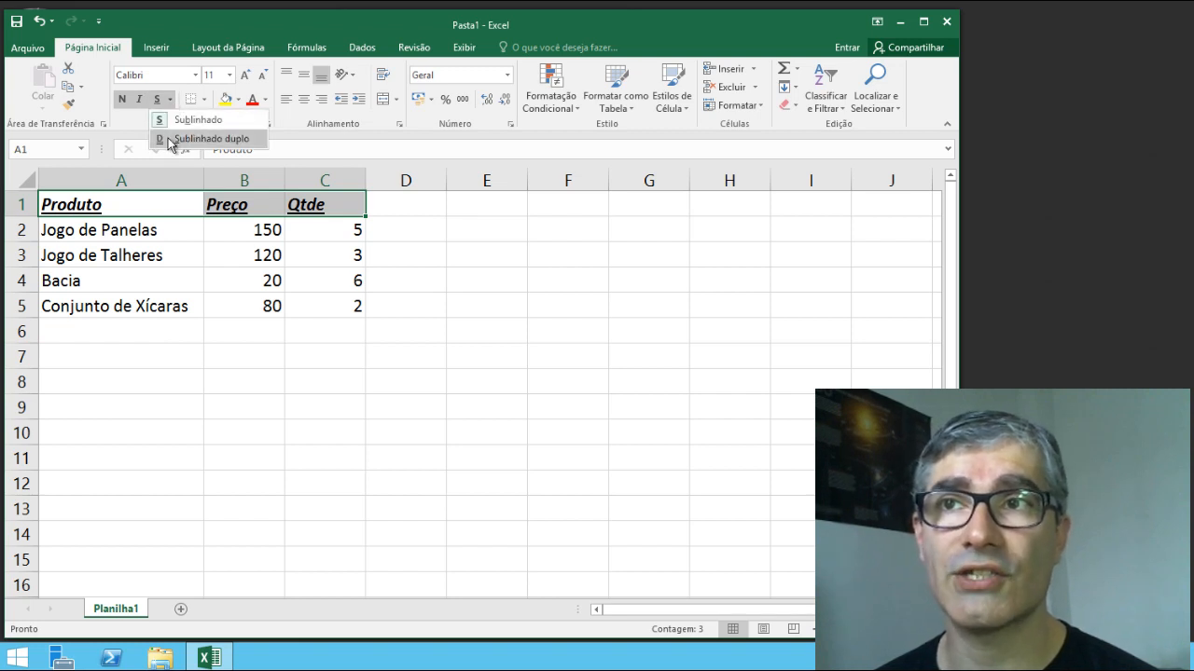
{"action": "left_click", "coordinate": [180, 144]}
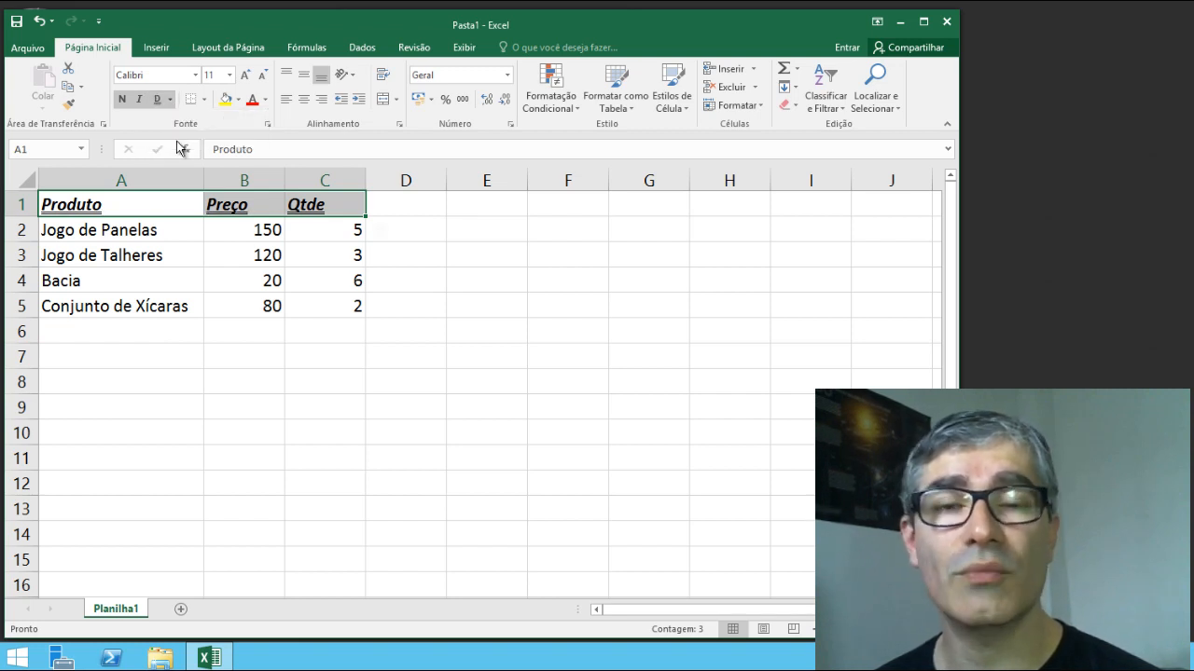
{"action": "left_click", "coordinate": [170, 99]}
{"action": "left_click", "coordinate": [186, 120]}
{"action": "left_click", "coordinate": [156, 99]}
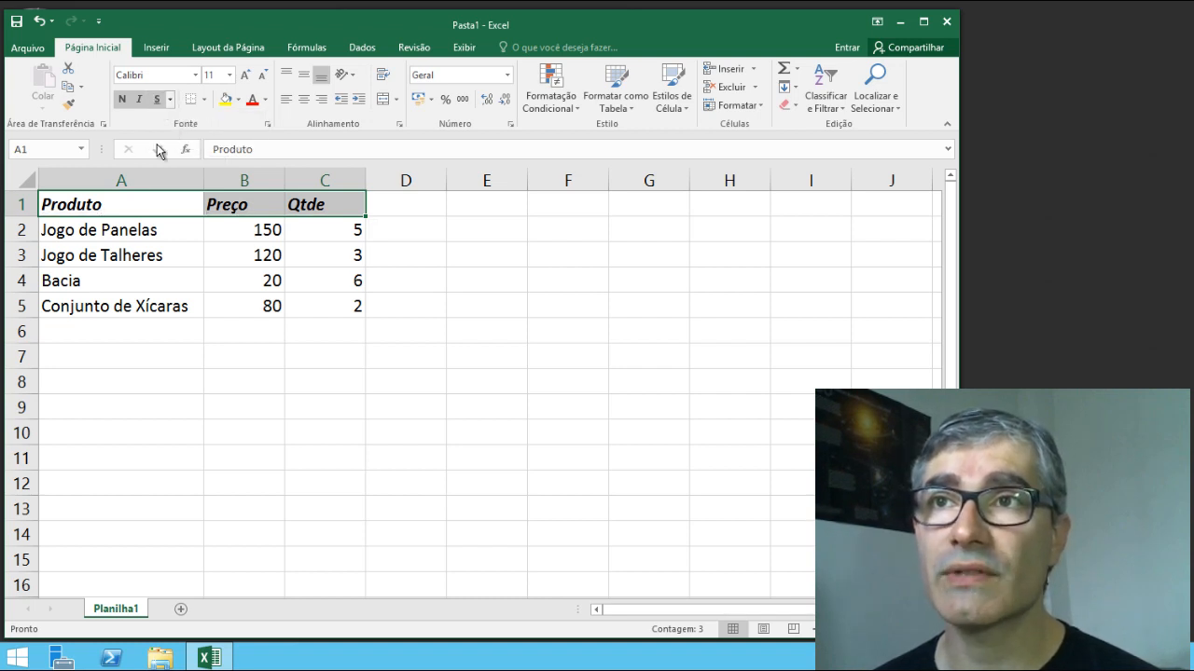
{"action": "left_click", "coordinate": [139, 98]}
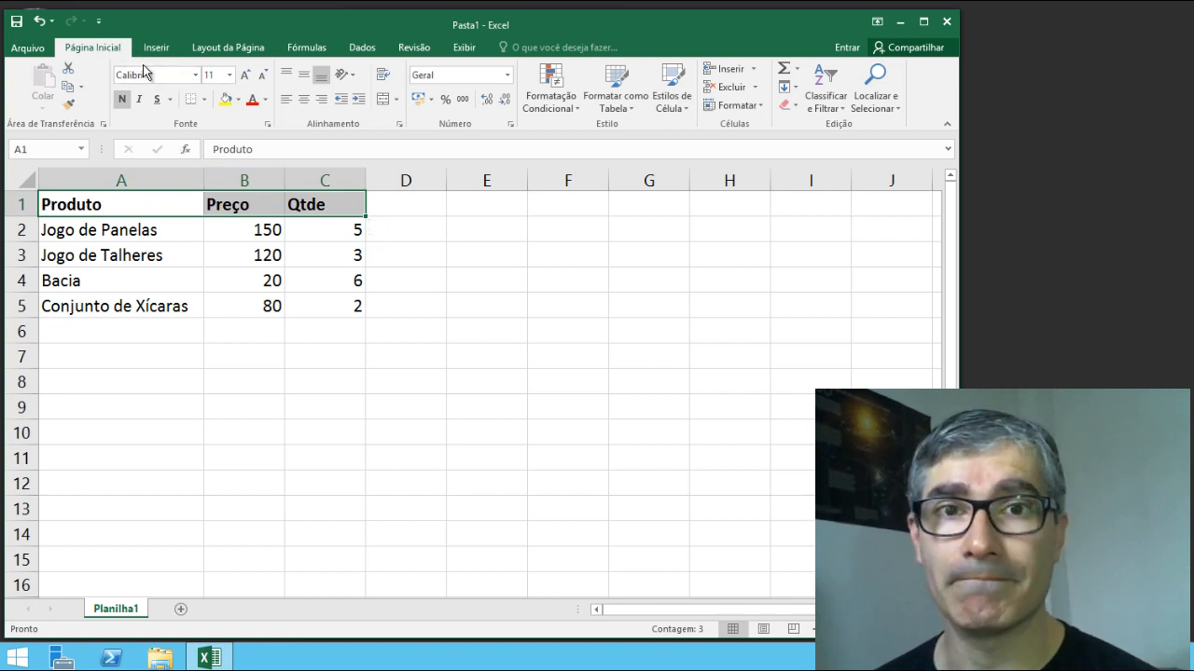
- Set the font of the header cells A1:C1 to Berlin Sans FB, keeping the headers bold
{"action": "left_click", "coordinate": [195, 75]}
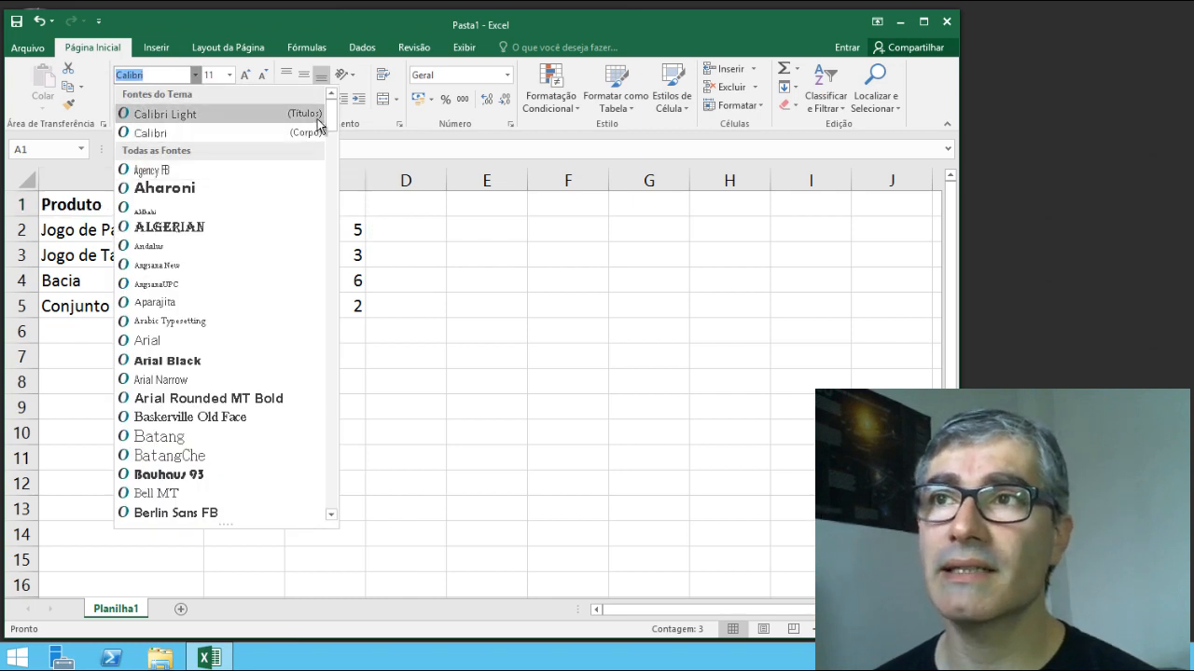
{"action": "scroll", "coordinate": [331, 221], "scroll_direction": "down", "scroll_amount": 1}
{"action": "scroll", "coordinate": [331, 221], "scroll_direction": "down", "scroll_amount": 20}
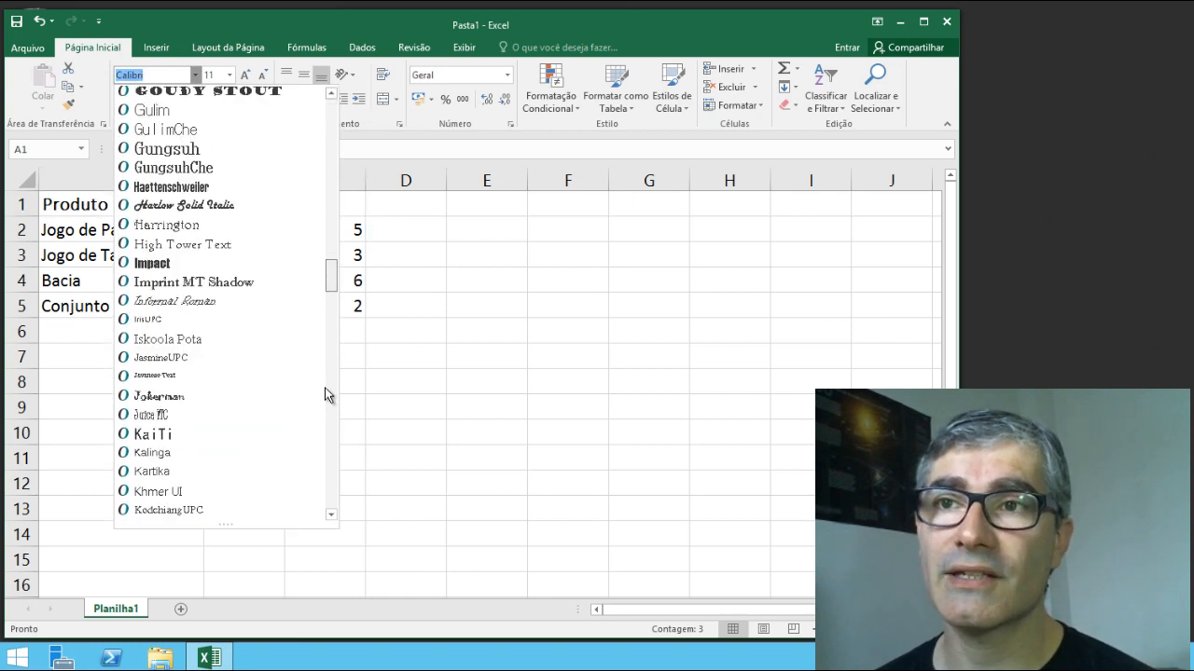
{"action": "left_click_drag", "start_coordinate": [331, 490], "coordinate": [331, 406]}
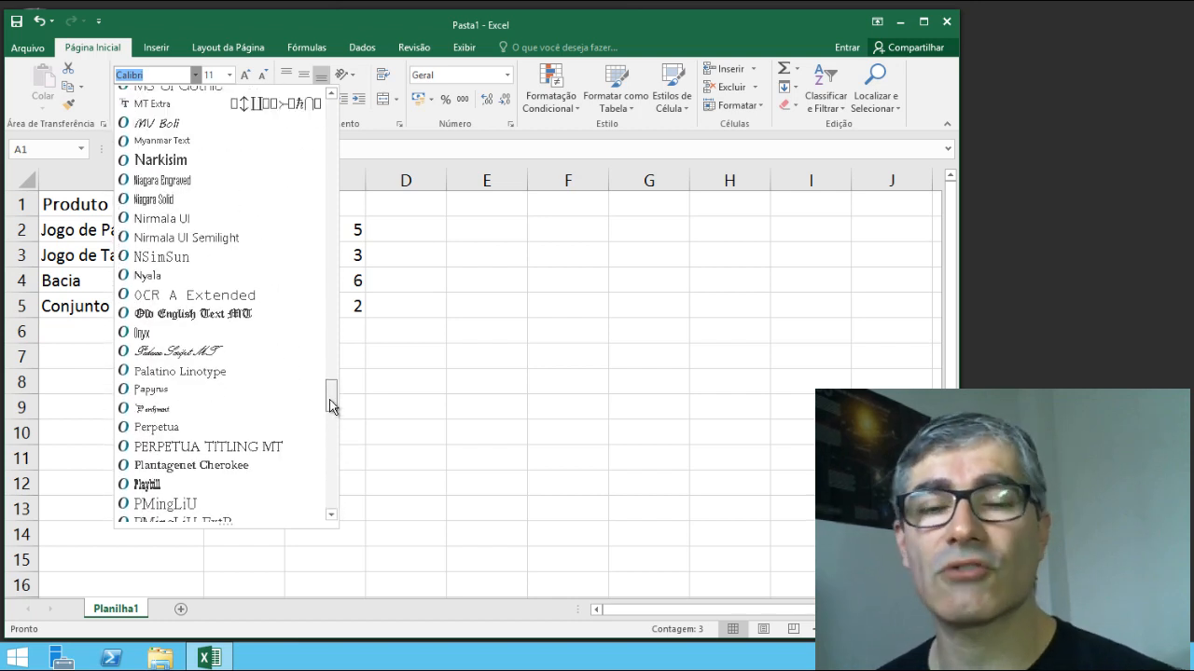
{"action": "left_click_drag", "start_coordinate": [331, 405], "coordinate": [340, 152]}
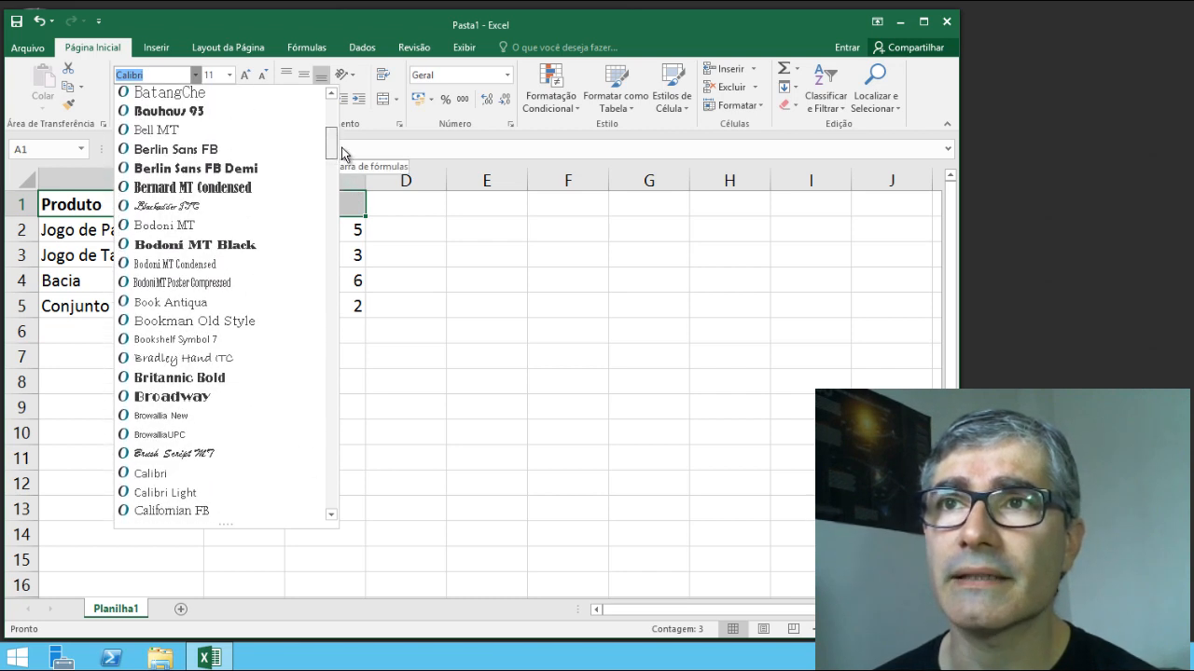
{"action": "left_click", "coordinate": [219, 149]}
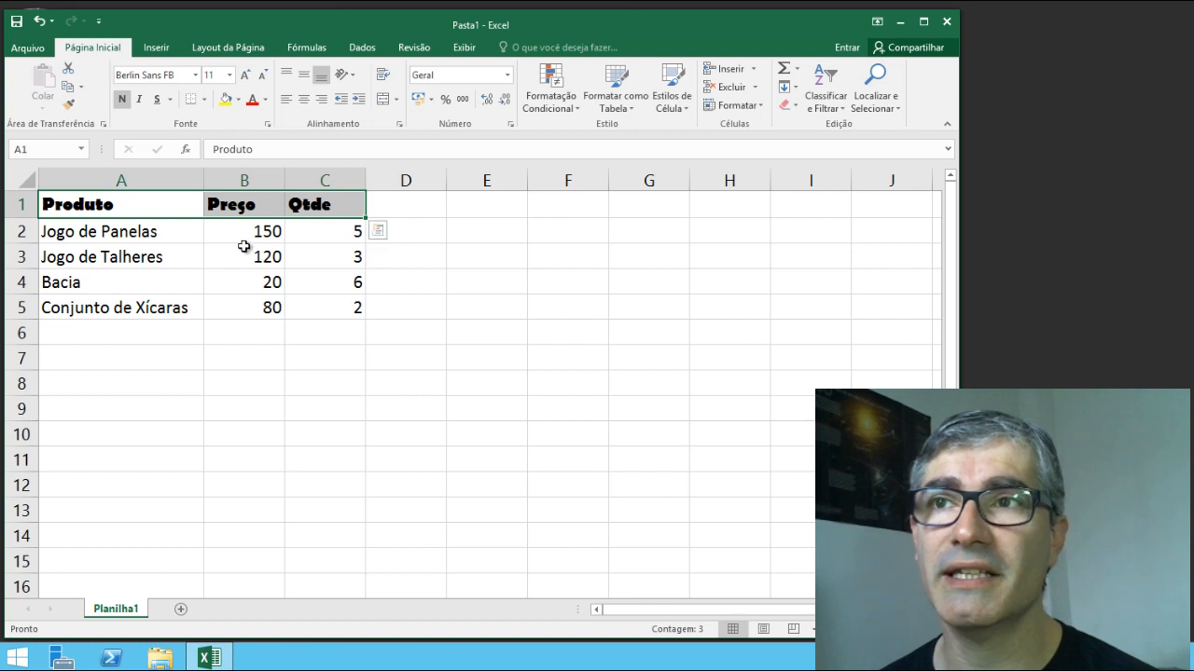
{"action": "left_click", "coordinate": [124, 100]}
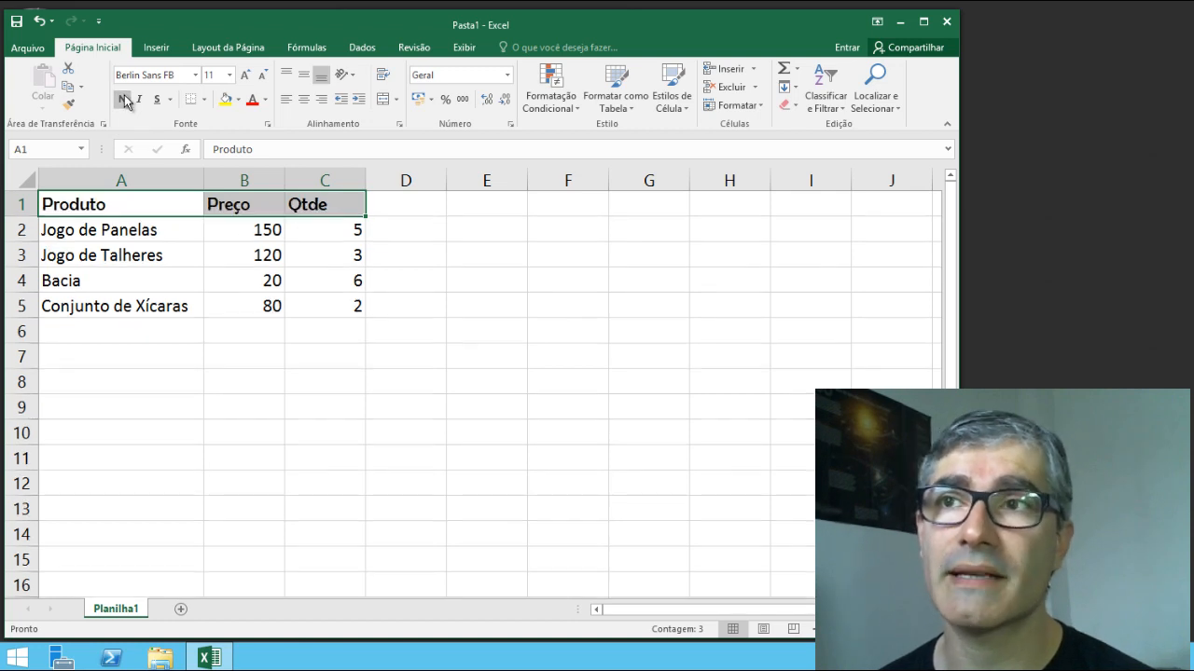
{"action": "left_click", "coordinate": [123, 100]}
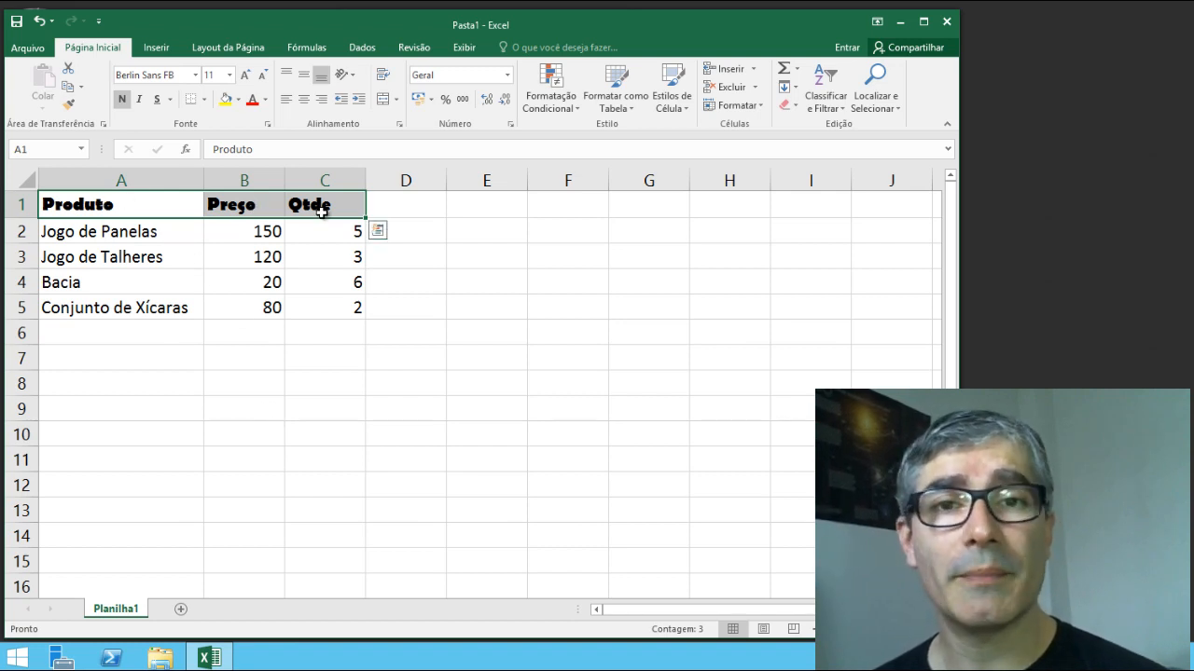
{"action": "left_click", "coordinate": [265, 103]}
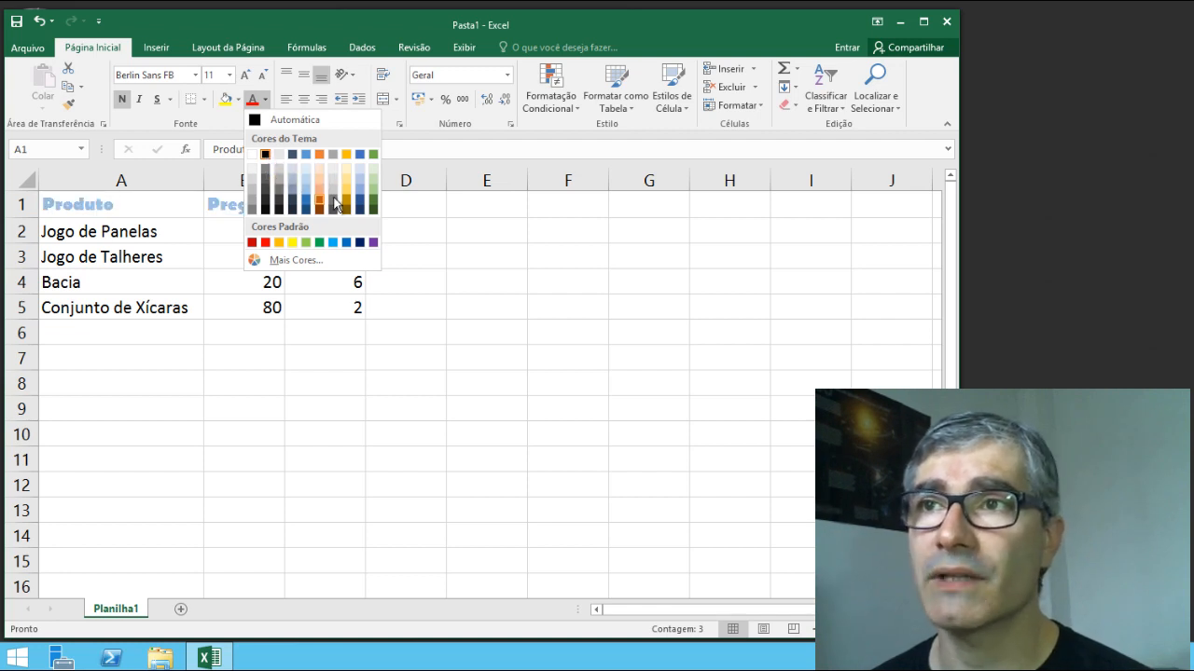
{"action": "left_click", "coordinate": [307, 259]}
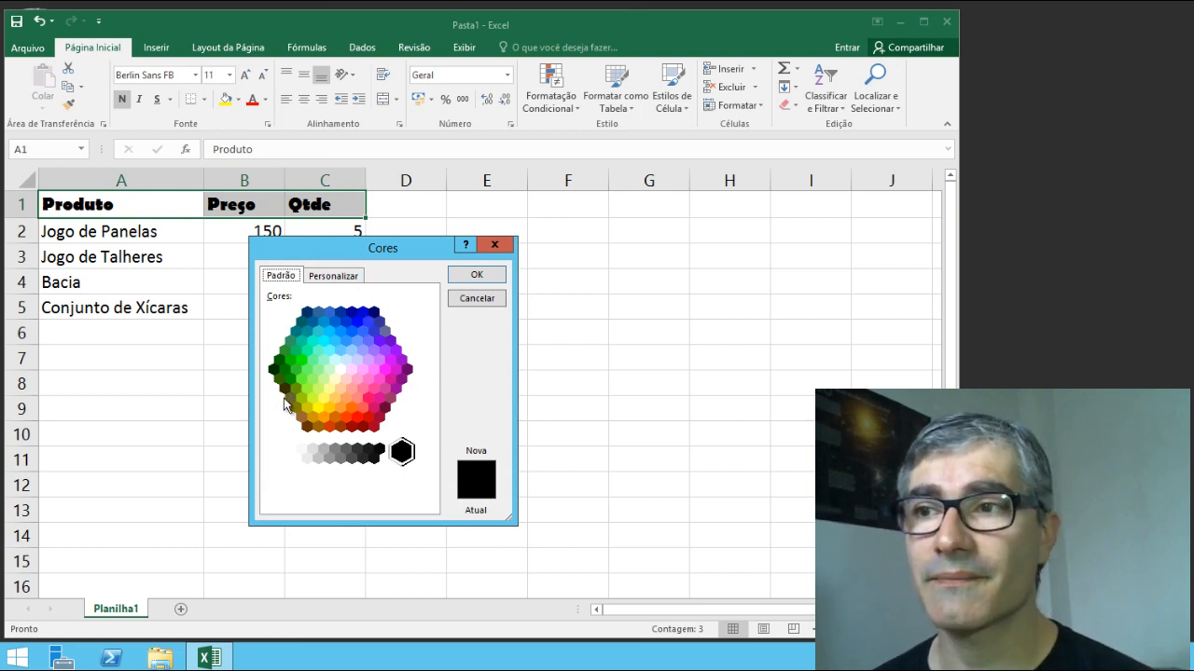
{"action": "left_click", "coordinate": [333, 276]}
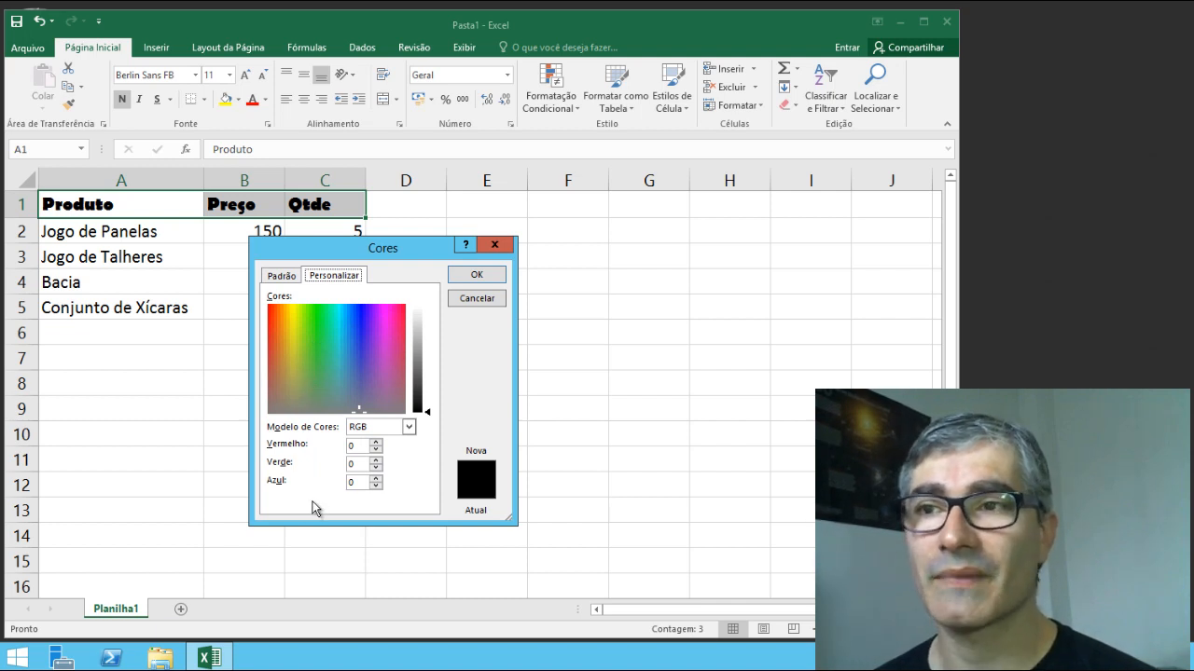
{"action": "left_click", "coordinate": [358, 446]}
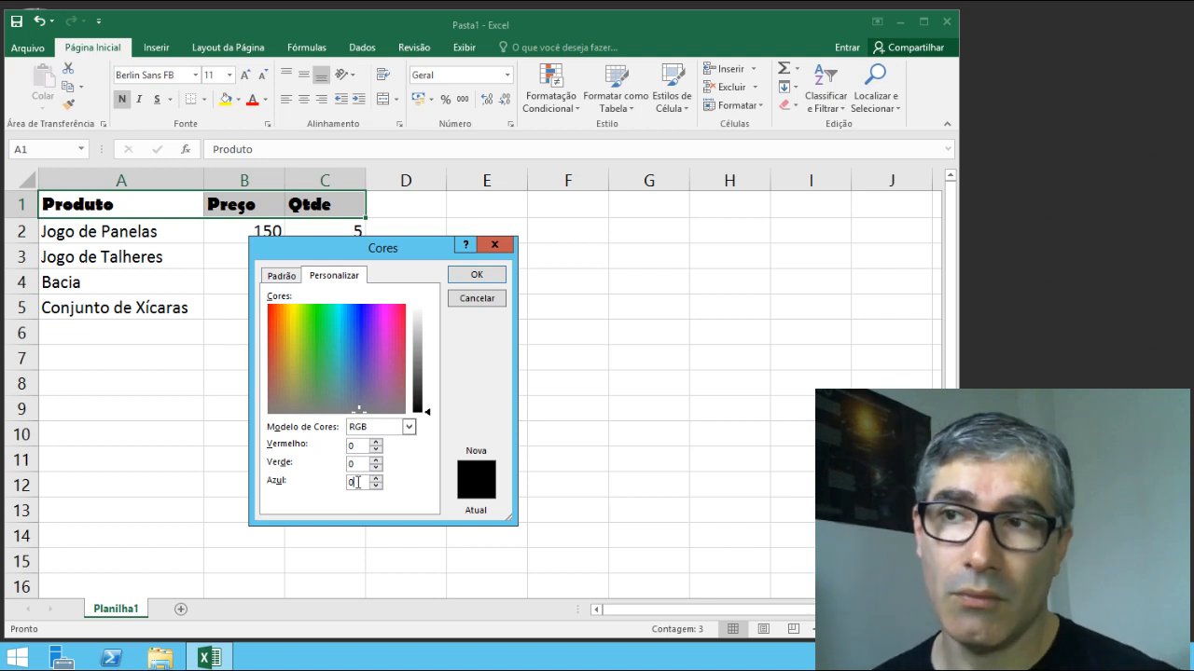
{"action": "left_click", "coordinate": [284, 276]}
{"action": "left_click", "coordinate": [476, 298]}
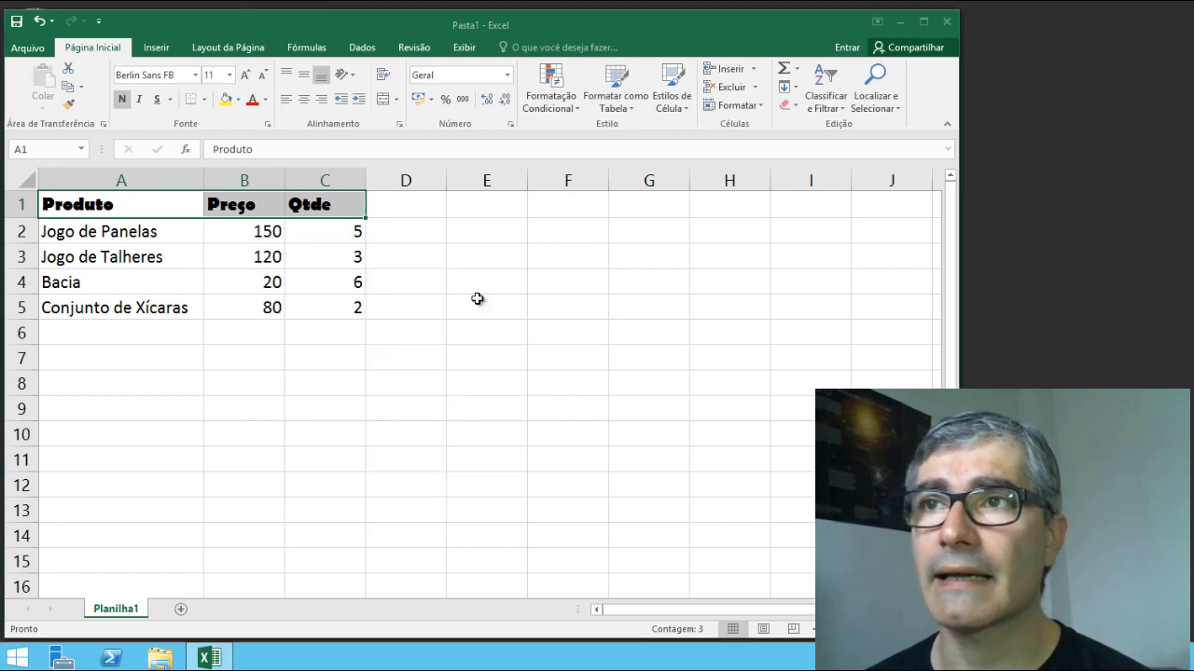
- Color the header text in A1:C1 standard blue and fill those cells with a light orange theme color
{"action": "left_click", "coordinate": [266, 100]}
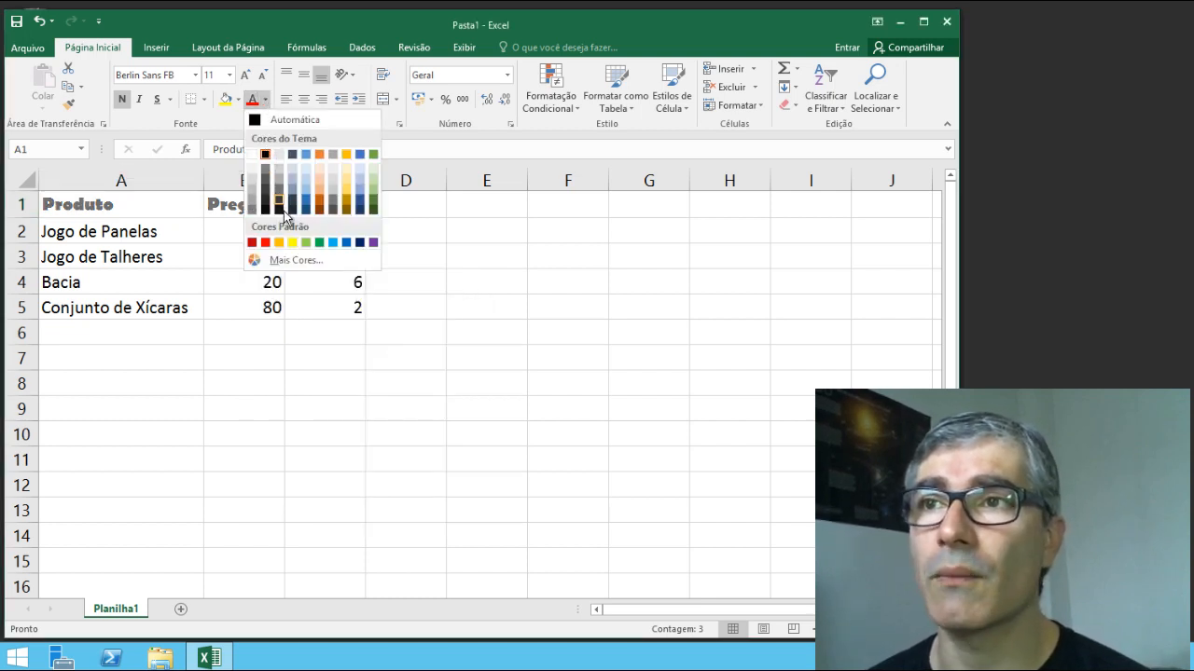
{"action": "left_click", "coordinate": [346, 244]}
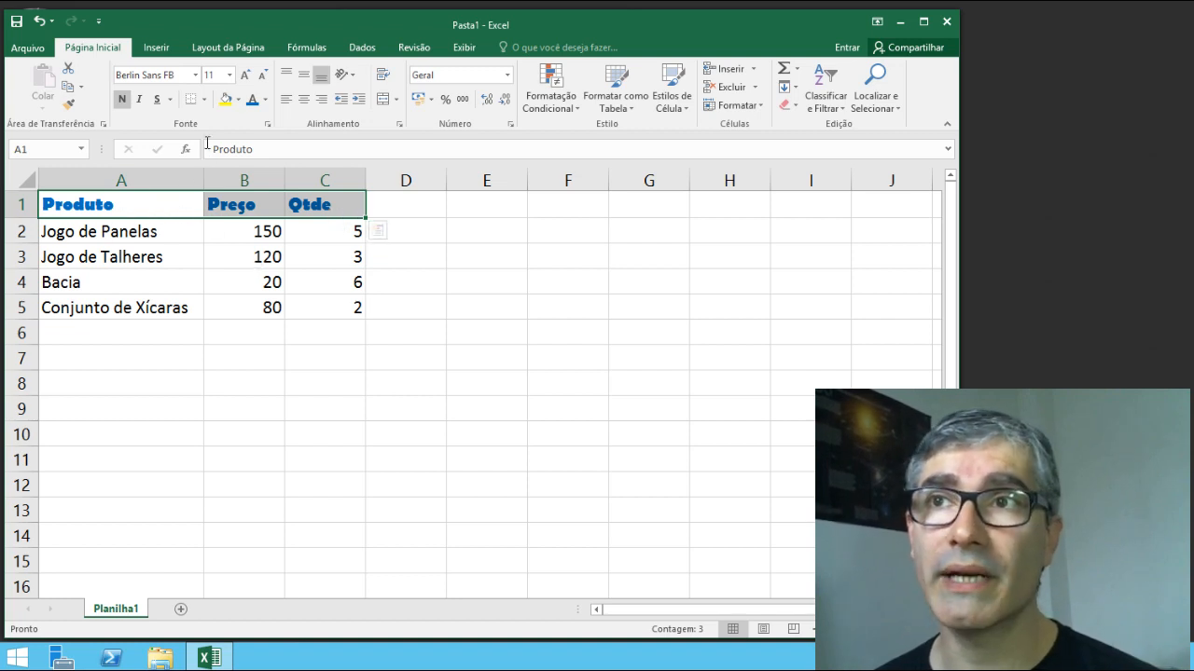
{"action": "left_click", "coordinate": [239, 102]}
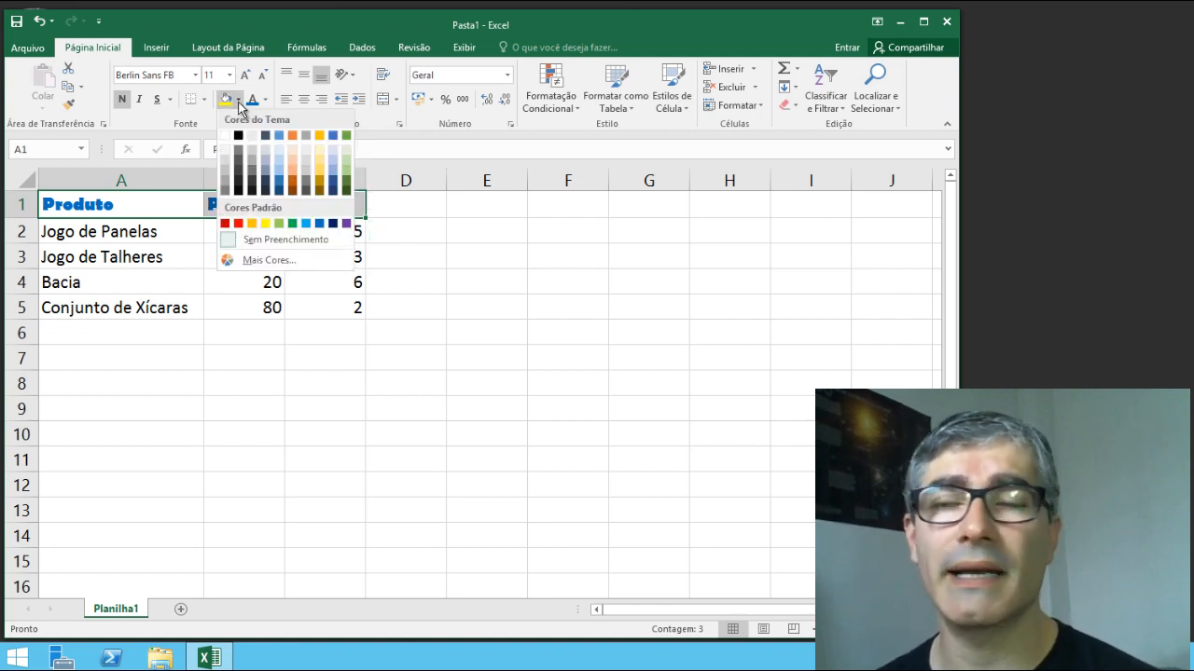
{"action": "left_click", "coordinate": [292, 163]}
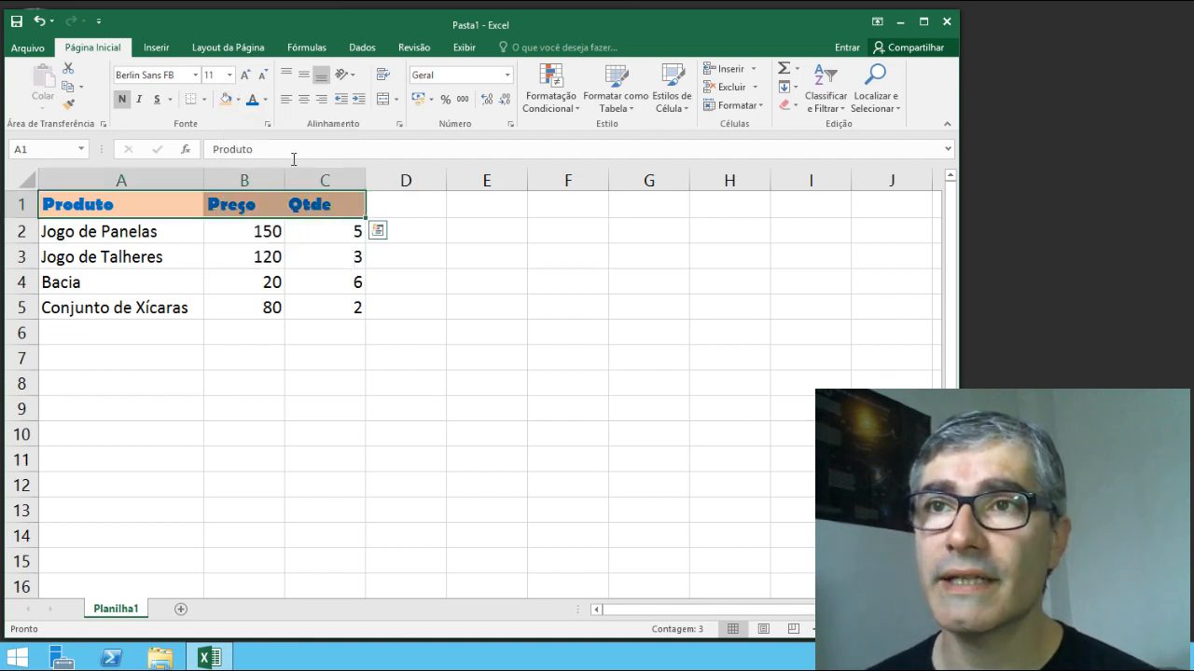
{"action": "left_click", "coordinate": [280, 247]}
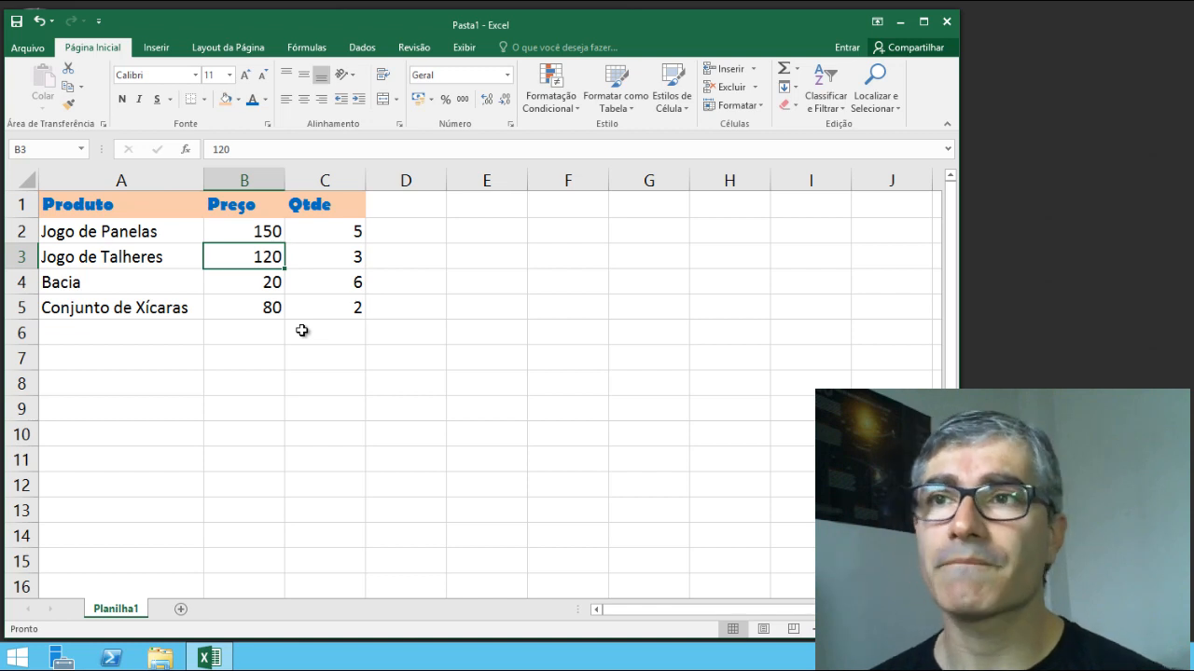
- Set the font size of the header cells A1:C1 to 14
{"action": "left_click", "coordinate": [110, 205]}
{"action": "left_click_drag", "start_coordinate": [160, 205], "coordinate": [308, 207]}
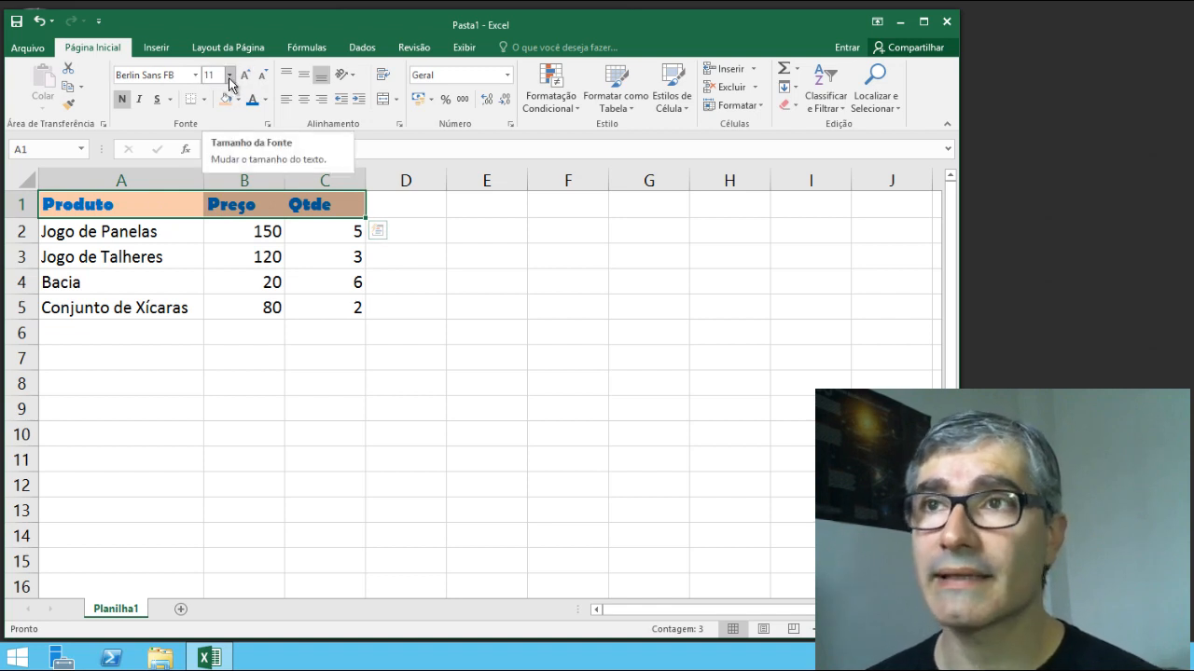
{"action": "left_click", "coordinate": [229, 76]}
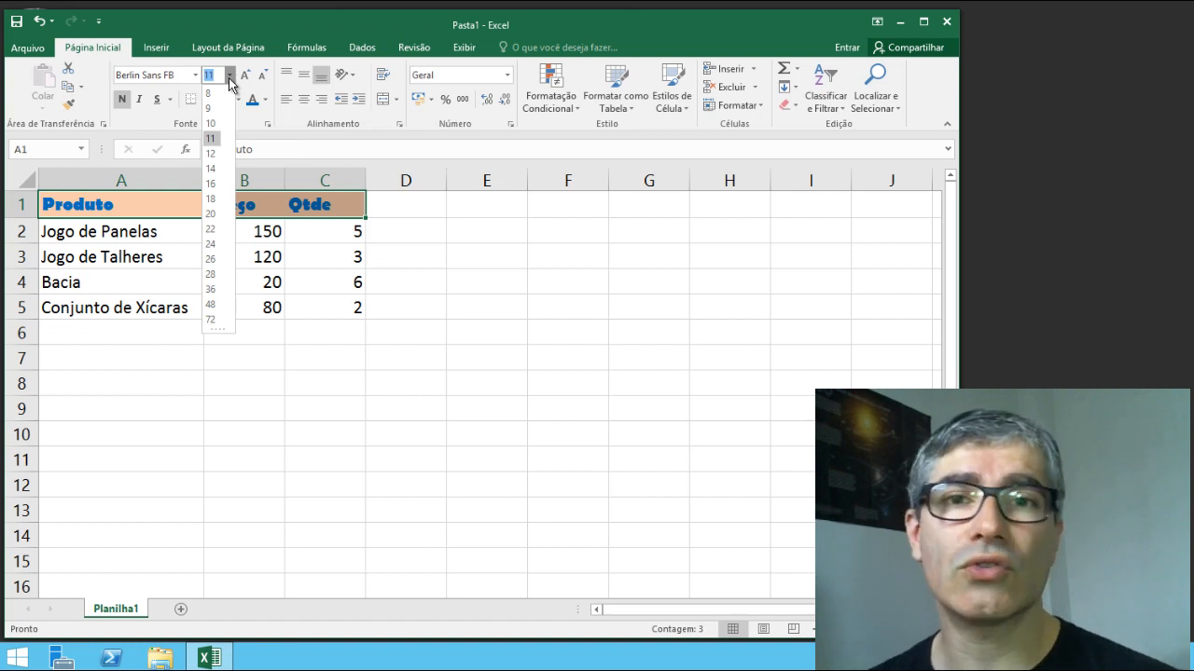
{"action": "left_click", "coordinate": [211, 169]}
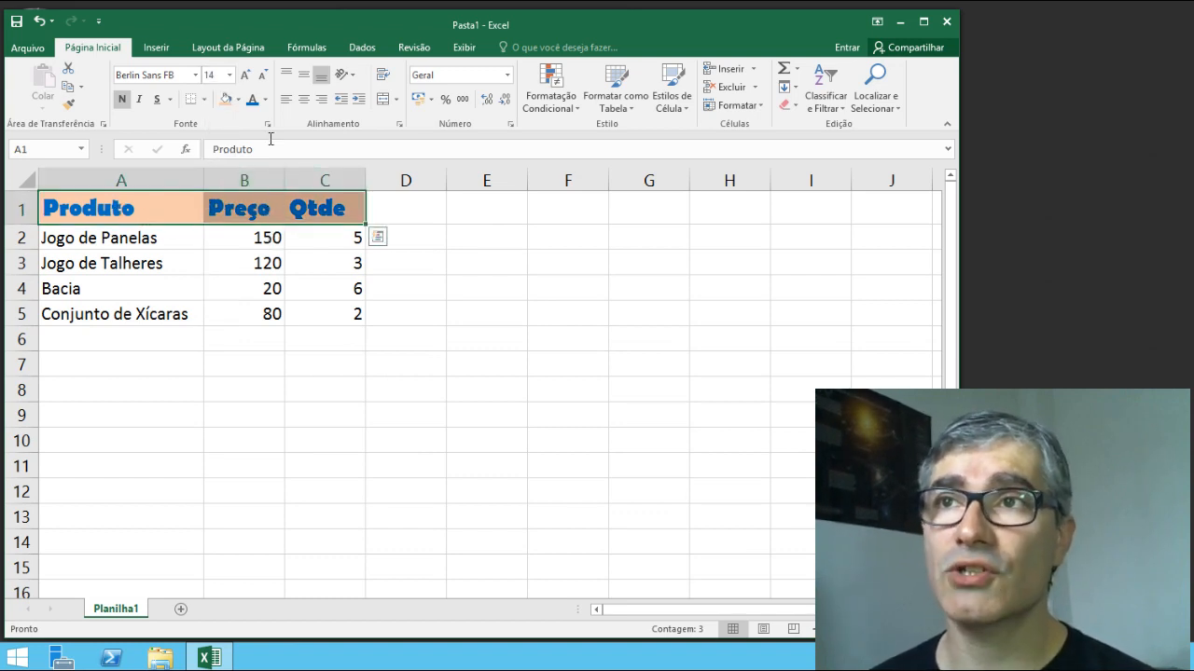
- Try enlarging the header text in A1:C1 to size 22 and reduce it back to 14
{"action": "left_click", "coordinate": [245, 75]}
{"action": "left_click", "coordinate": [245, 76]}
{"action": "left_click", "coordinate": [245, 76]}
{"action": "left_click", "coordinate": [245, 75]}
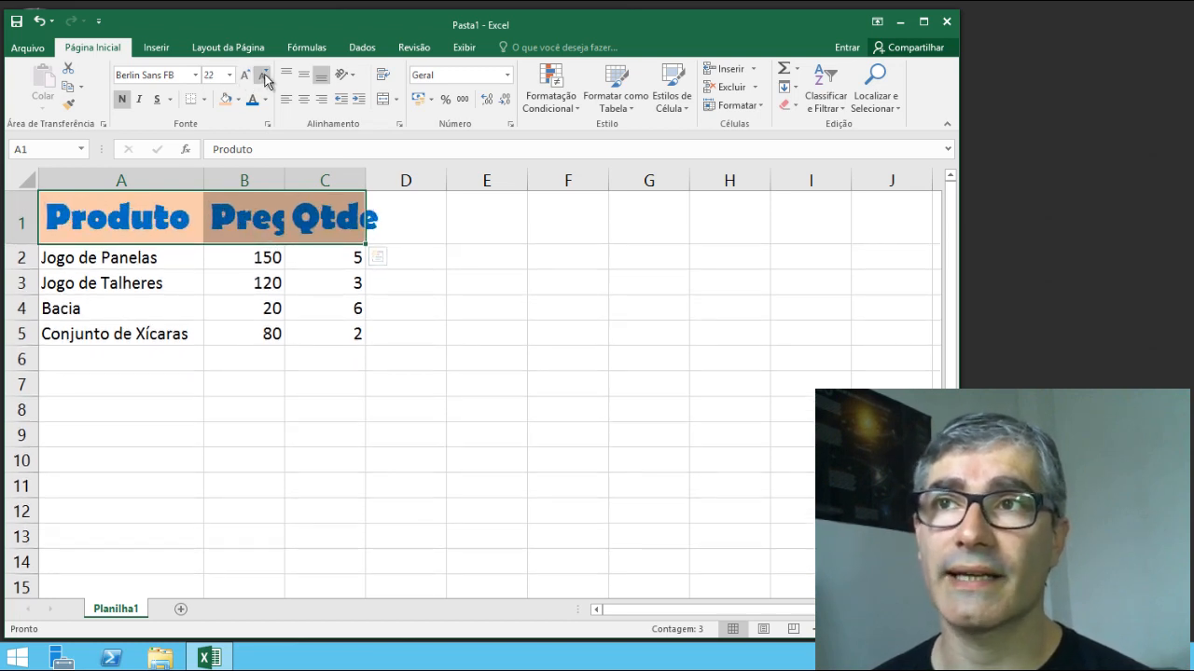
{"action": "left_click", "coordinate": [264, 76]}
{"action": "left_click", "coordinate": [265, 76]}
{"action": "left_click", "coordinate": [265, 77]}
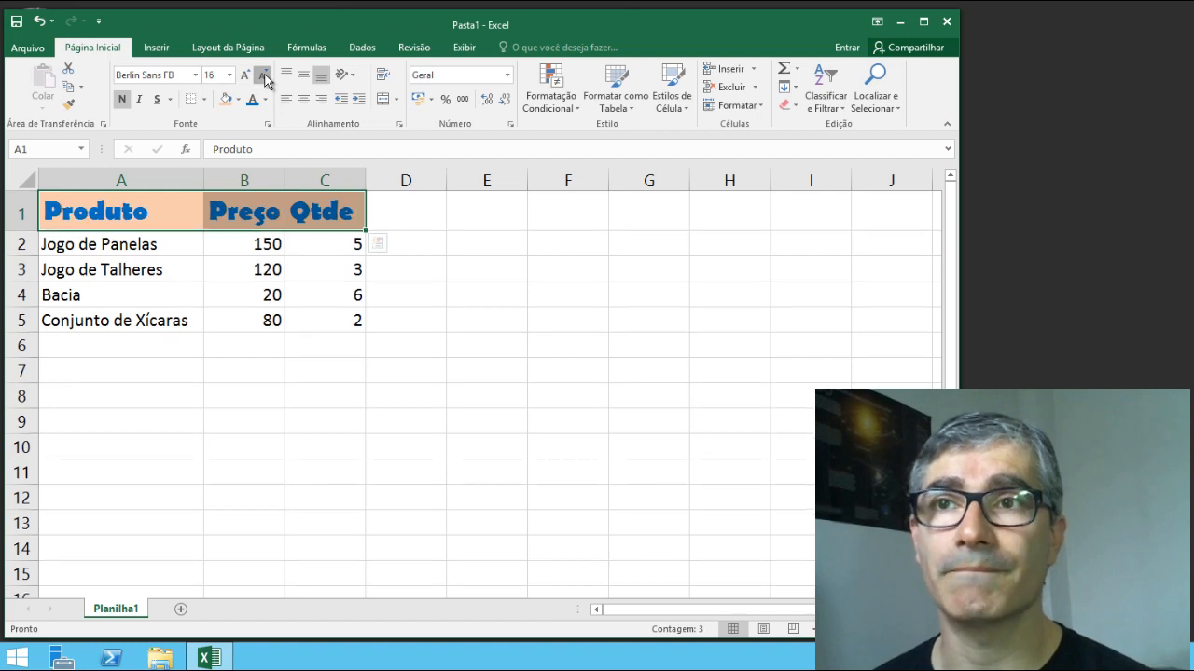
{"action": "left_click", "coordinate": [265, 76]}
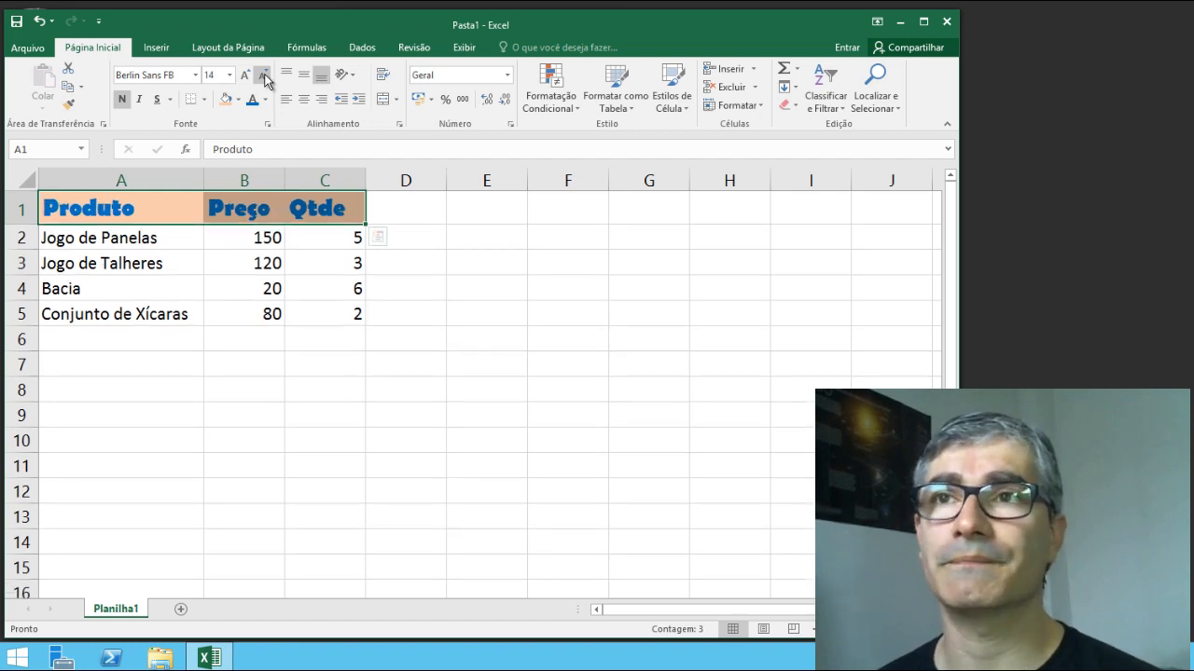
{"action": "left_click", "coordinate": [325, 390]}
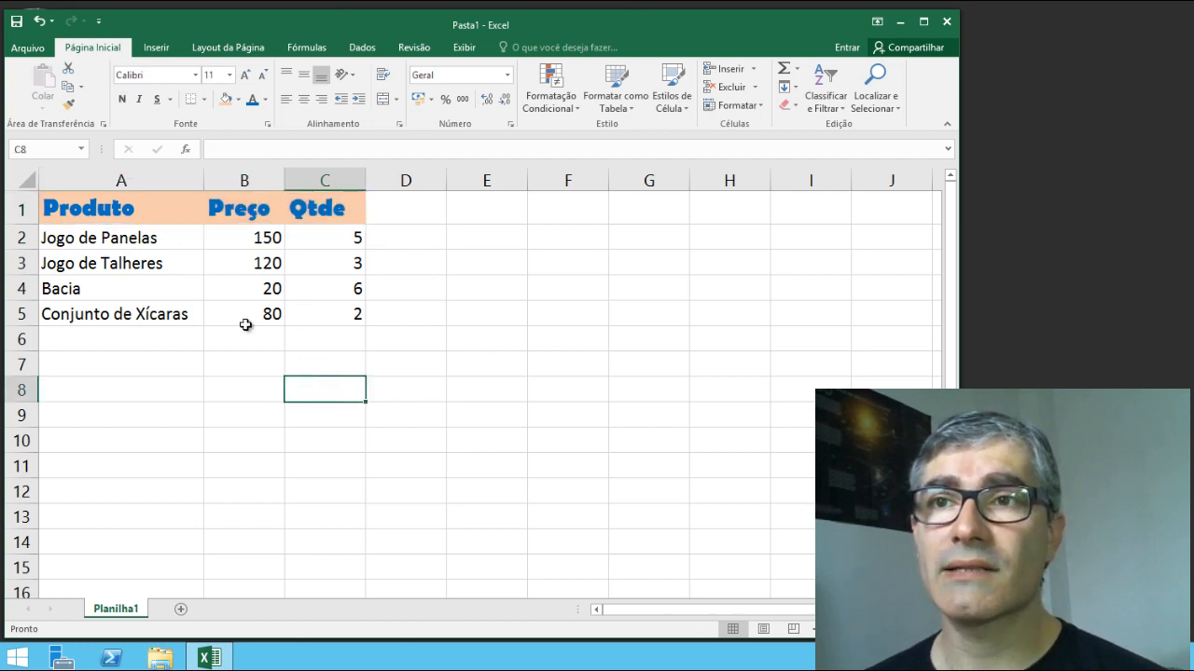
- Fill the product data cells A2:C5 with a light gold theme color
{"action": "left_click_drag", "start_coordinate": [147, 237], "coordinate": [312, 305]}
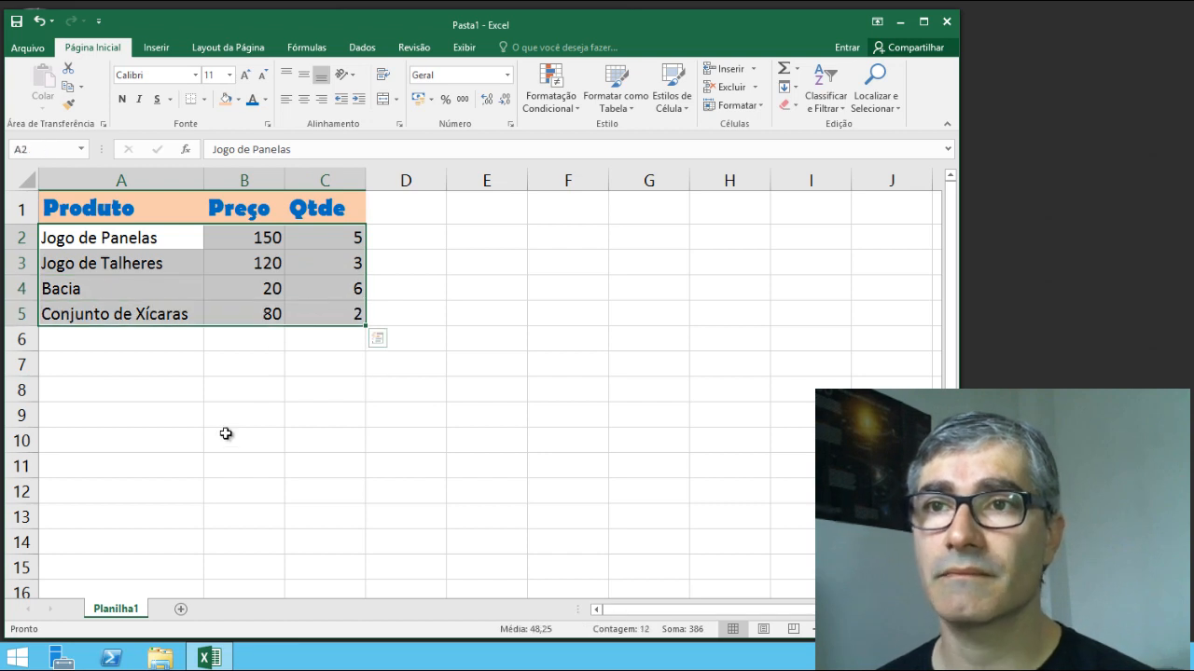
{"action": "left_click", "coordinate": [239, 104]}
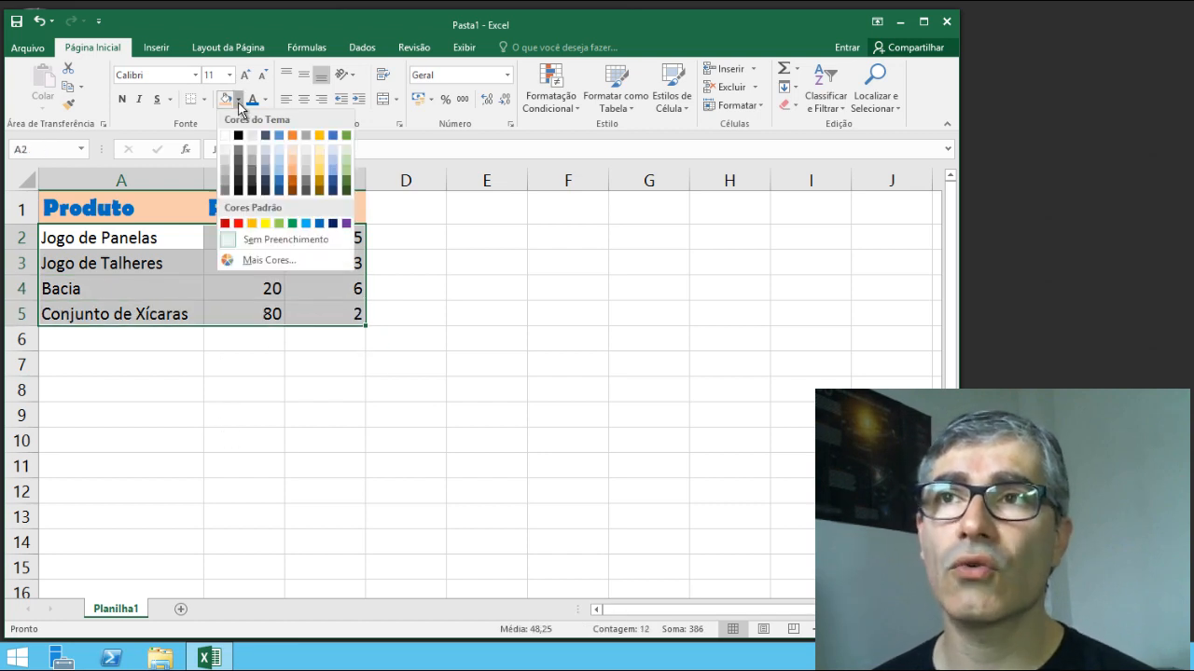
{"action": "left_click", "coordinate": [320, 153]}
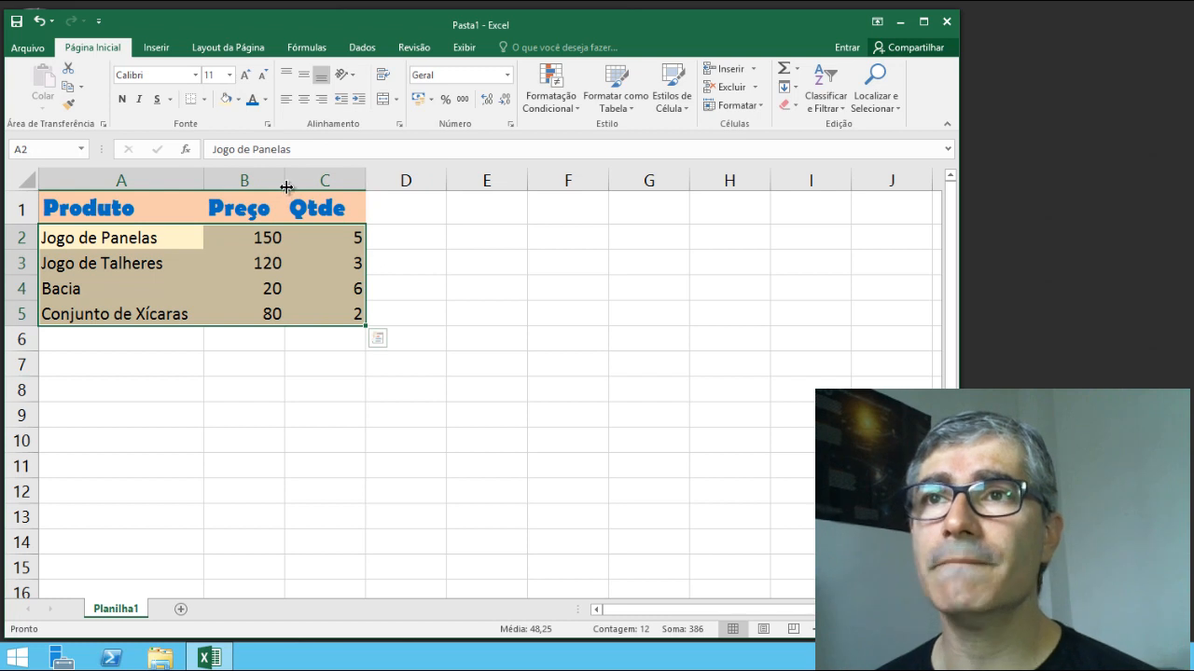
- Set the font of the data cells A2:C5 to Aharoni size 12 and fit column A's width to its contents
{"action": "left_click", "coordinate": [195, 75]}
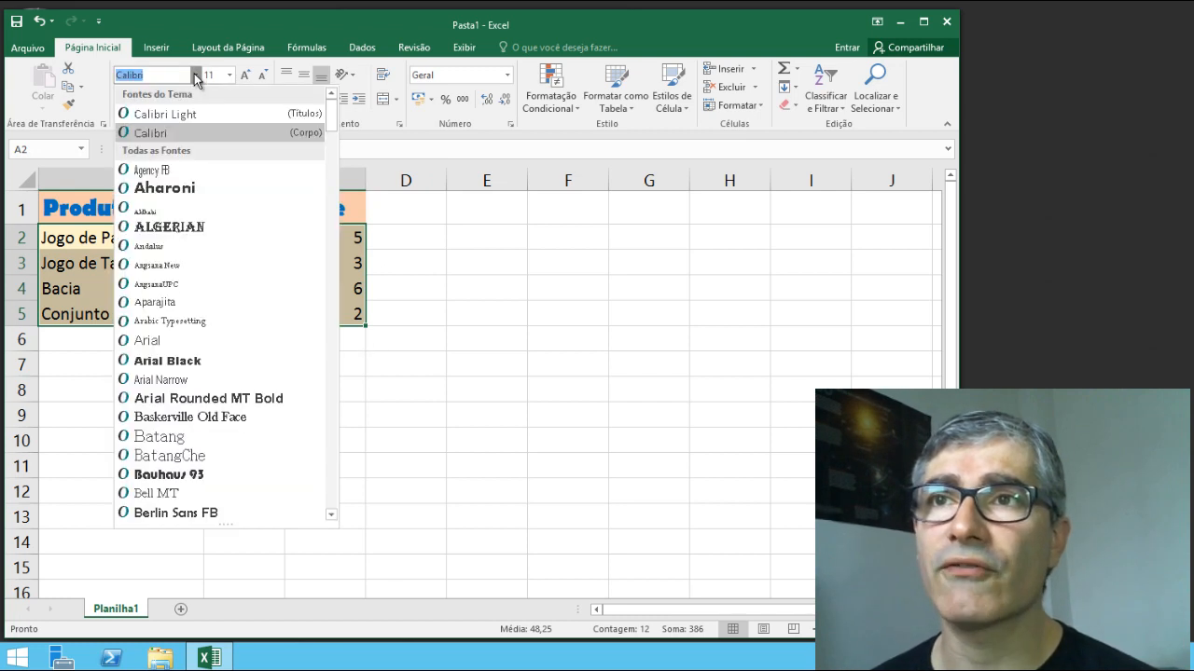
{"action": "left_click", "coordinate": [185, 194]}
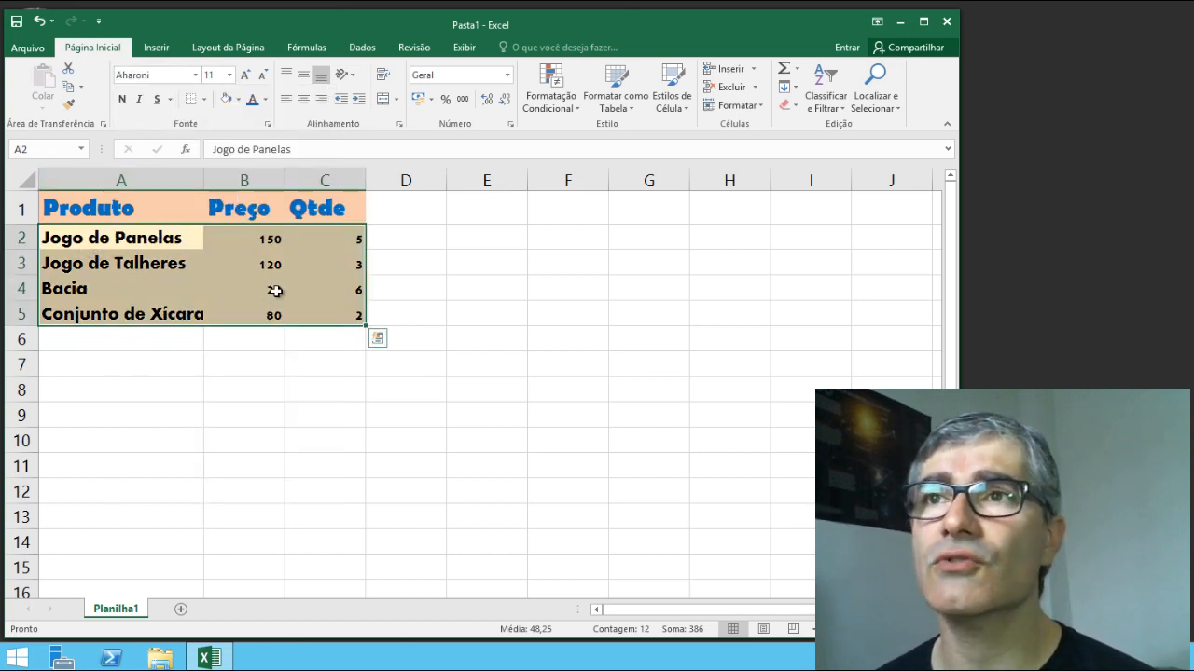
{"action": "left_click", "coordinate": [245, 74]}
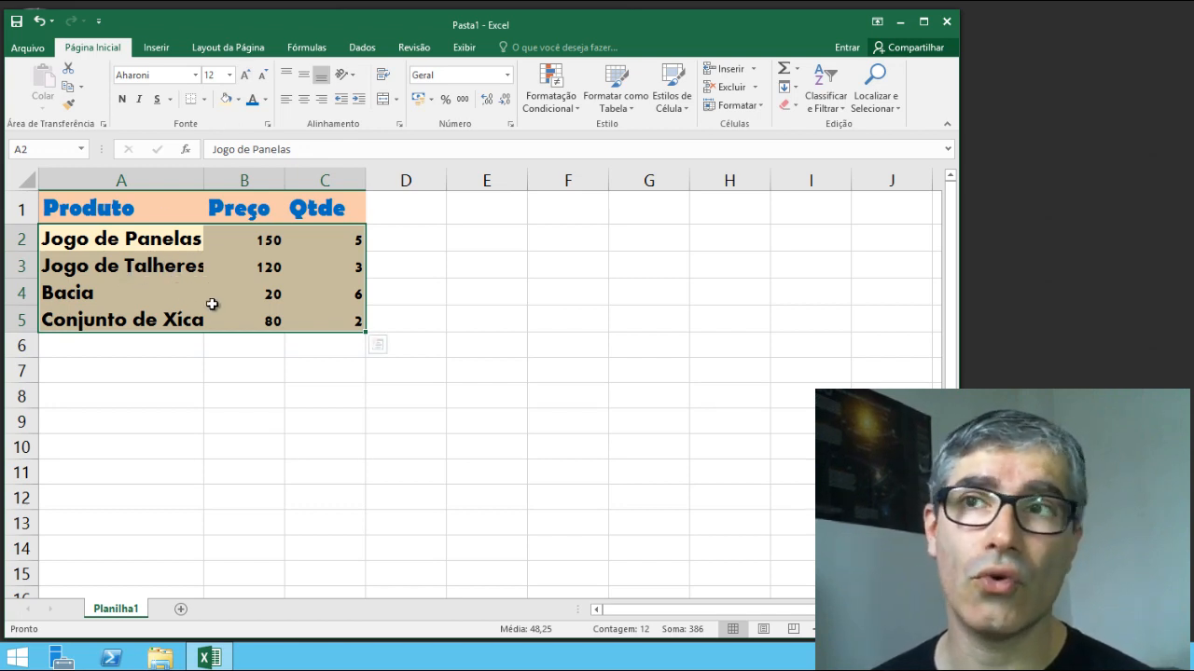
{"action": "double_click", "coordinate": [204, 181]}
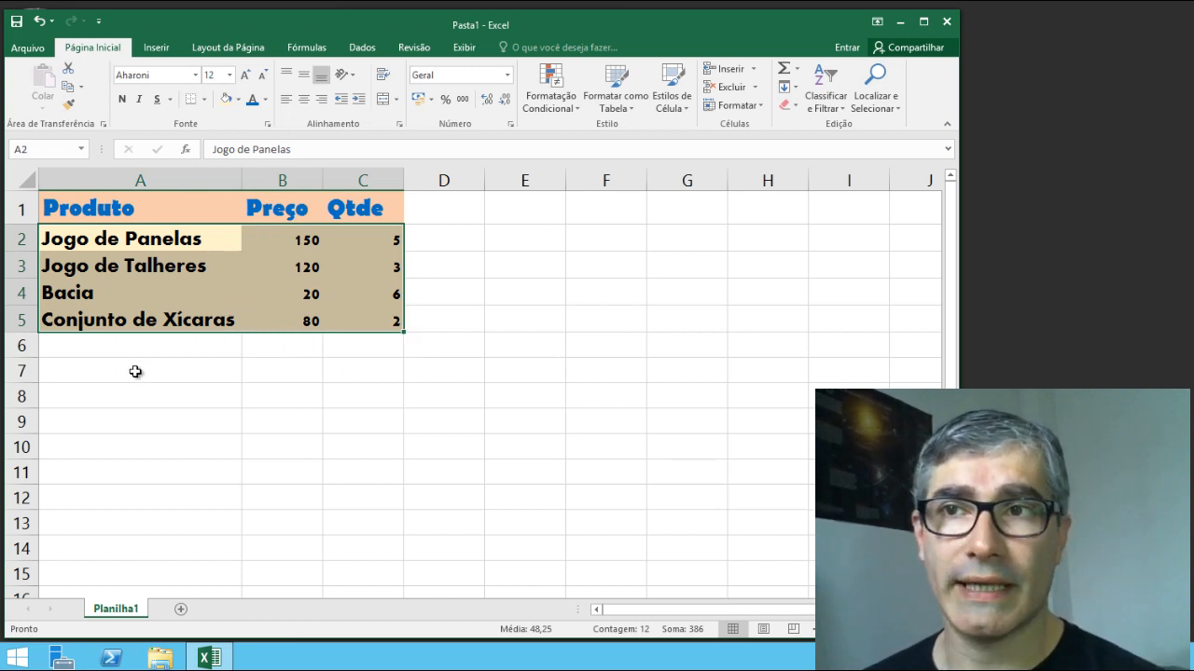
{"action": "left_click", "coordinate": [184, 369]}
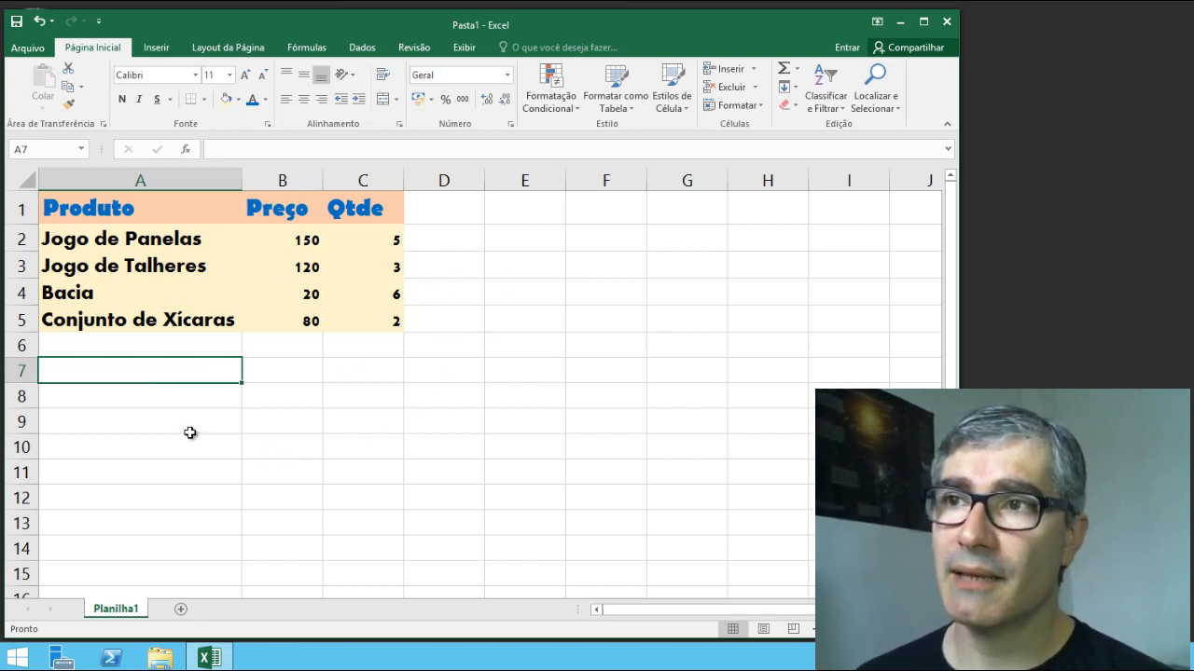
{"action": "left_click_drag", "start_coordinate": [111, 401], "coordinate": [408, 532]}
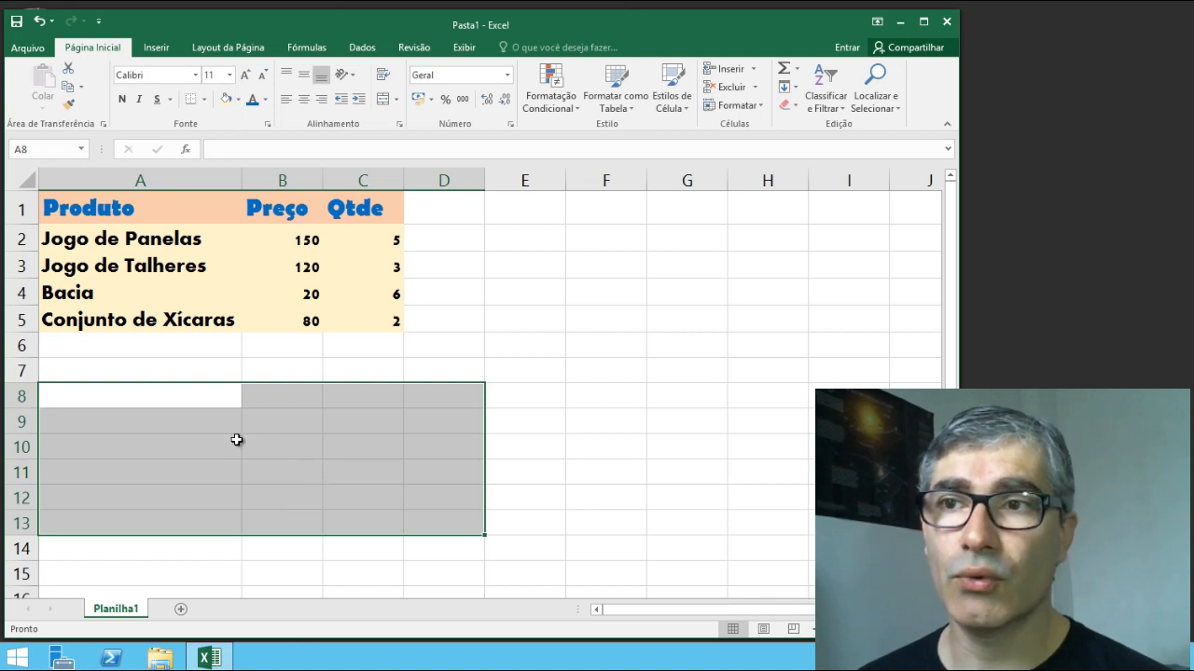
{"action": "left_click", "coordinate": [369, 470]}
{"action": "left_click_drag", "start_coordinate": [289, 399], "coordinate": [392, 500]}
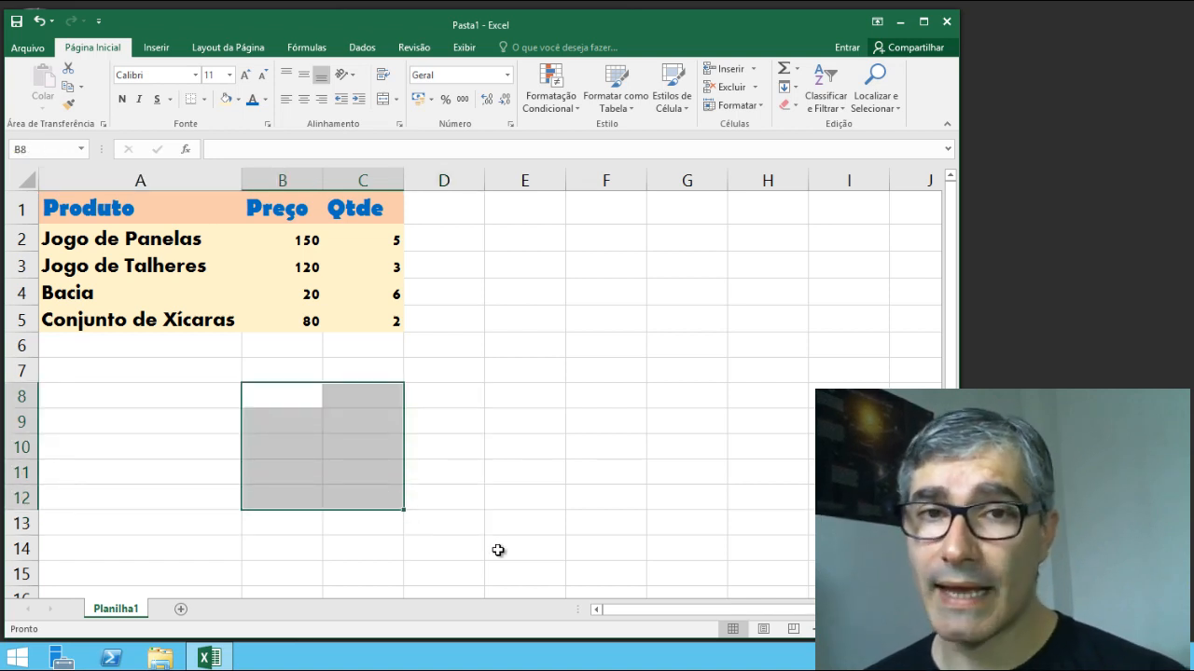
{"action": "left_click", "coordinate": [369, 448]}
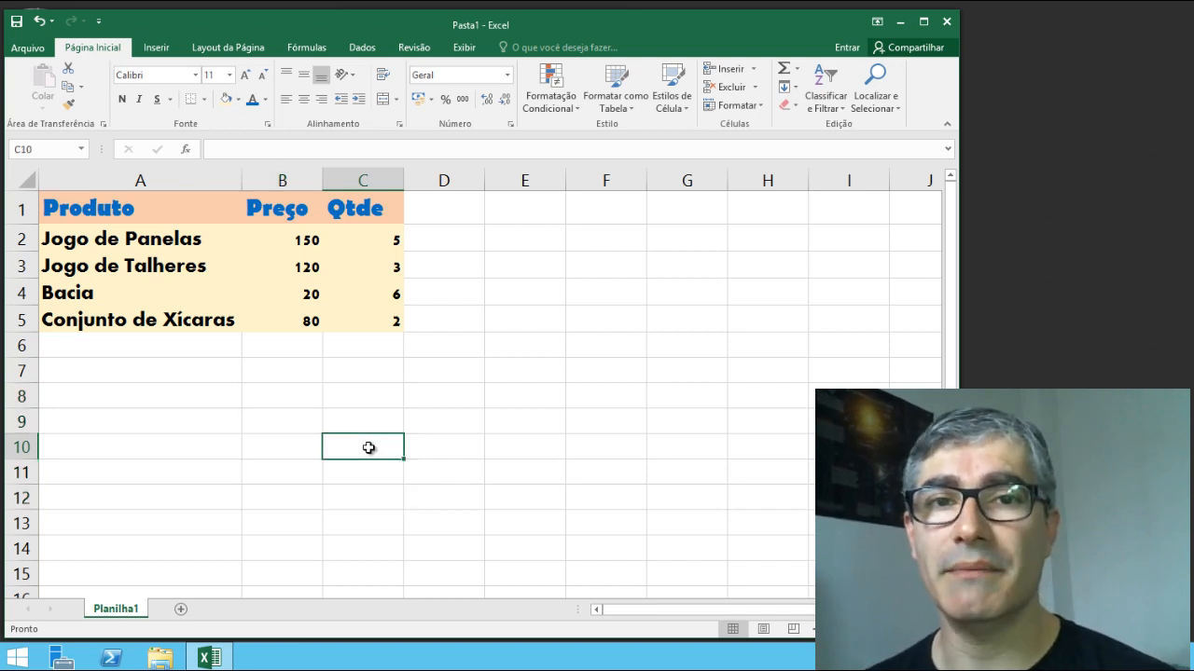
{"action": "left_click_drag", "start_coordinate": [277, 399], "coordinate": [508, 550]}
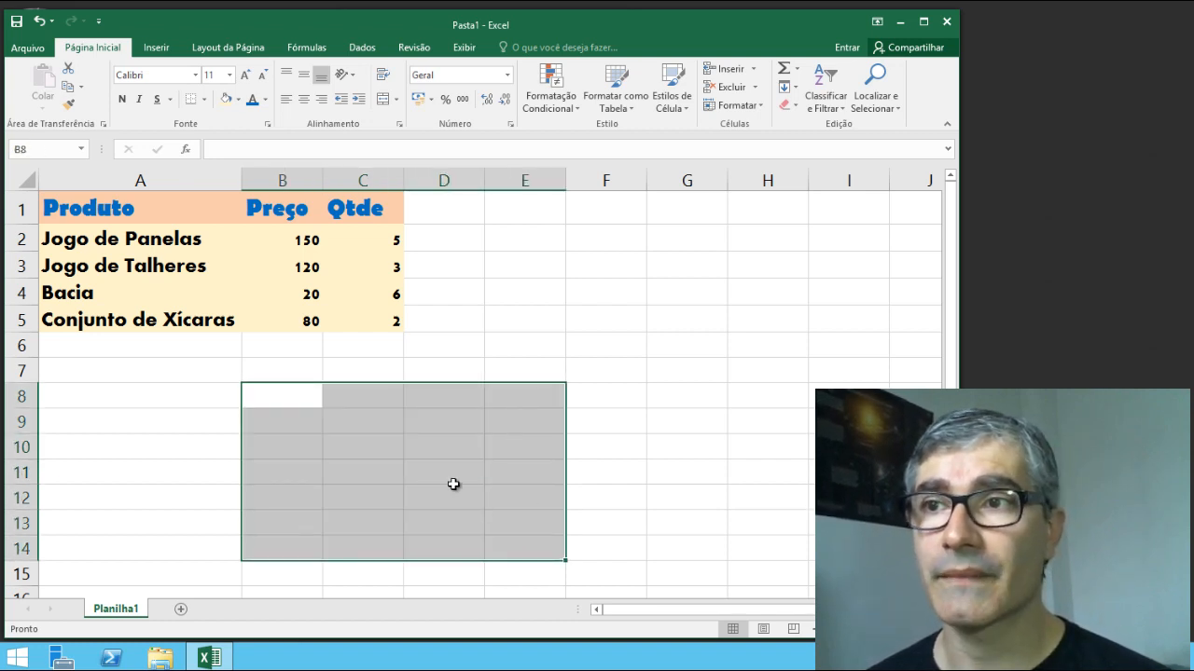
{"action": "left_click", "coordinate": [383, 445]}
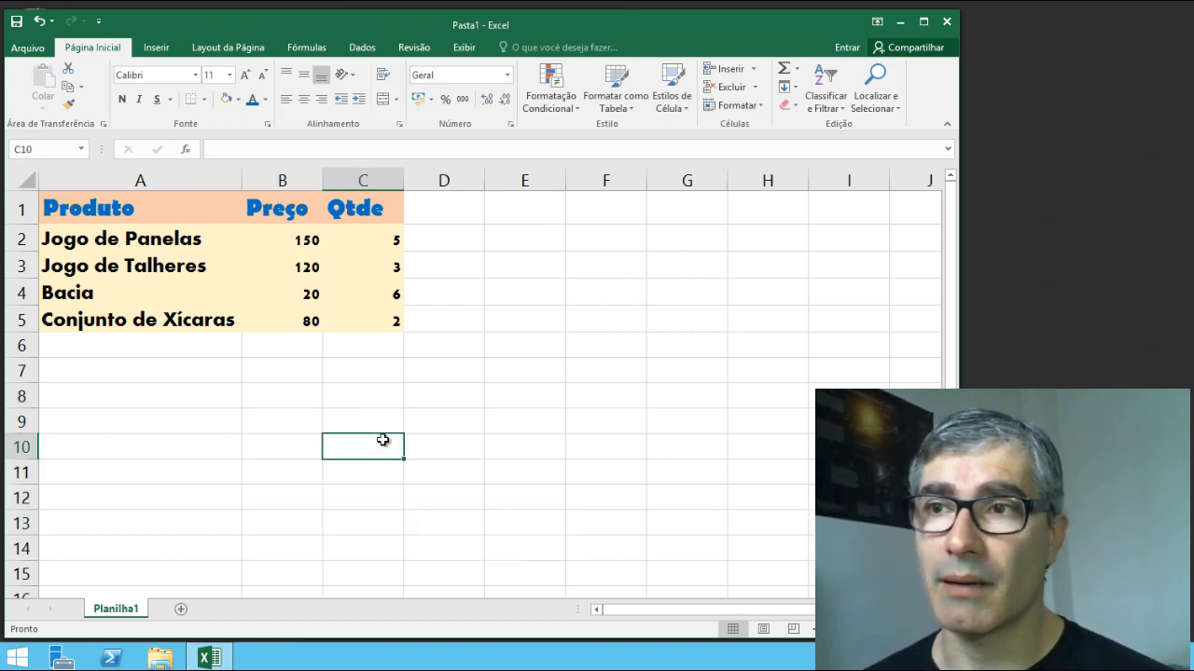
- Check the print preview of the table without borders and return to the worksheet
{"action": "left_click", "coordinate": [39, 52]}
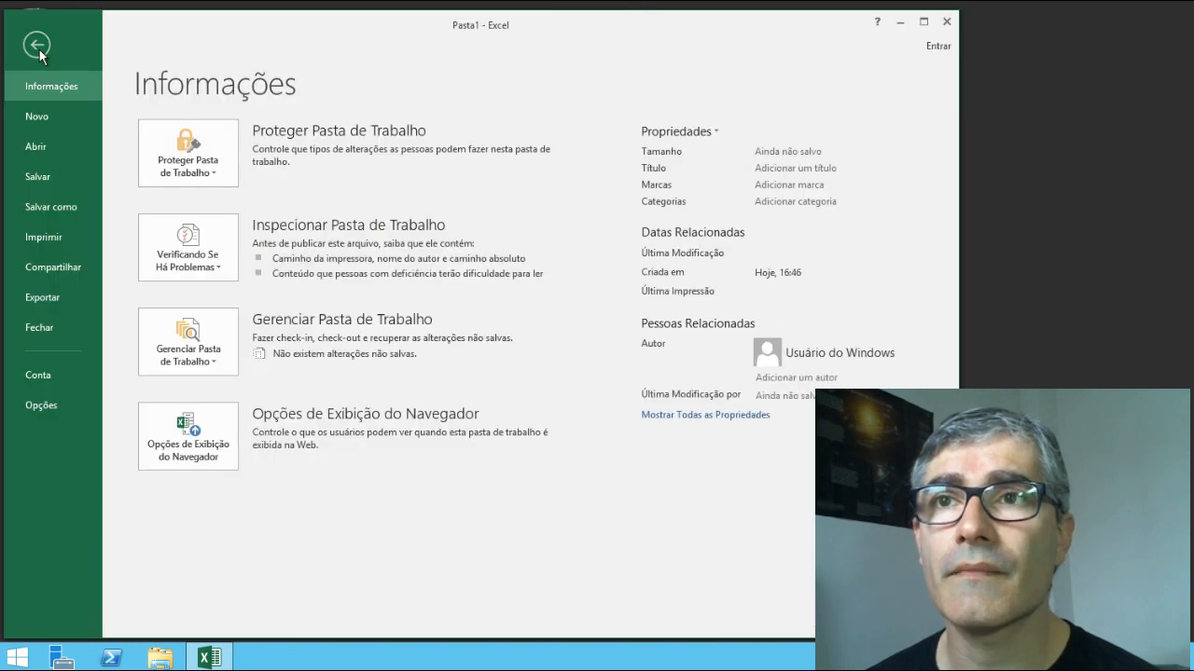
{"action": "left_click", "coordinate": [59, 244]}
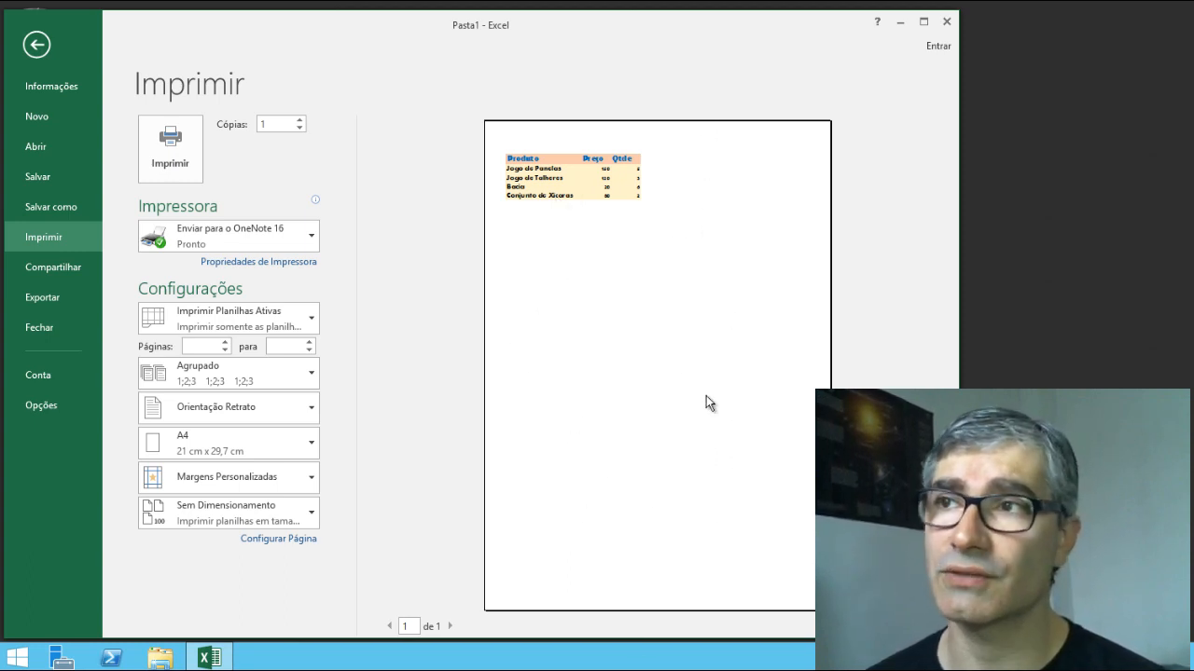
{"action": "left_click", "coordinate": [36, 49]}
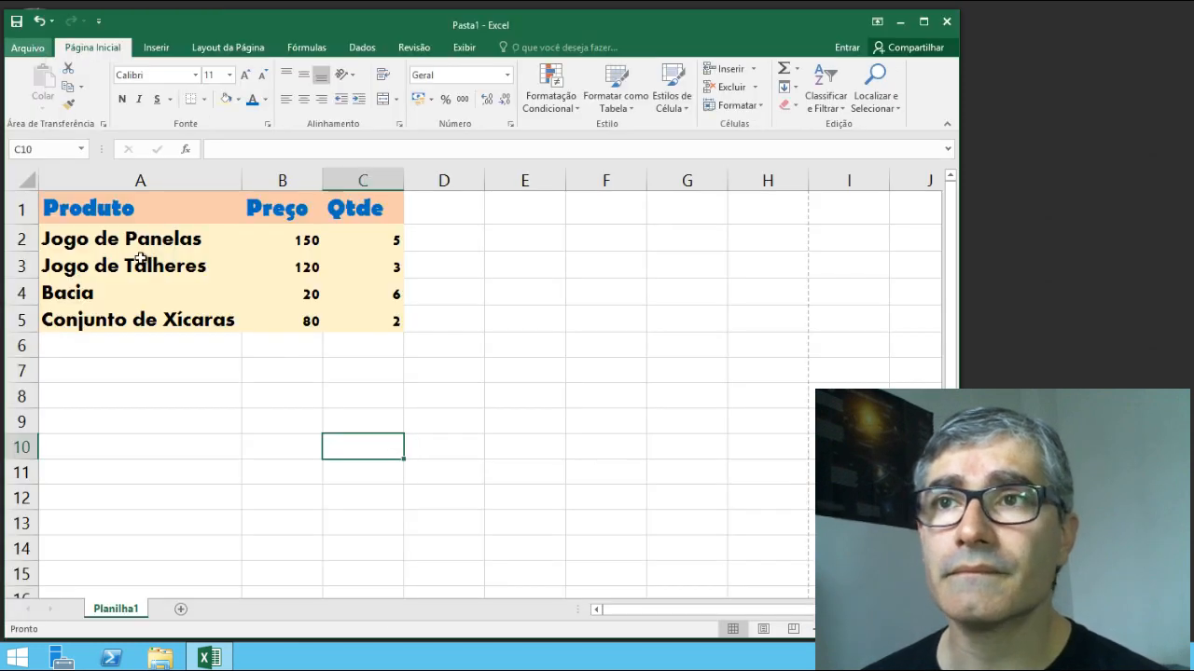
{"action": "left_click", "coordinate": [236, 365]}
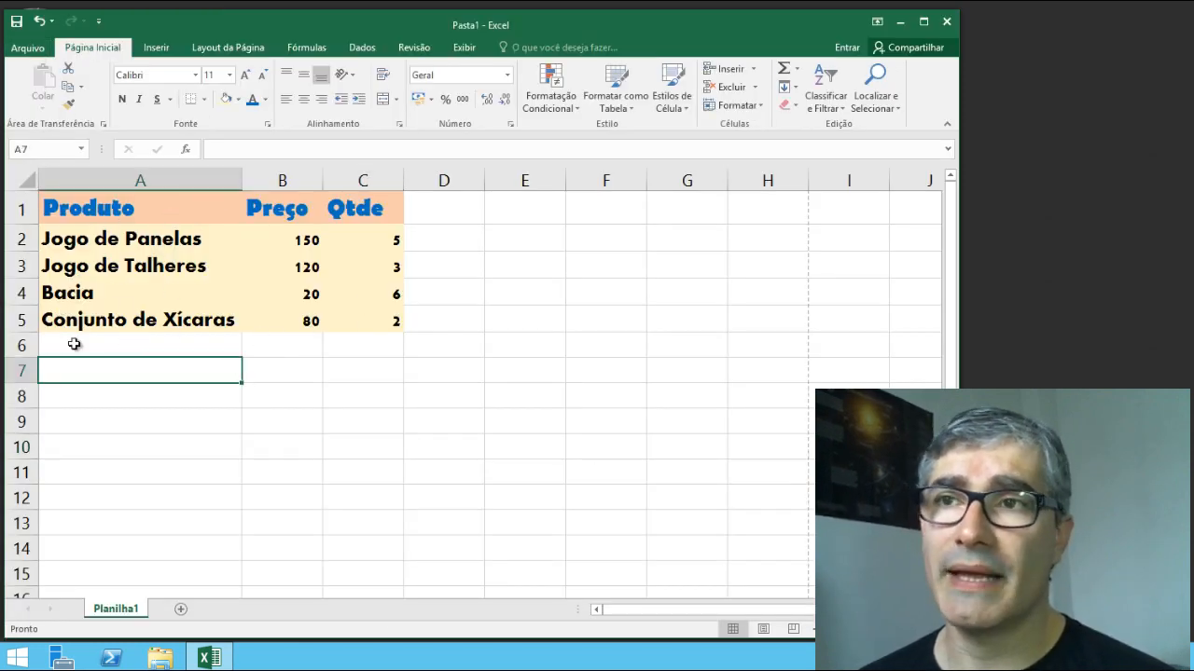
{"action": "left_click", "coordinate": [166, 265]}
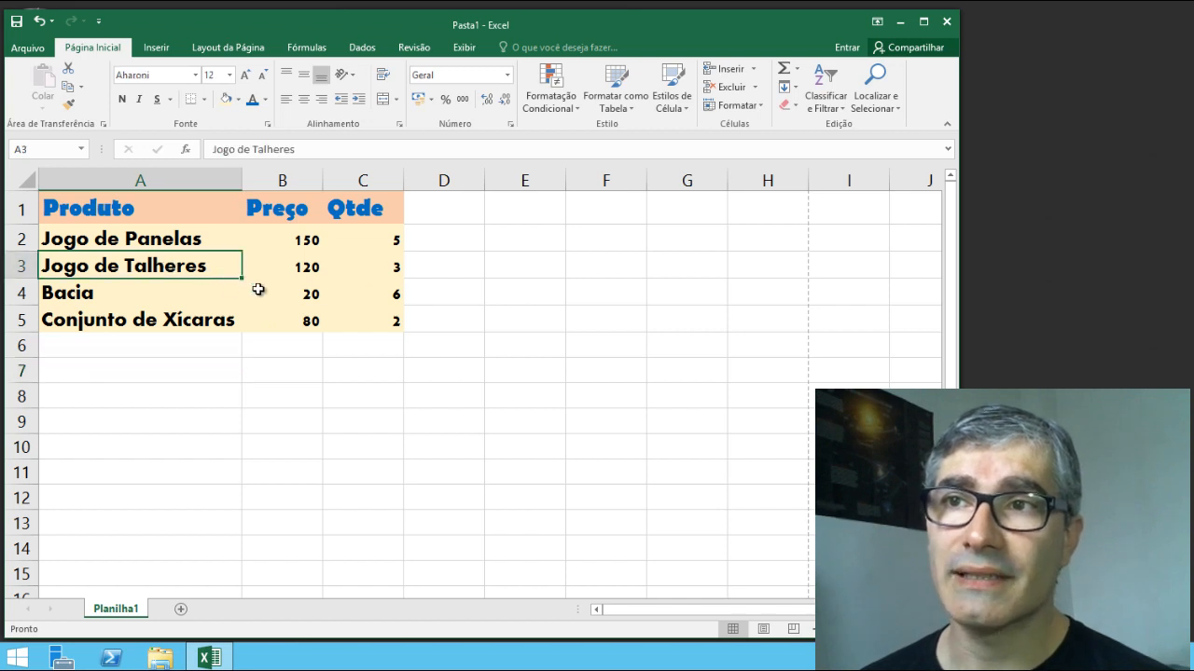
{"action": "left_click", "coordinate": [299, 290]}
{"action": "left_click", "coordinate": [343, 297]}
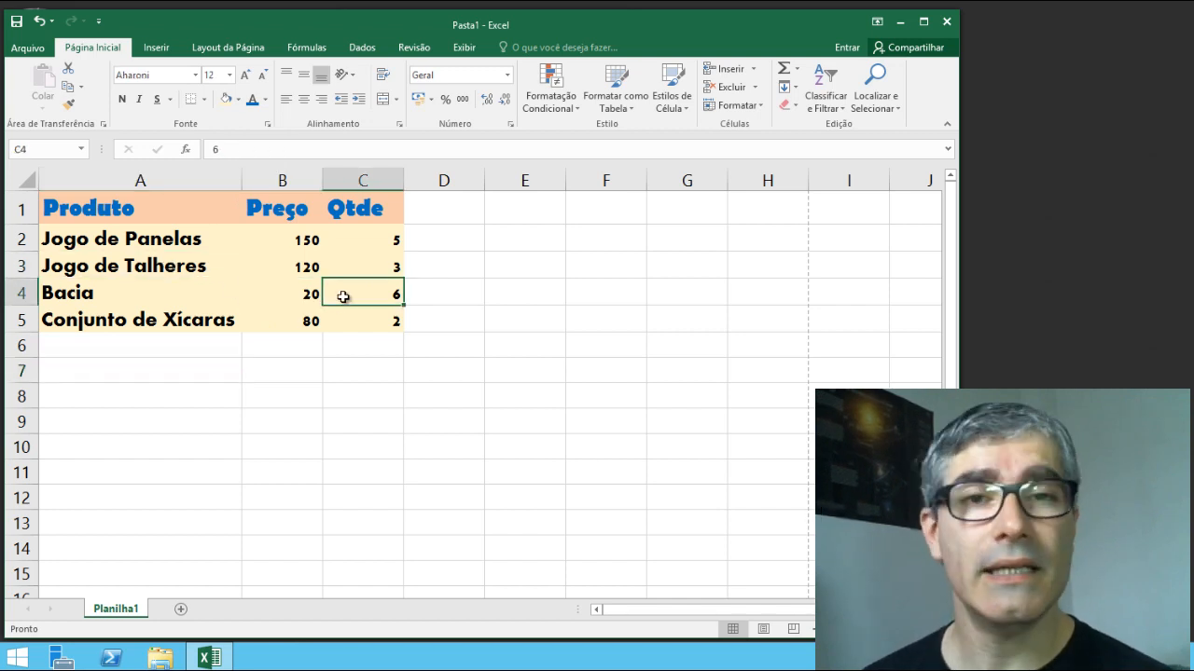
{"action": "left_click", "coordinate": [177, 295]}
{"action": "left_click", "coordinate": [184, 326]}
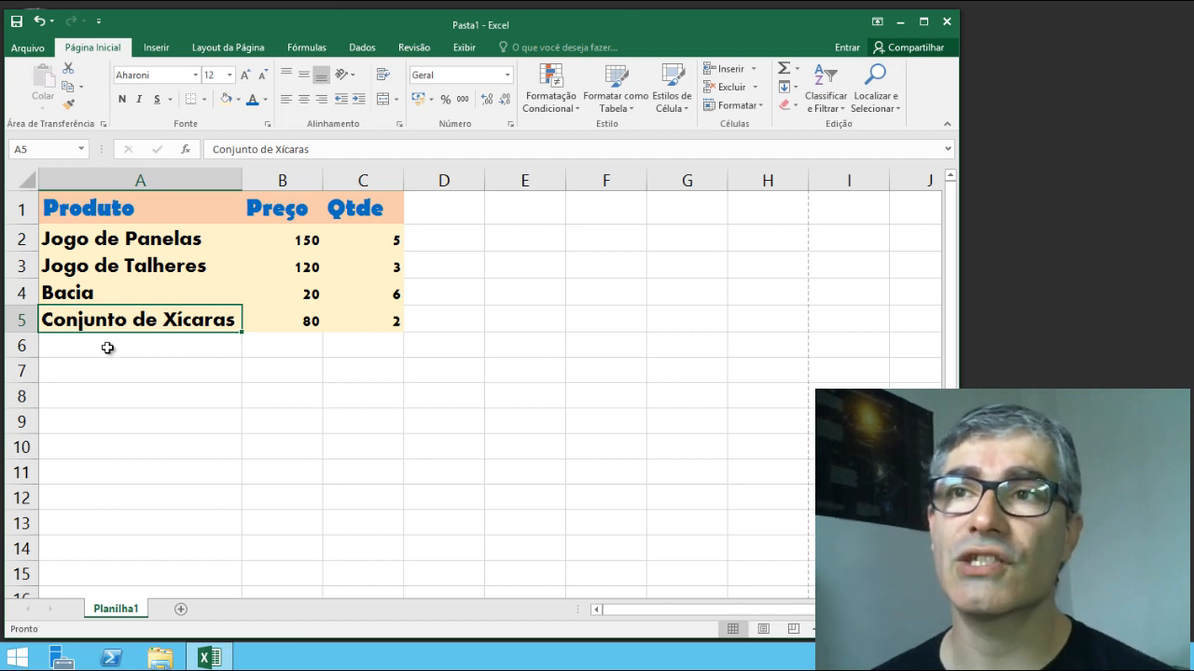
- Apply all borders to every cell of the product table A1:C5
{"action": "left_click_drag", "start_coordinate": [122, 207], "coordinate": [347, 322]}
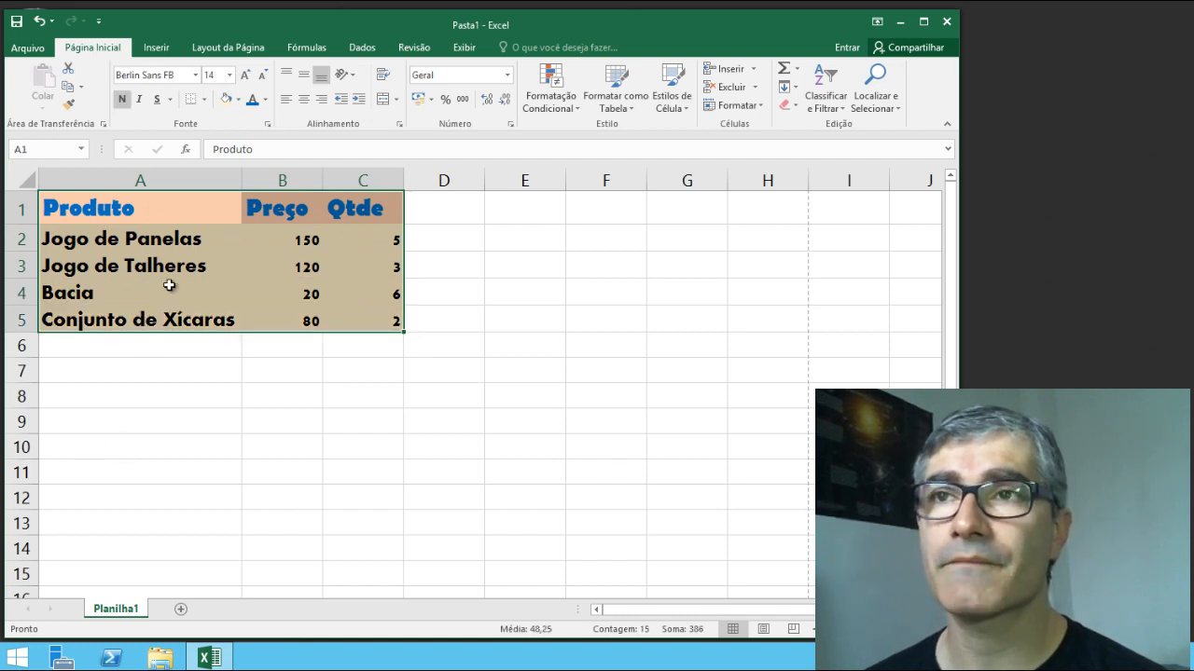
{"action": "left_click", "coordinate": [207, 101]}
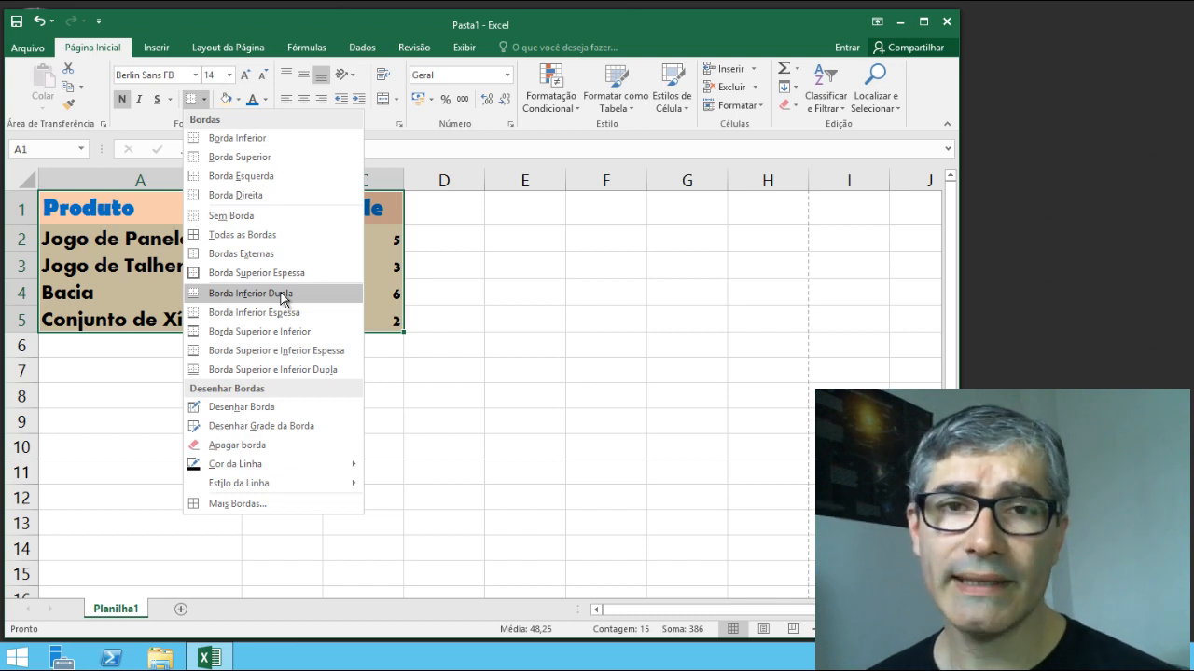
{"action": "left_click", "coordinate": [239, 236]}
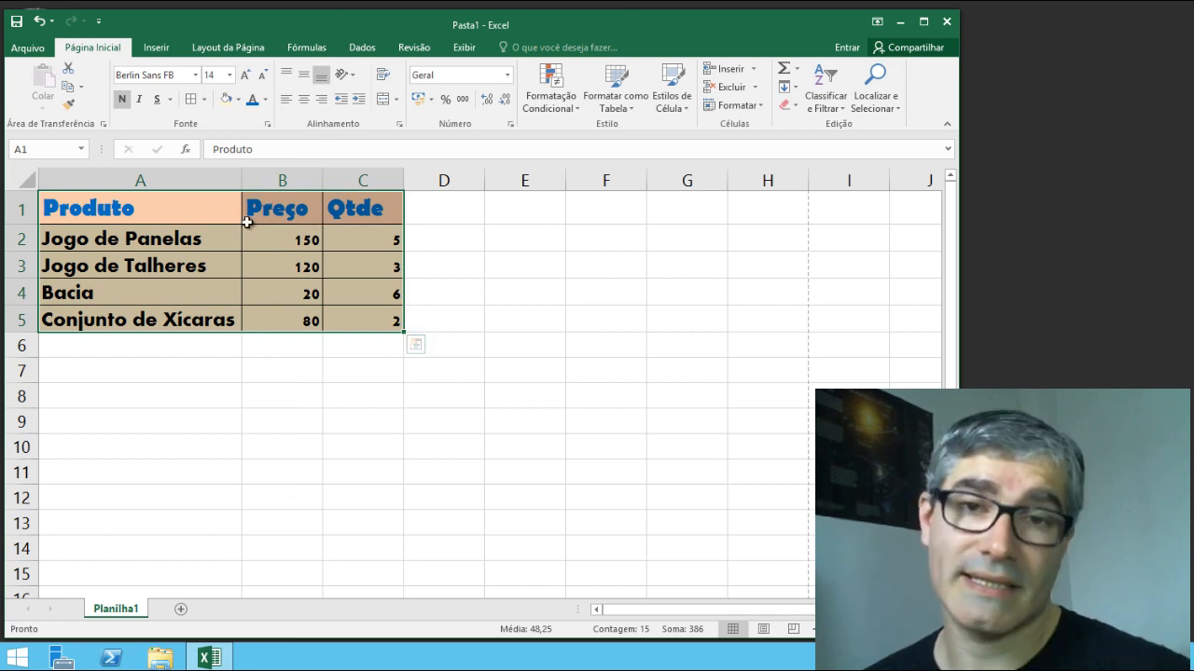
{"action": "left_click", "coordinate": [215, 373]}
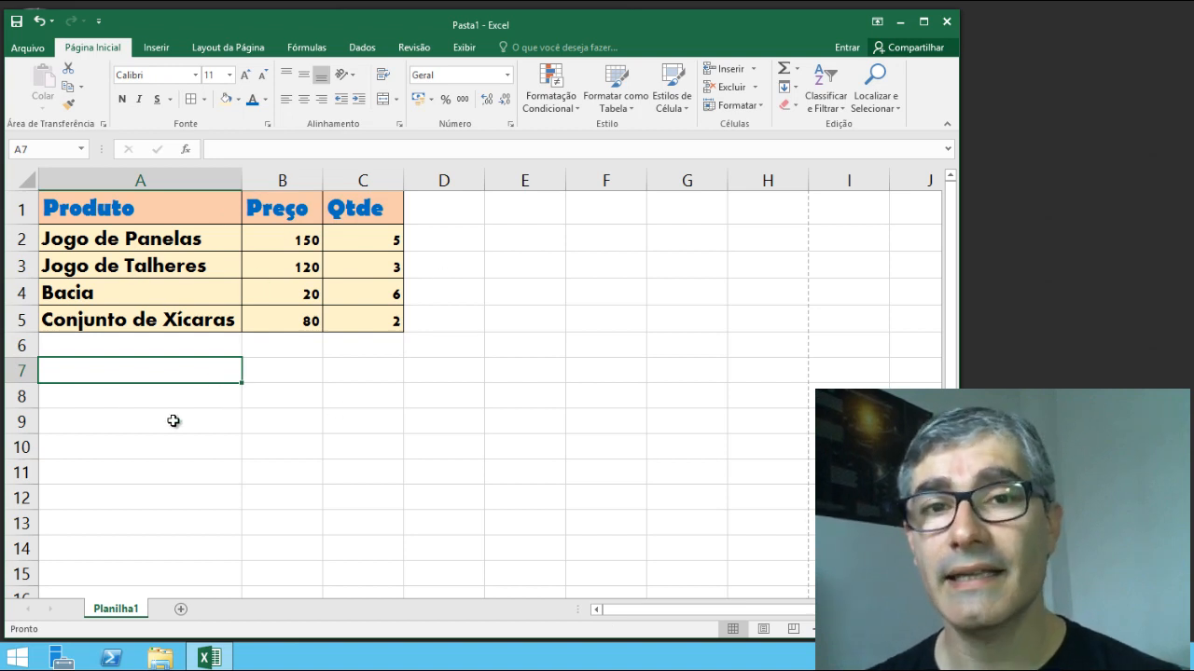
- Check the bordered table in the print preview and return to the worksheet
{"action": "left_click", "coordinate": [42, 47]}
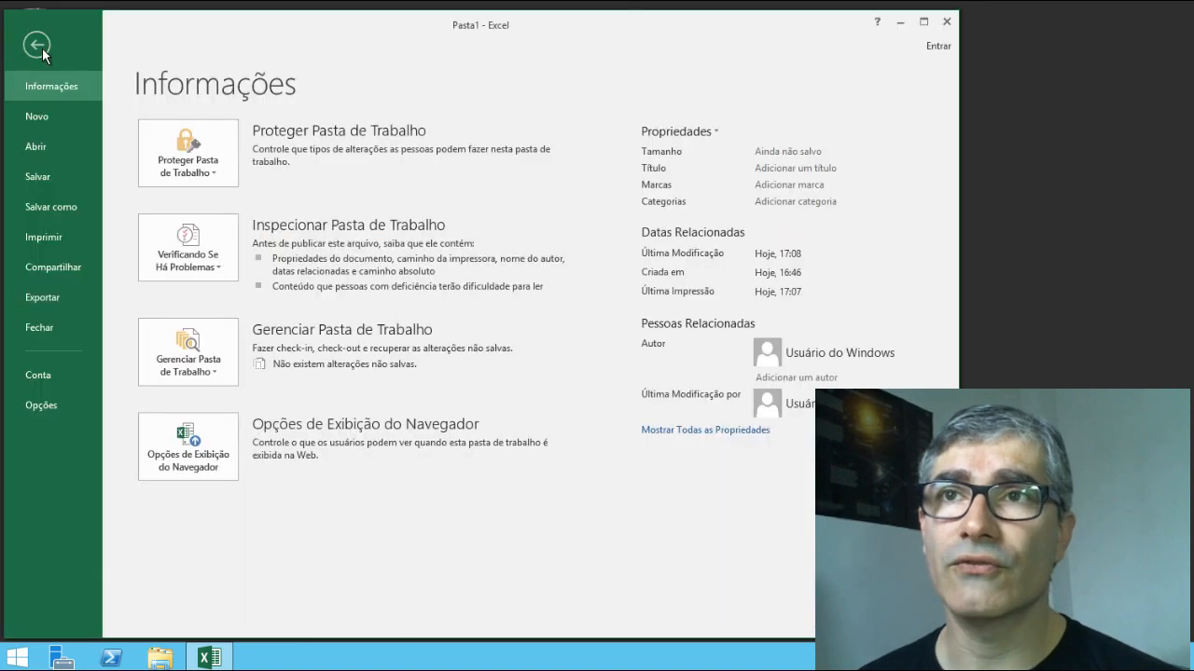
{"action": "left_click", "coordinate": [61, 242]}
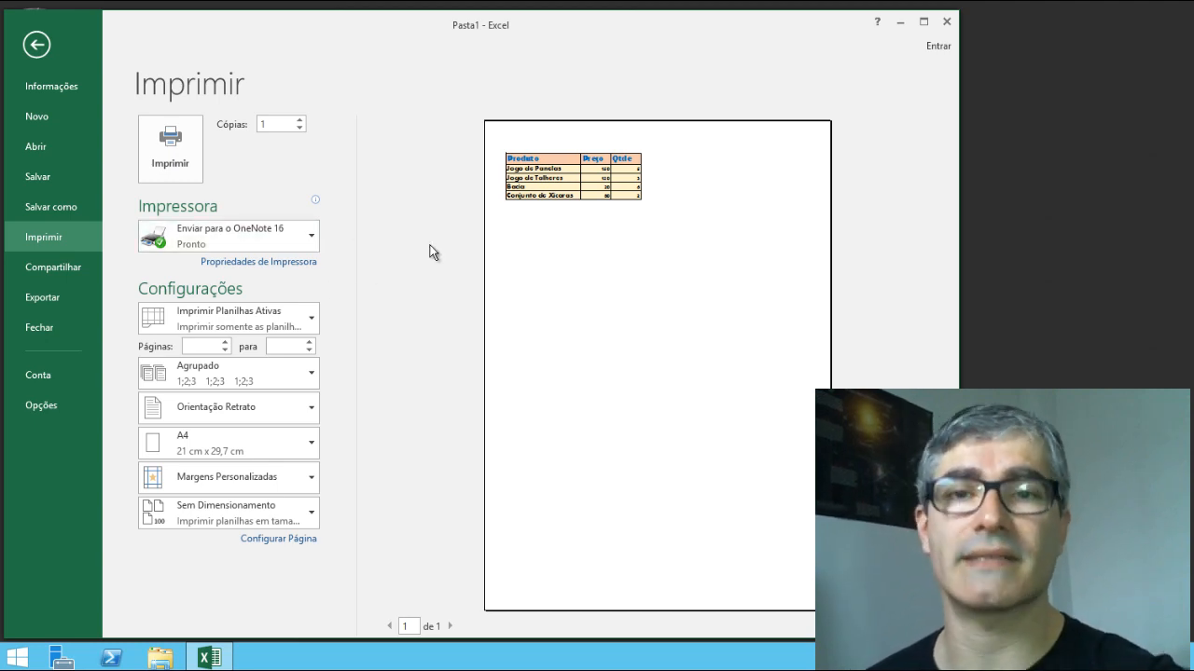
{"action": "left_click", "coordinate": [38, 46]}
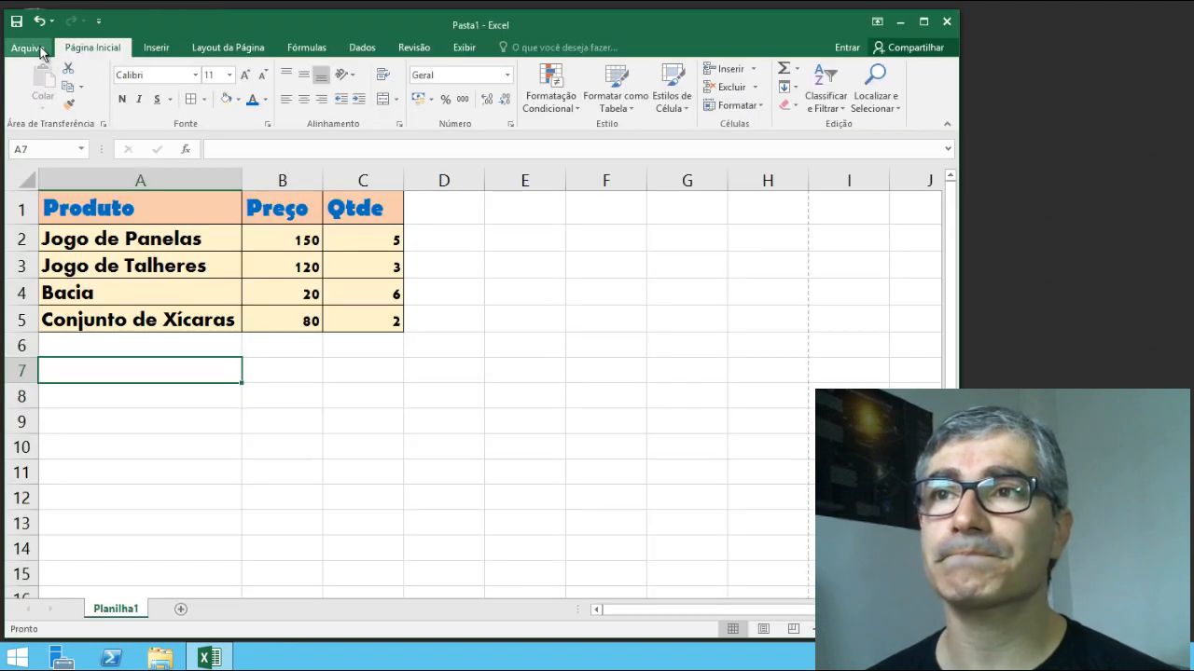
{"action": "left_click", "coordinate": [295, 364]}
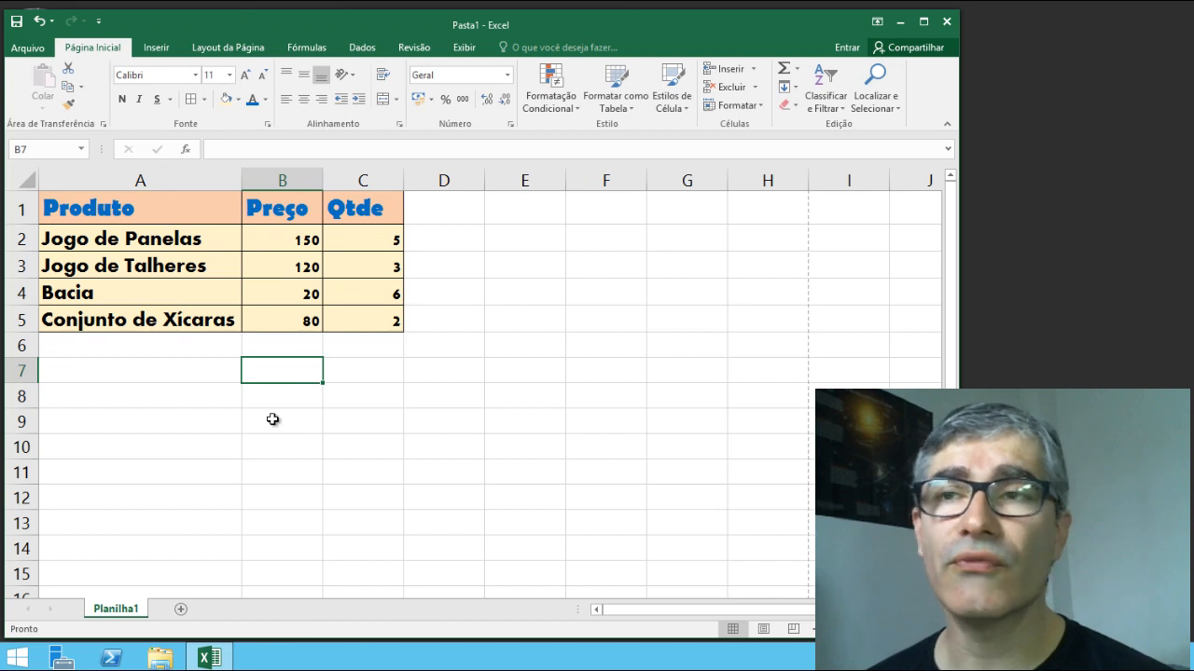
- Examine the font settings and available underline styles for empty cell A7, leaving its formatting unapplied
{"action": "left_click", "coordinate": [192, 376]}
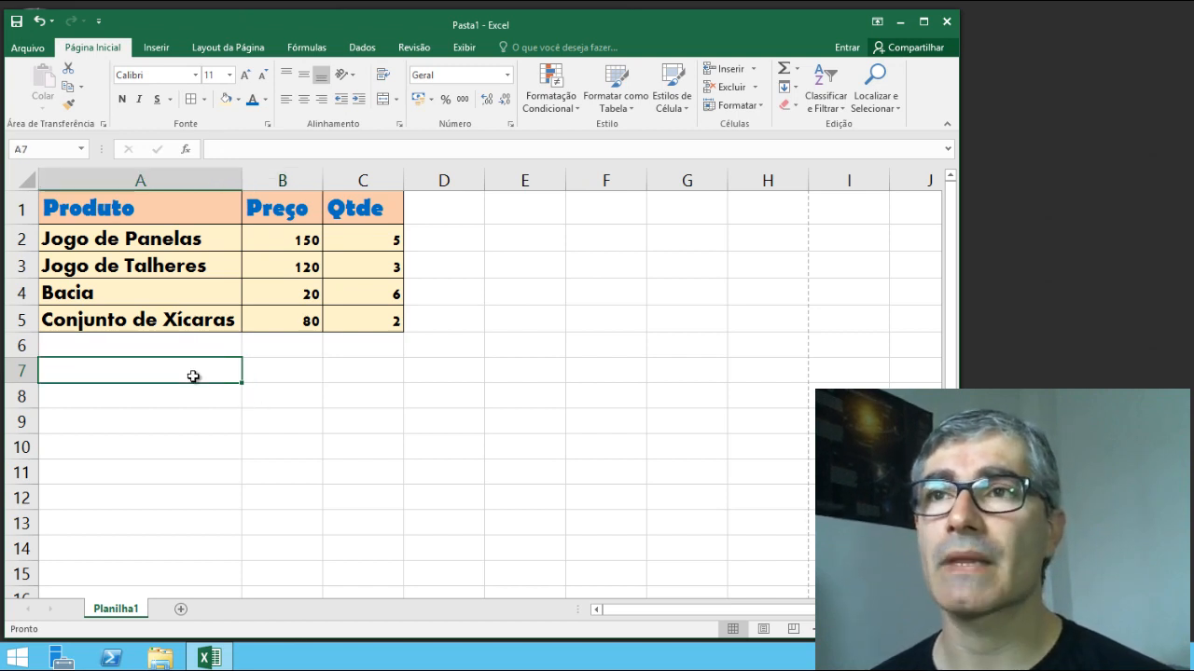
{"action": "left_click", "coordinate": [267, 127]}
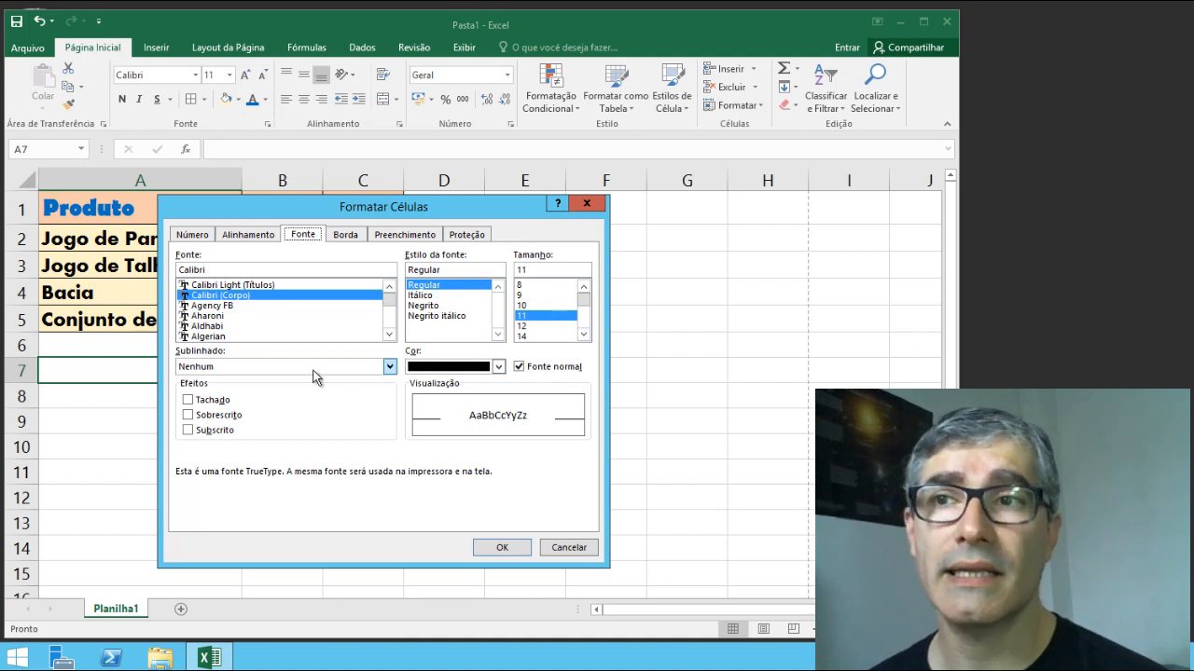
{"action": "left_click", "coordinate": [390, 369]}
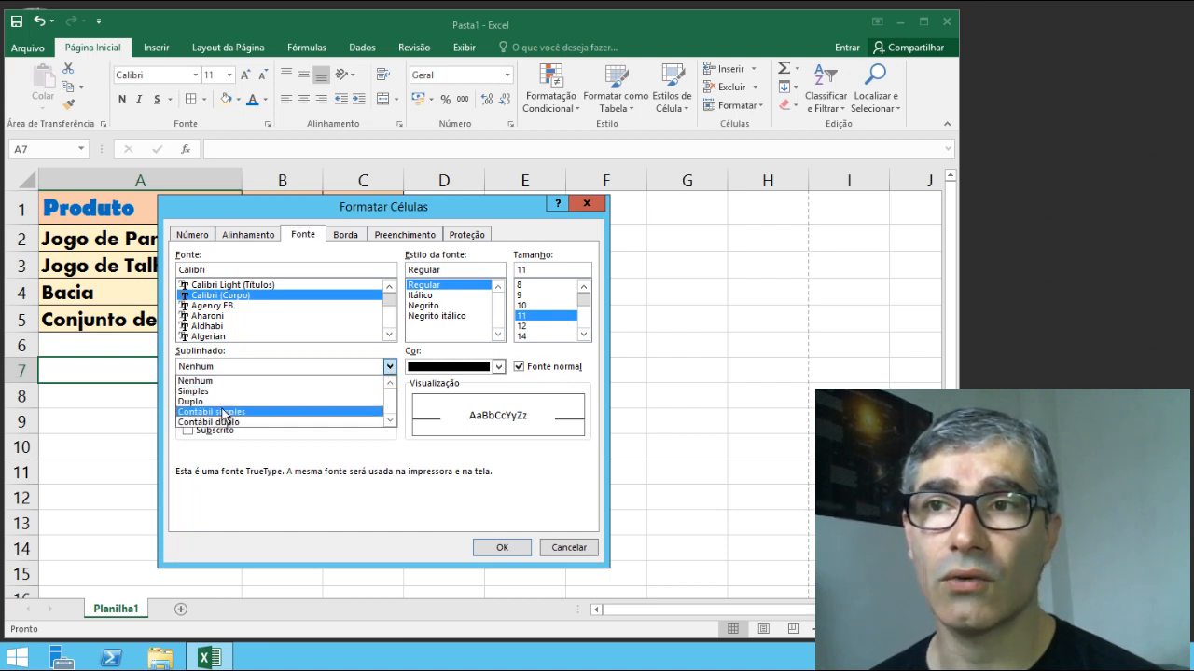
{"action": "left_click", "coordinate": [390, 368]}
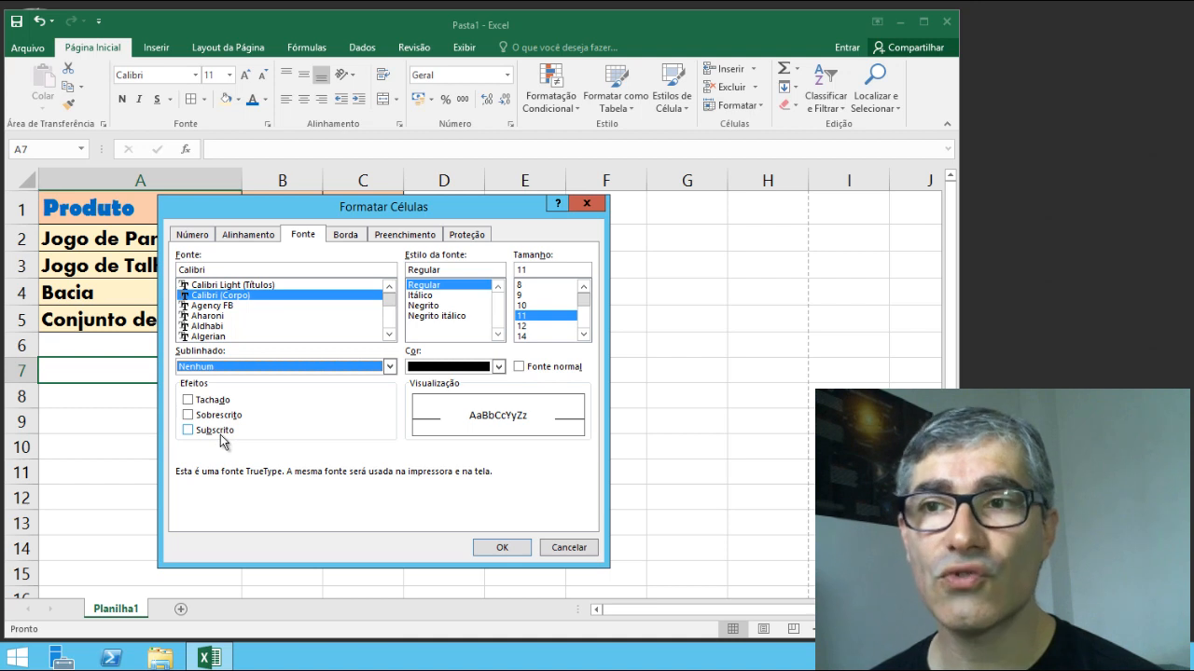
{"action": "left_click", "coordinate": [568, 548]}
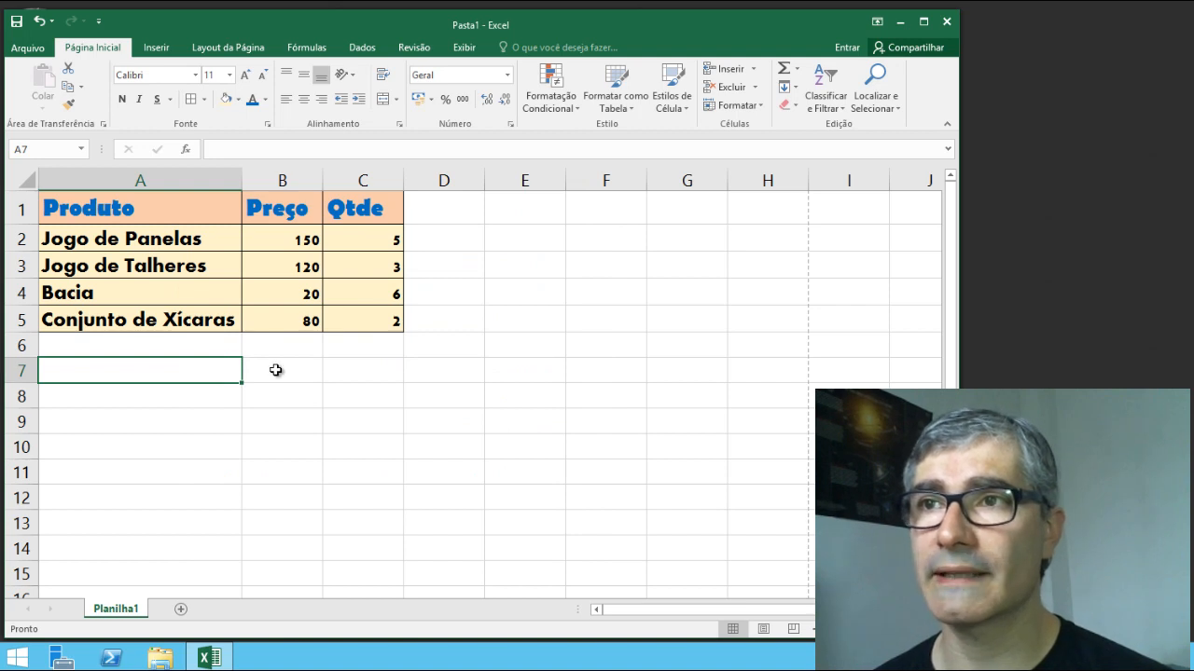
{"action": "left_click", "coordinate": [276, 370]}
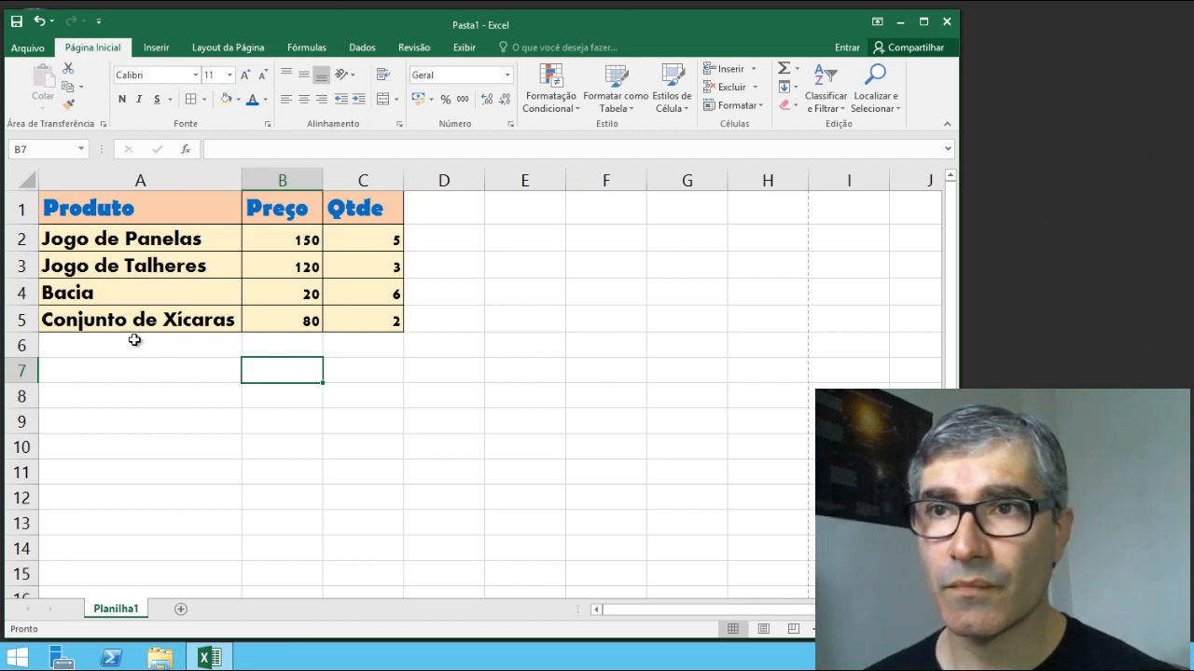
- Enter the product name "Conjunto de Chá" in cell A7, one row below the end of the table
{"action": "left_click", "coordinate": [129, 370]}
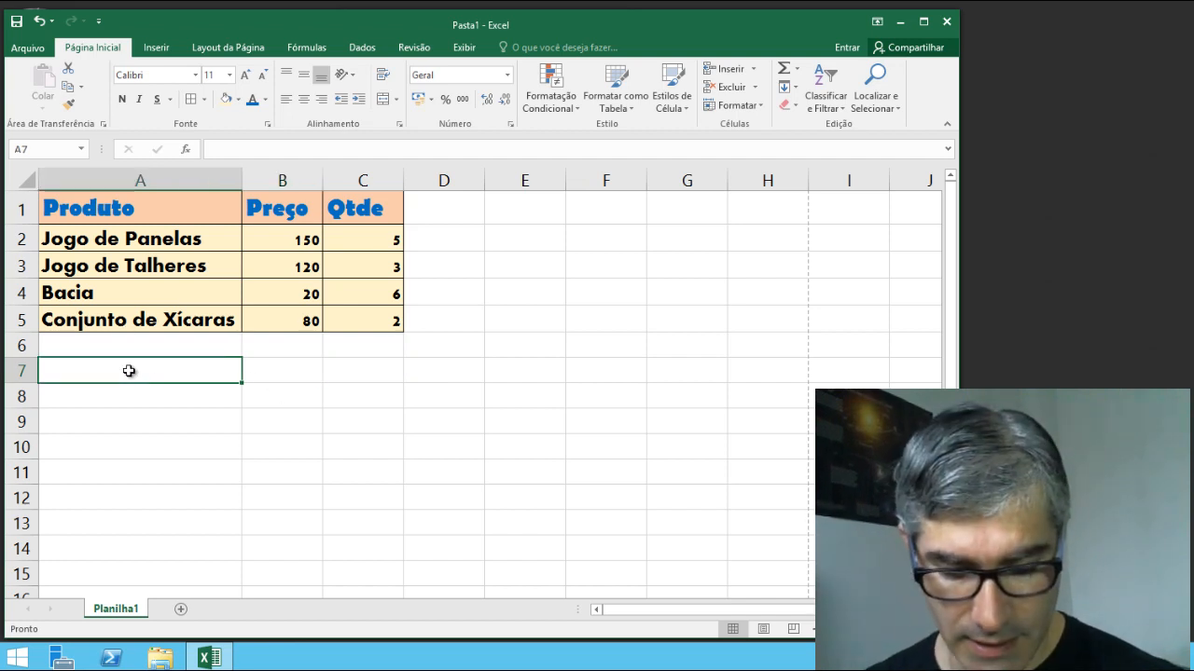
{"action": "type", "text": "Conj"}
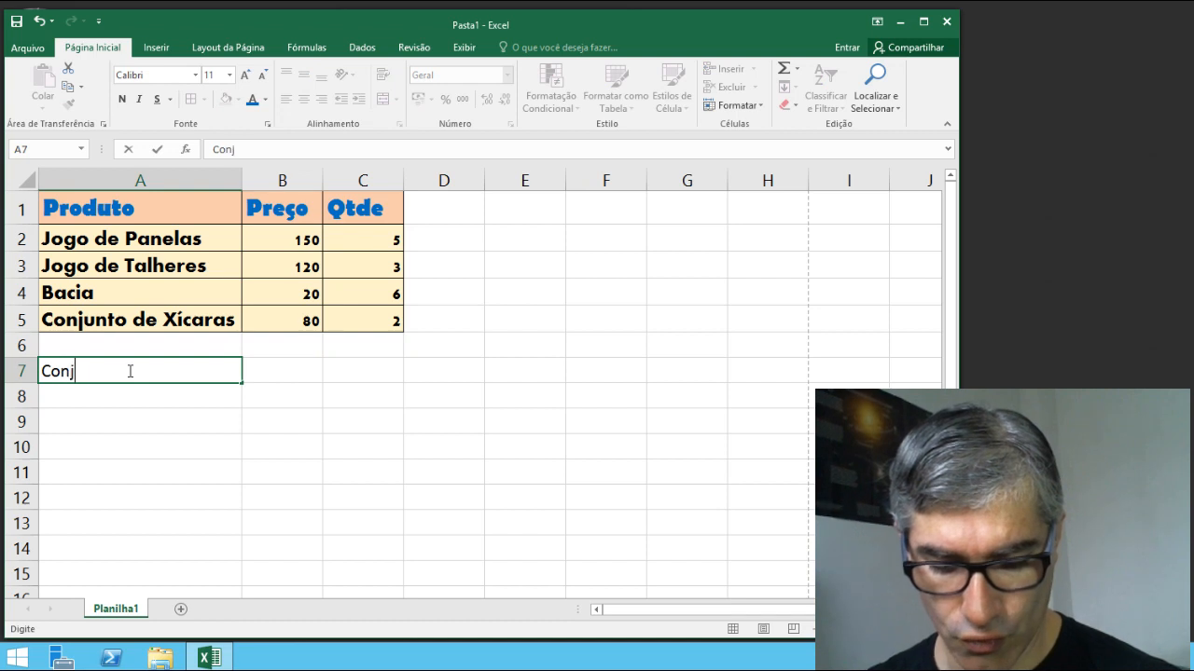
{"action": "type", "text": "unto de Chá"}
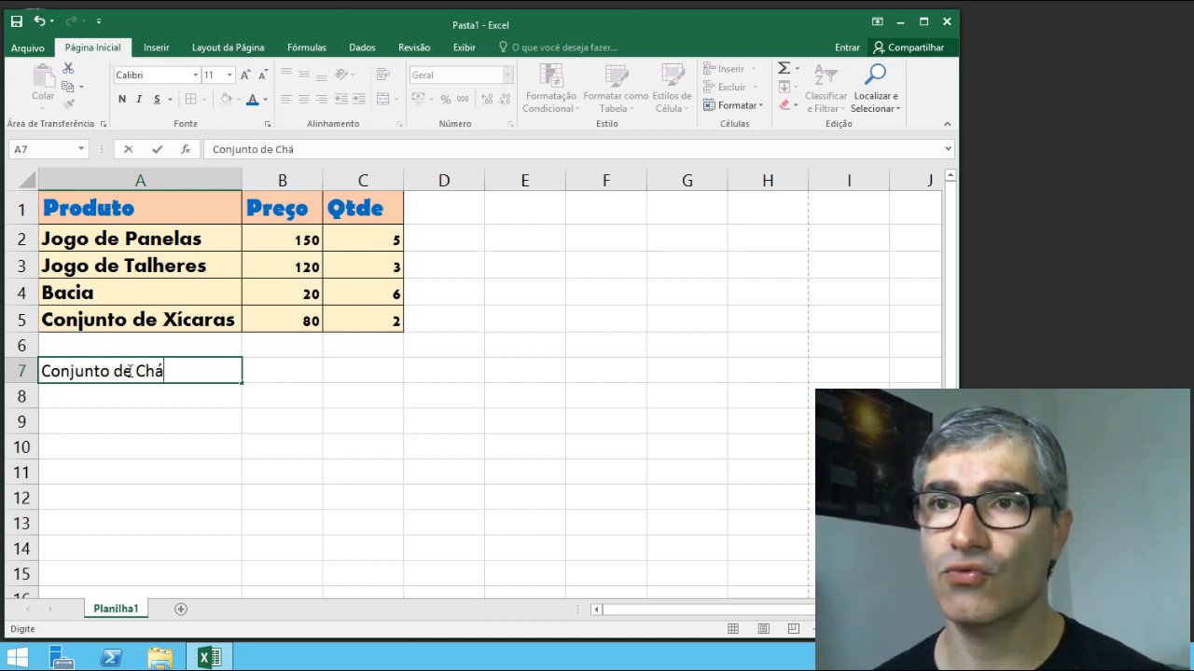
{"action": "key", "text": "ctrl+Return"}
{"action": "key", "text": "Return"}
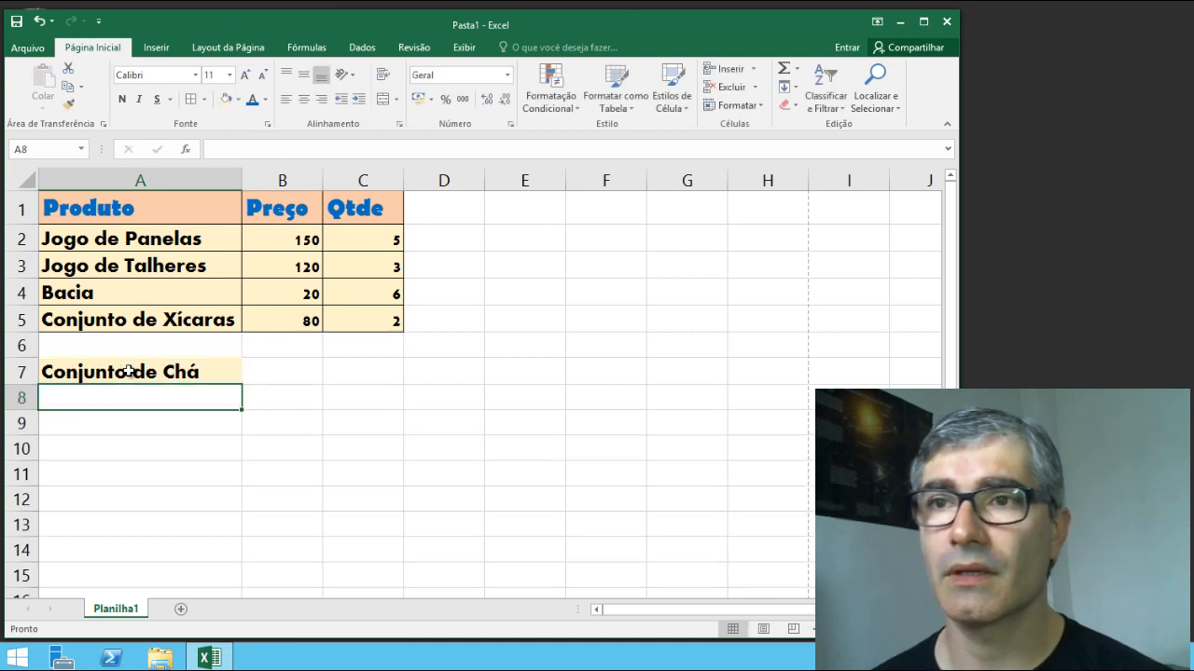
- Move the "Conjunto de Chá" entry from cell A7 up to A6, directly below the last product
{"action": "left_click", "coordinate": [131, 373]}
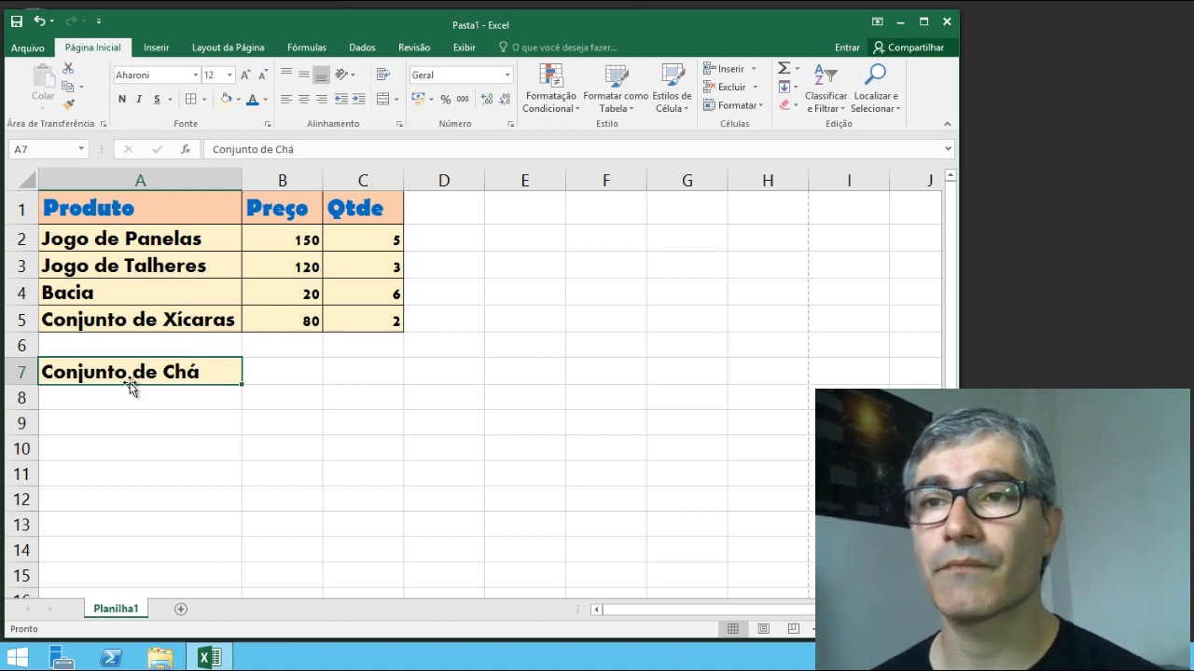
{"action": "left_click", "coordinate": [84, 347]}
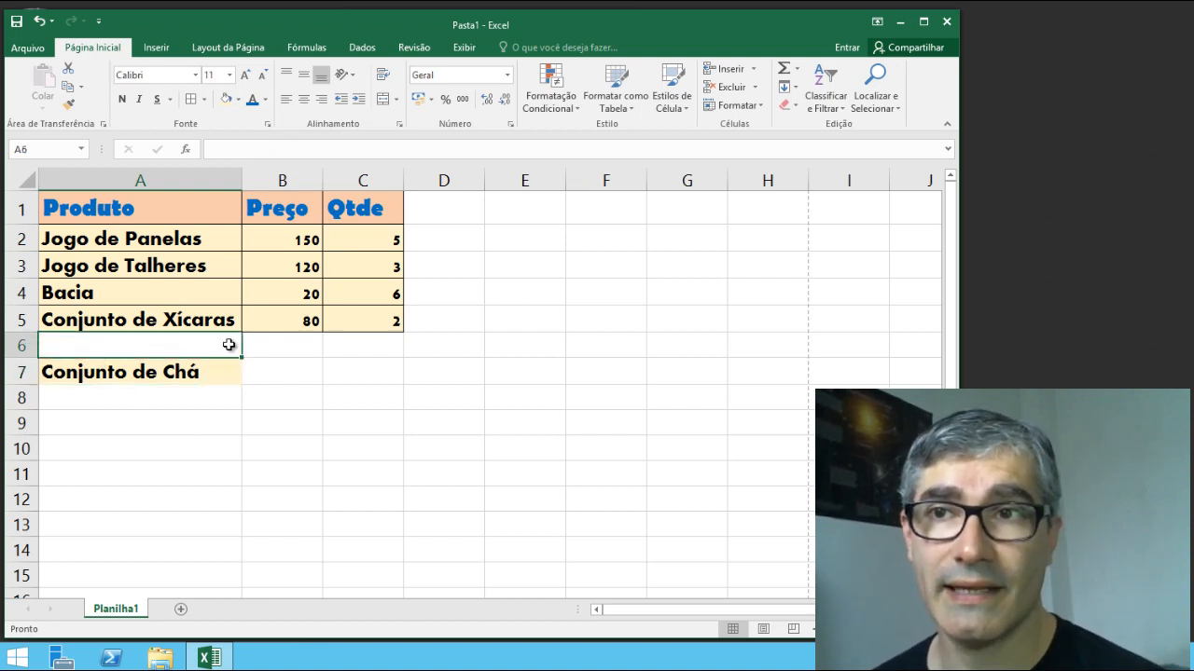
{"action": "left_click", "coordinate": [108, 373]}
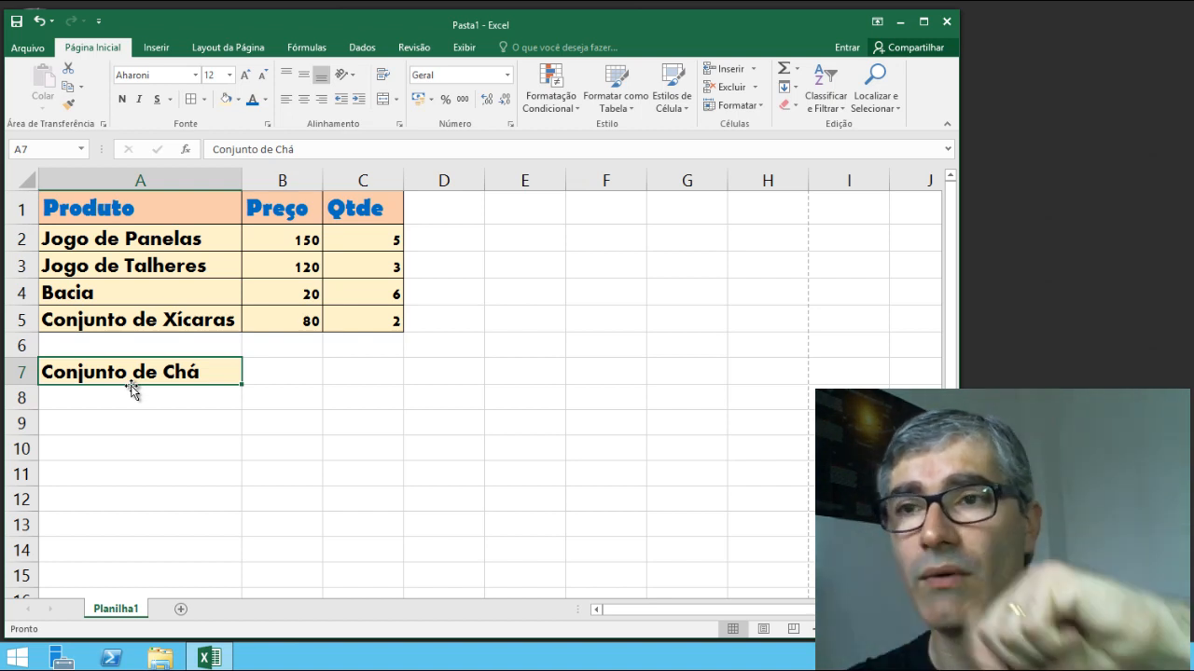
{"action": "left_click_drag", "start_coordinate": [133, 390], "coordinate": [131, 348]}
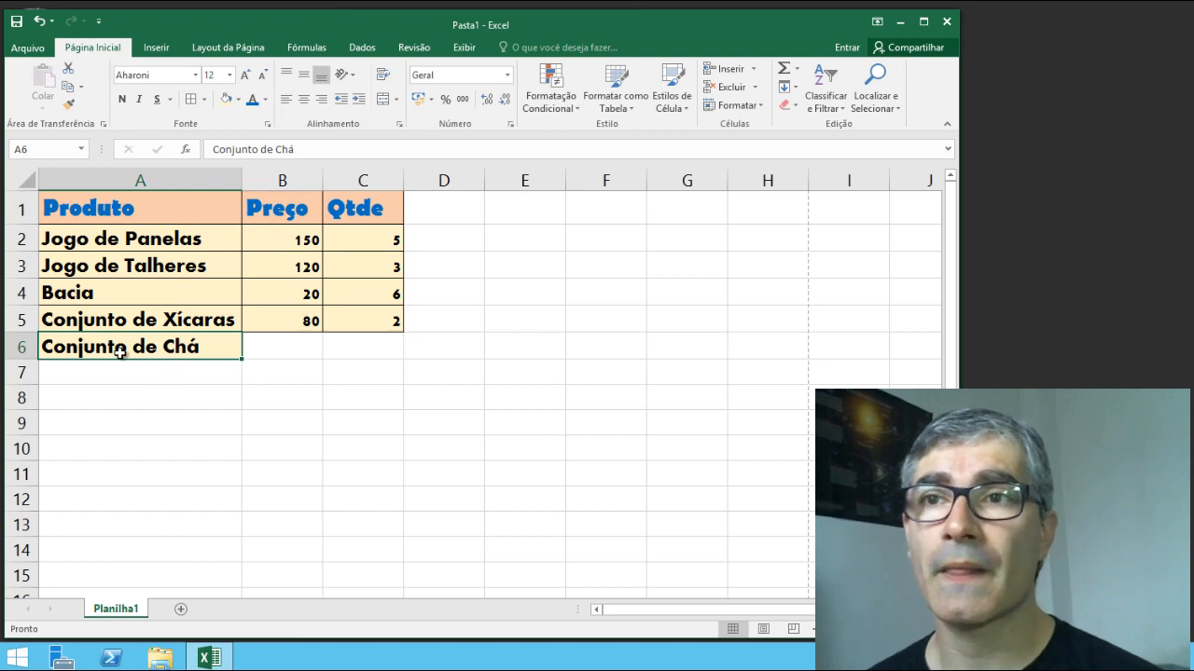
- Enter a price of 69 in B6 and a quantity of 3 in C6 for Conjunto de Chá
{"action": "left_click", "coordinate": [280, 354]}
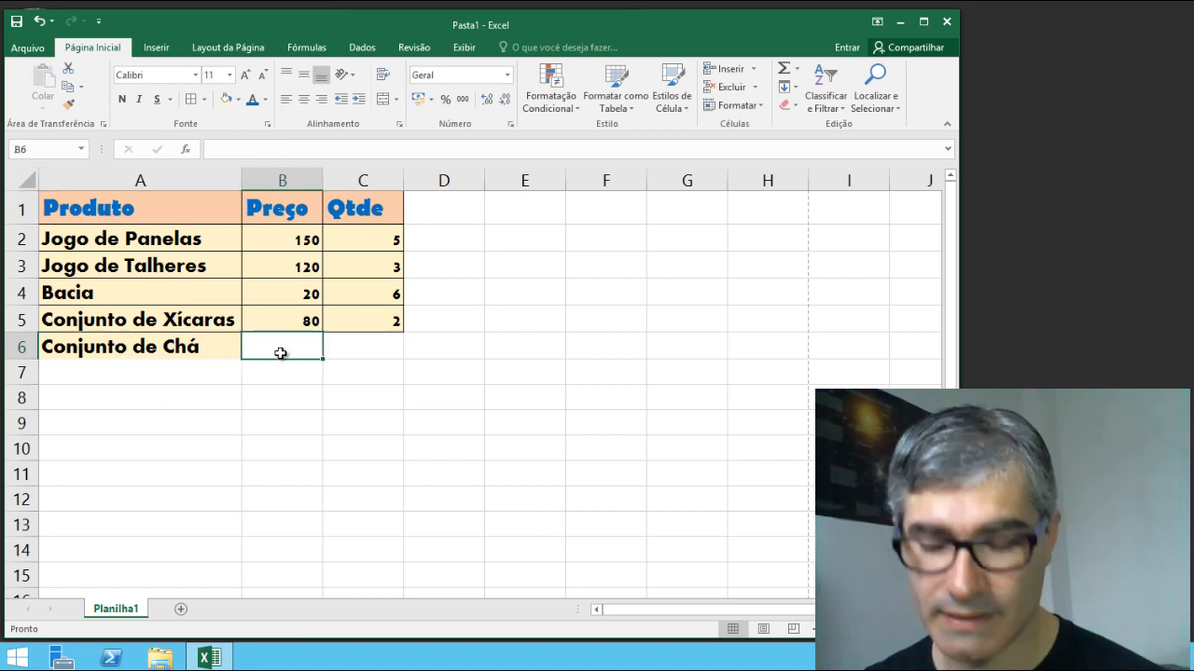
{"action": "type", "text": "69"}
{"action": "key", "text": "Tab"}
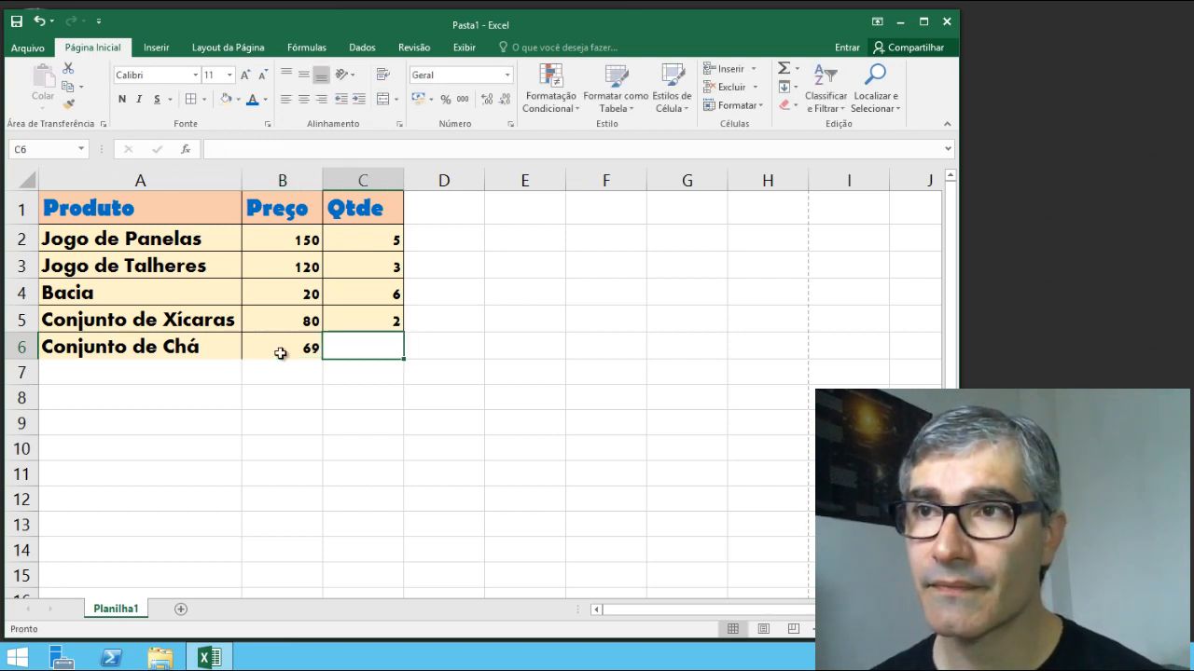
{"action": "type", "text": "3"}
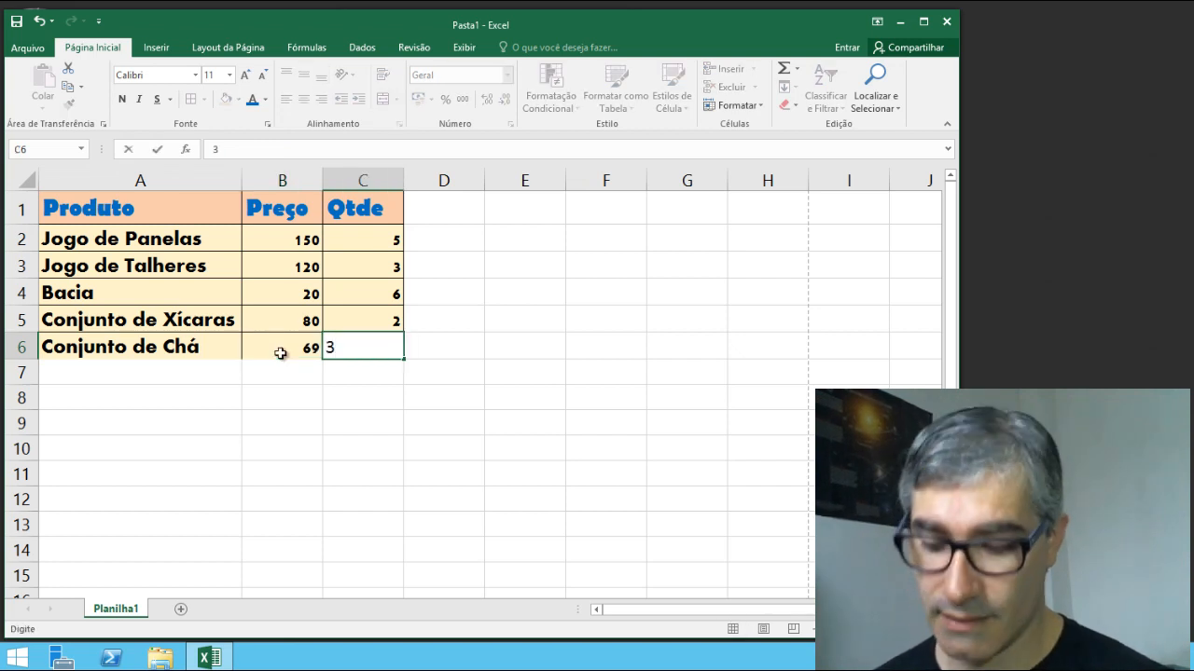
{"action": "key", "text": "Return"}
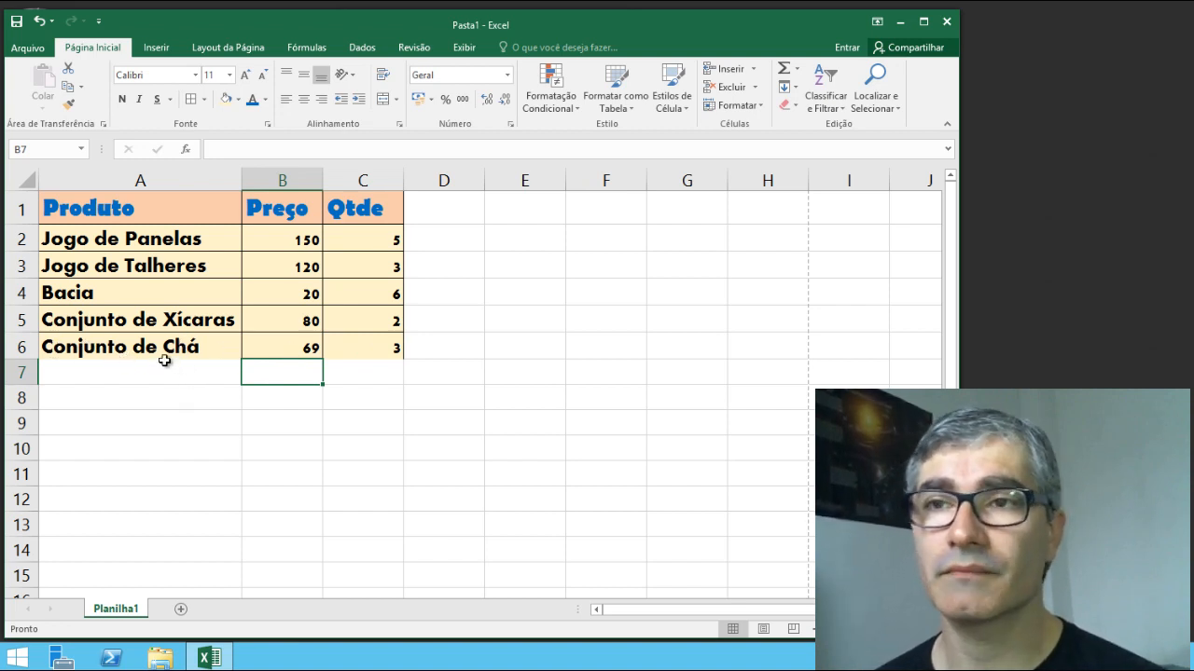
- Apply the strikethrough effect to "Conjunto de Chá" in cell A6
{"action": "left_click", "coordinate": [113, 349]}
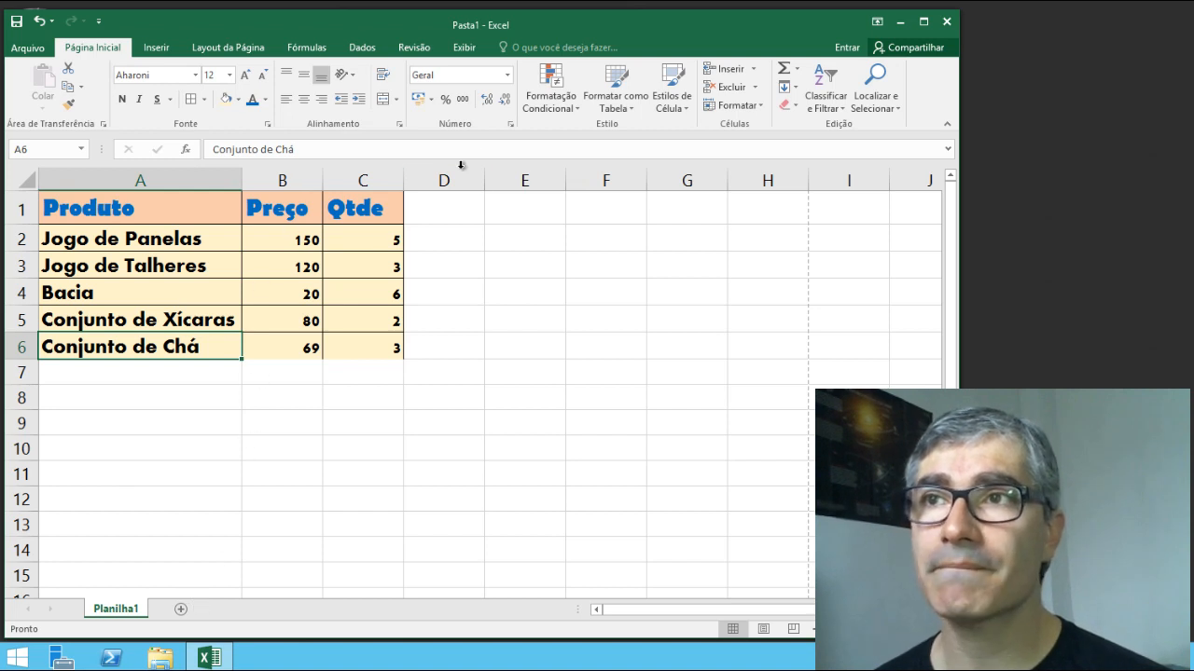
{"action": "left_click", "coordinate": [268, 125]}
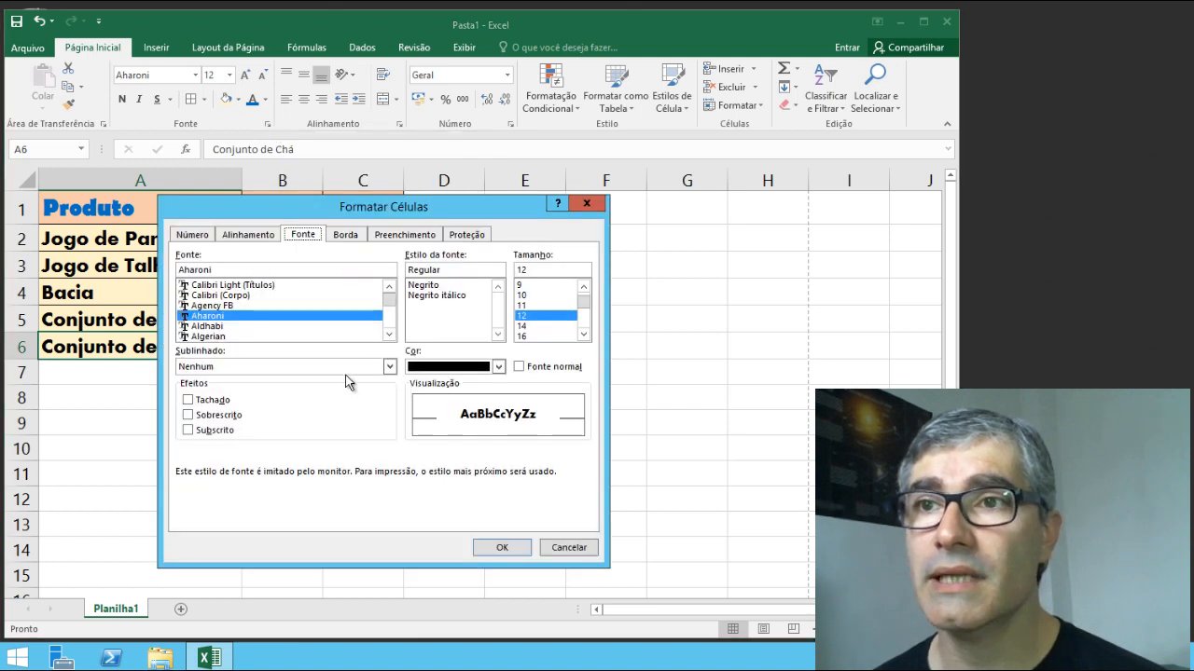
{"action": "left_click", "coordinate": [189, 401]}
{"action": "left_click", "coordinate": [189, 401]}
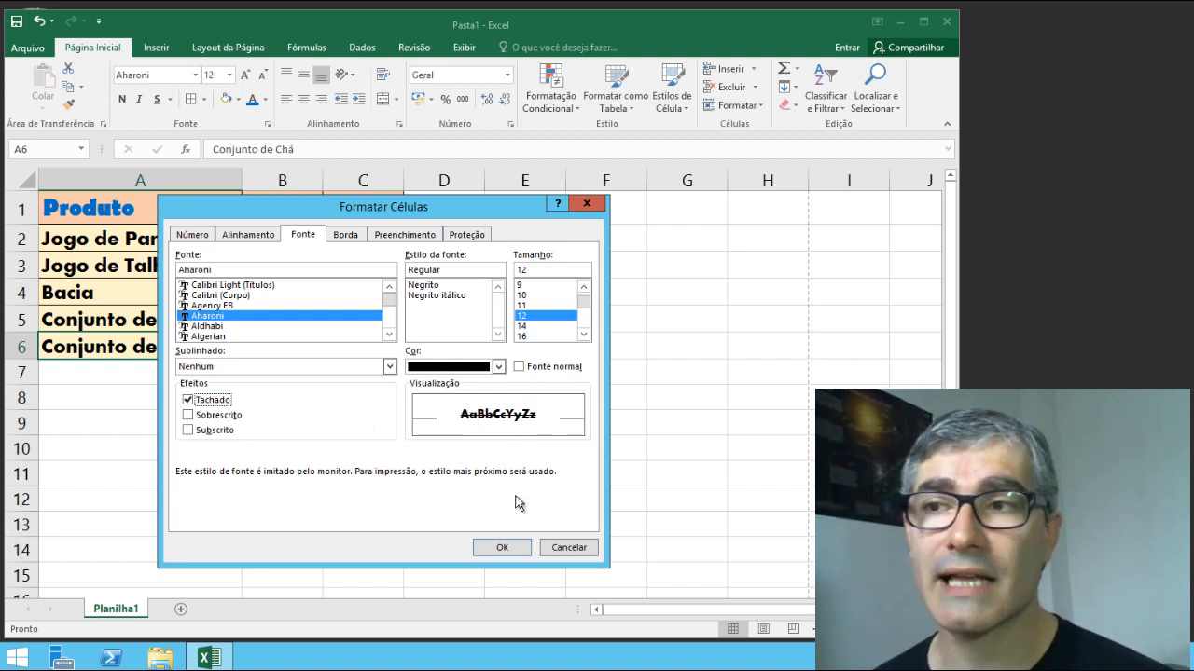
{"action": "left_click", "coordinate": [502, 549]}
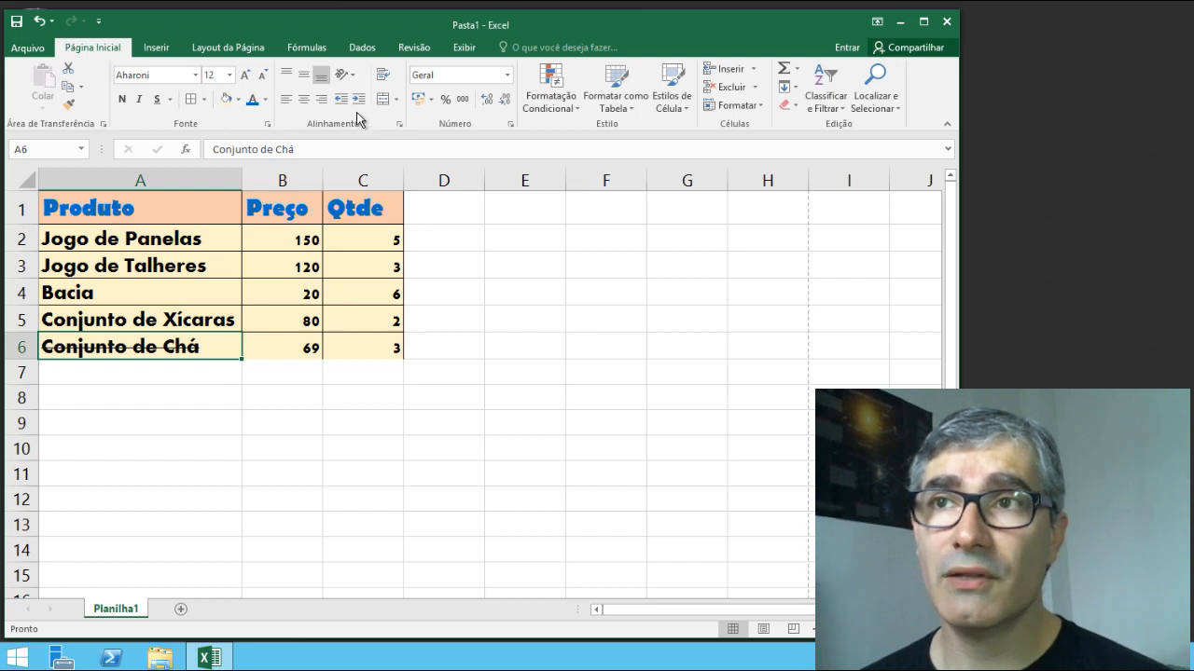
- Enter "H20" in cell A7 below Conjunto de Chá
{"action": "left_click", "coordinate": [141, 376]}
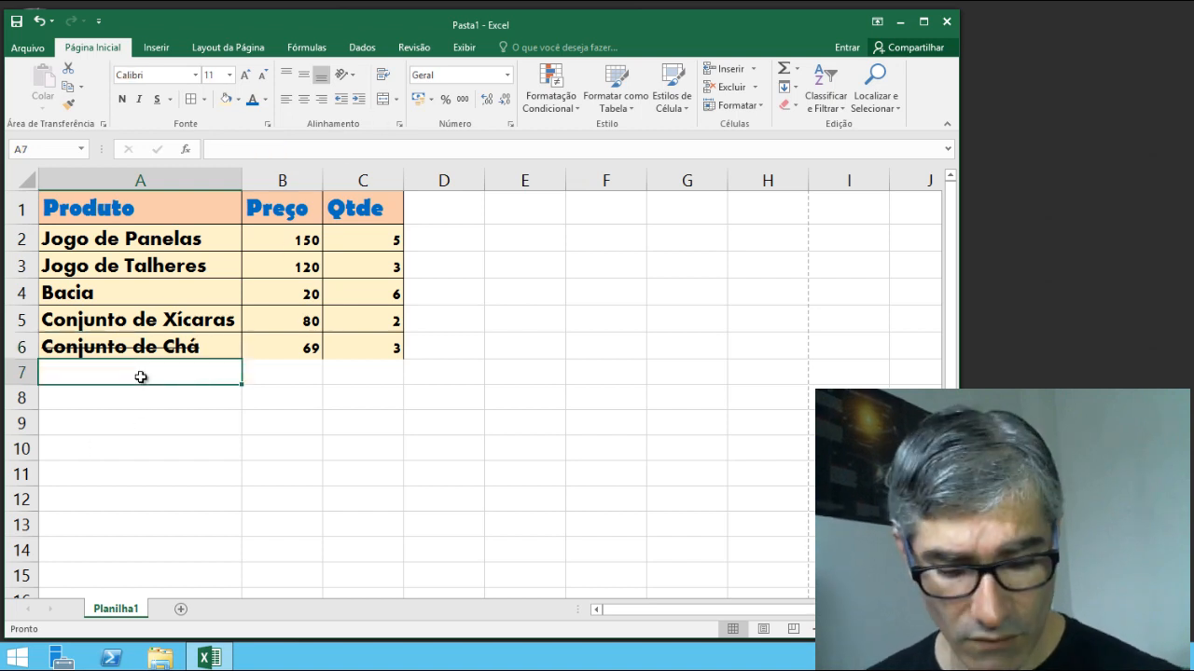
{"action": "key", "text": "Return"}
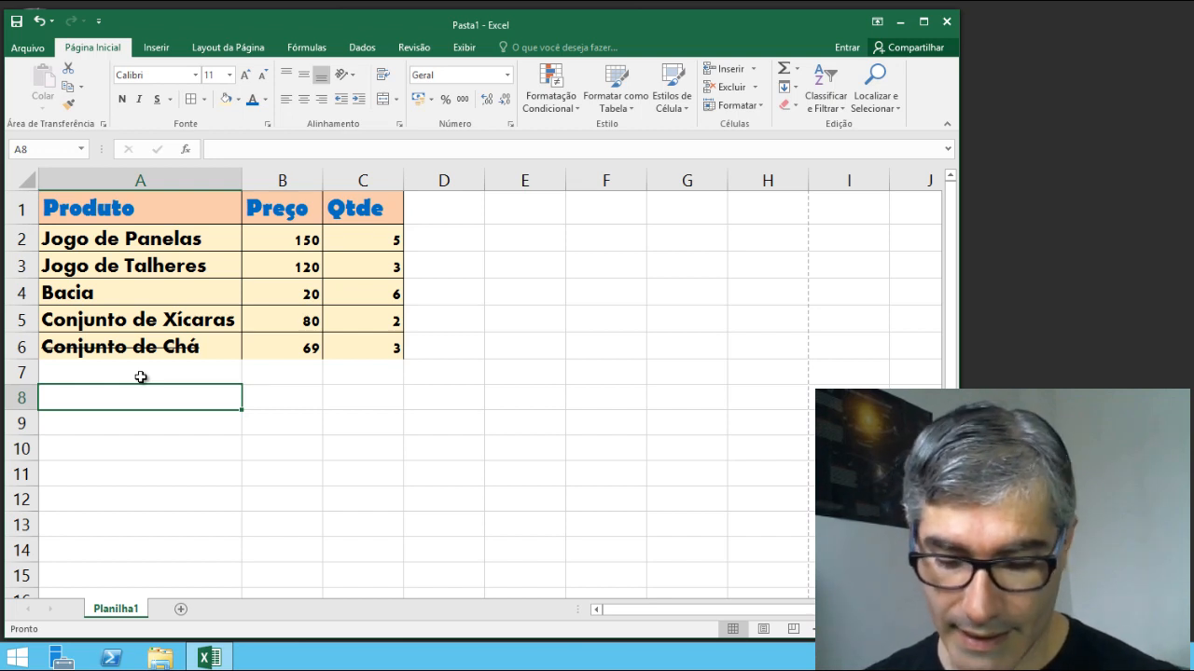
{"action": "left_click", "coordinate": [140, 376]}
{"action": "type", "text": "H"}
{"action": "key", "text": "BackSpace"}
{"action": "type", "text": "H2"}
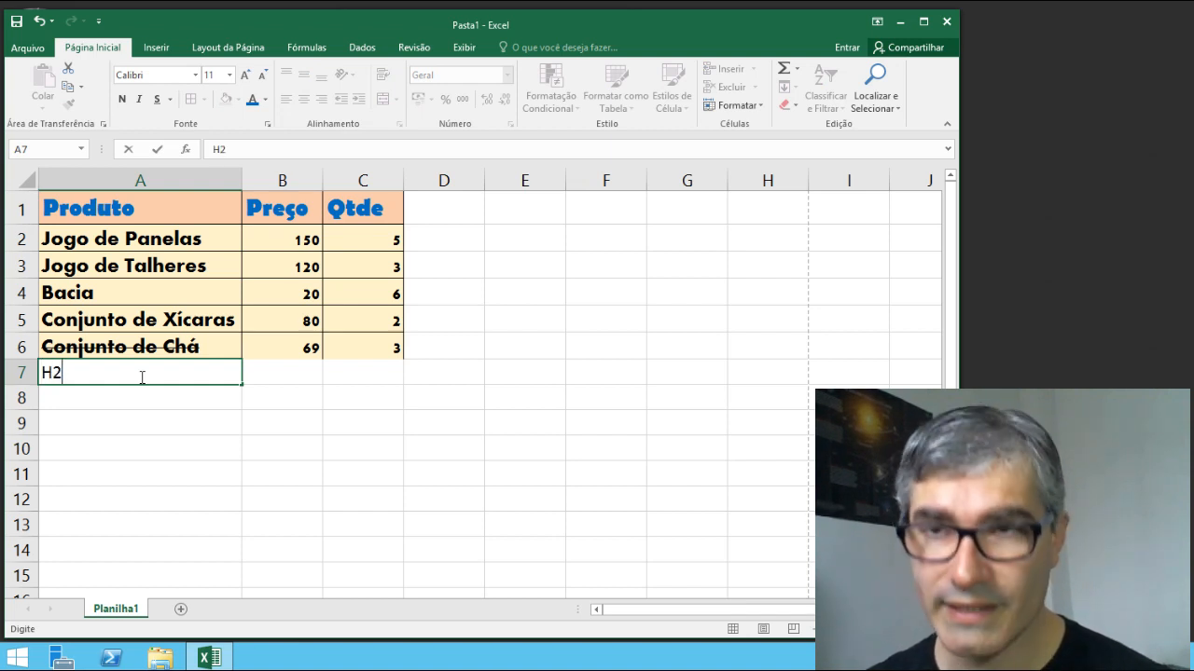
{"action": "type", "text": "0"}
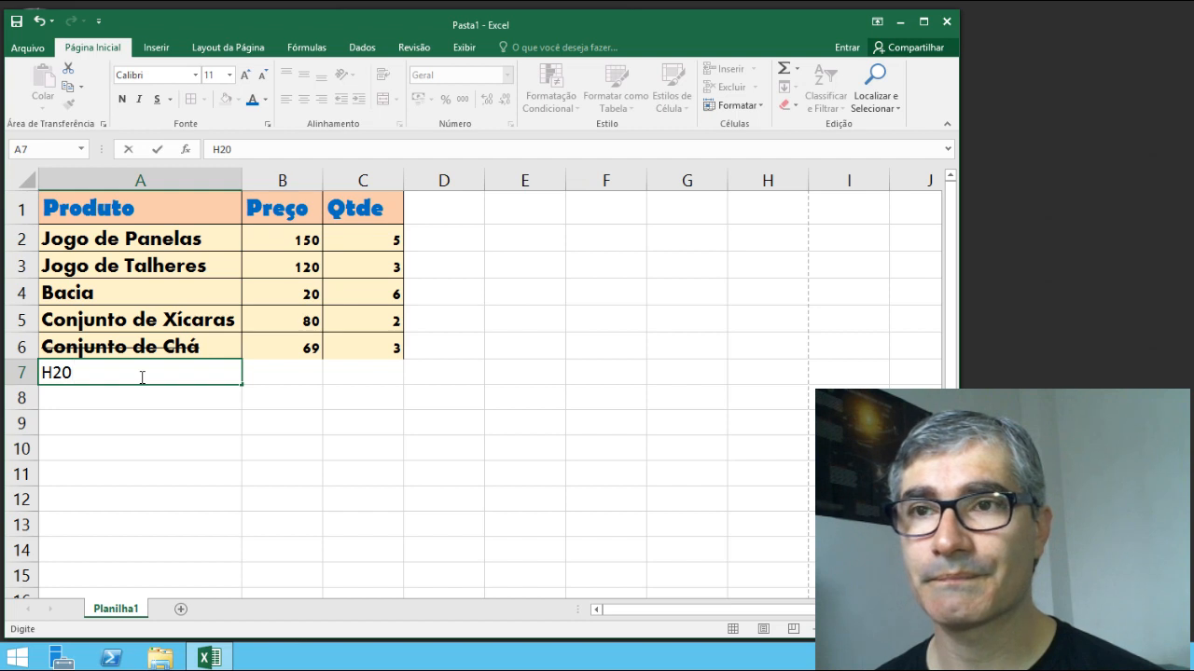
{"action": "key", "text": "Return"}
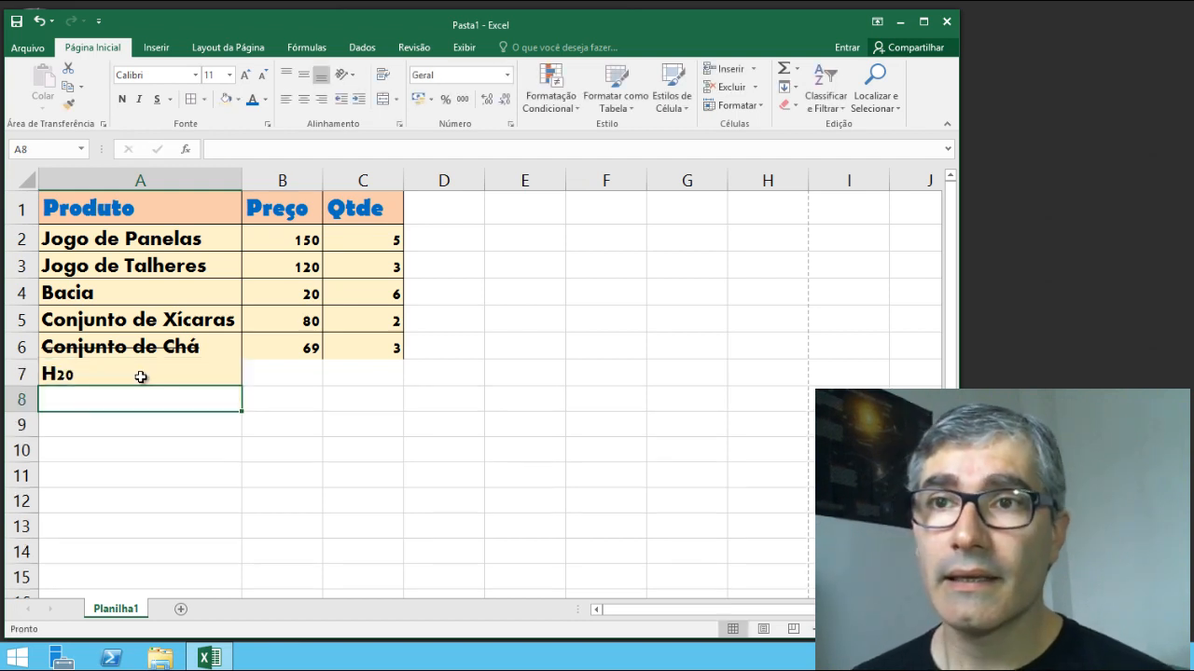
- Correct the text in cell A7 to "H2O", replacing the final zero with the letter O
{"action": "left_click", "coordinate": [65, 374]}
{"action": "double_click", "coordinate": [61, 374]}
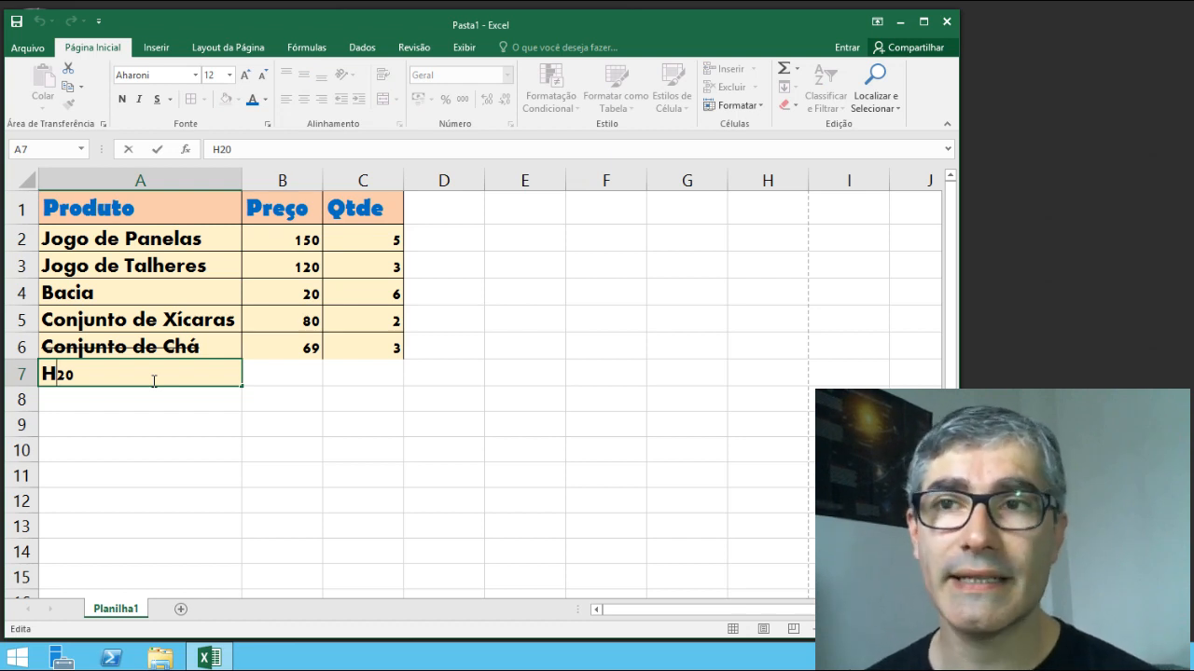
{"action": "key", "text": "BackSpace"}
{"action": "type", "text": "O"}
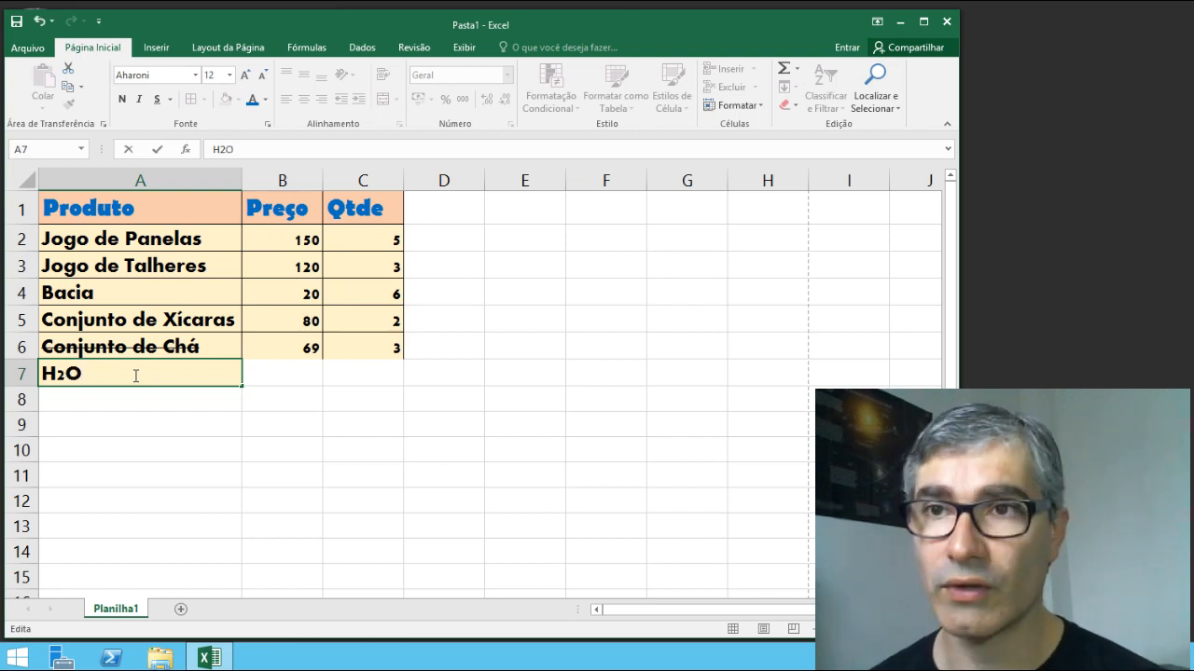
{"action": "key", "text": "Return"}
- Format only the 2 of "H2O" in cell A7 as subscript and finish editing the cell
{"action": "left_click", "coordinate": [133, 373]}
{"action": "double_click", "coordinate": [66, 375]}
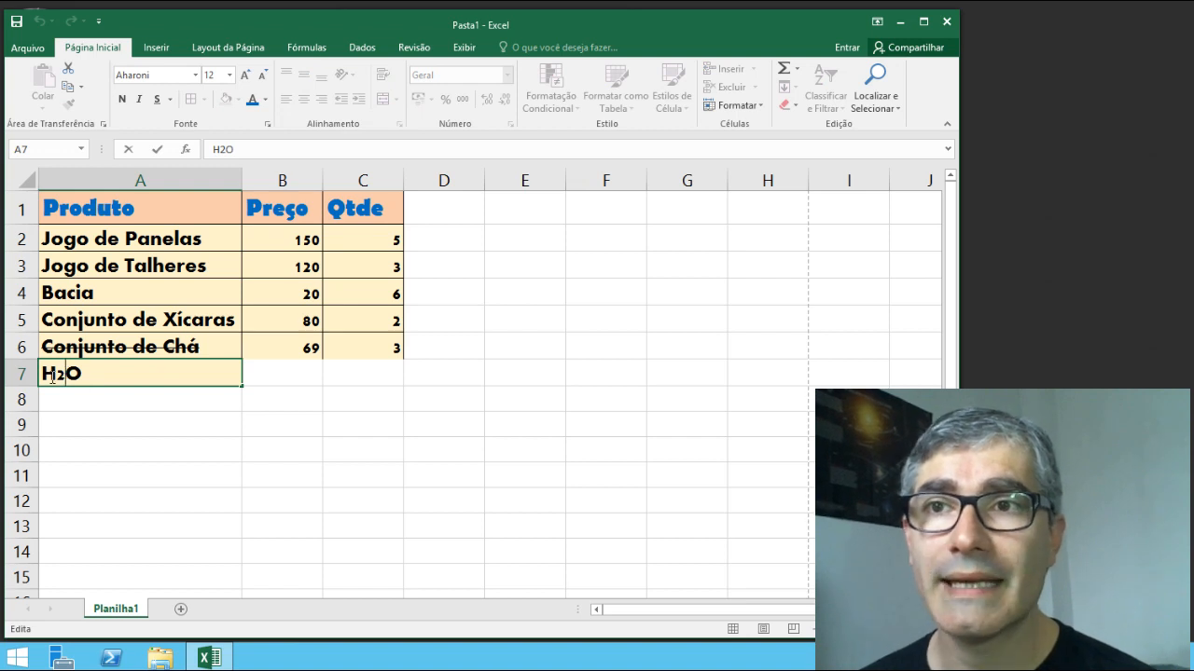
{"action": "left_click_drag", "start_coordinate": [53, 374], "coordinate": [65, 374]}
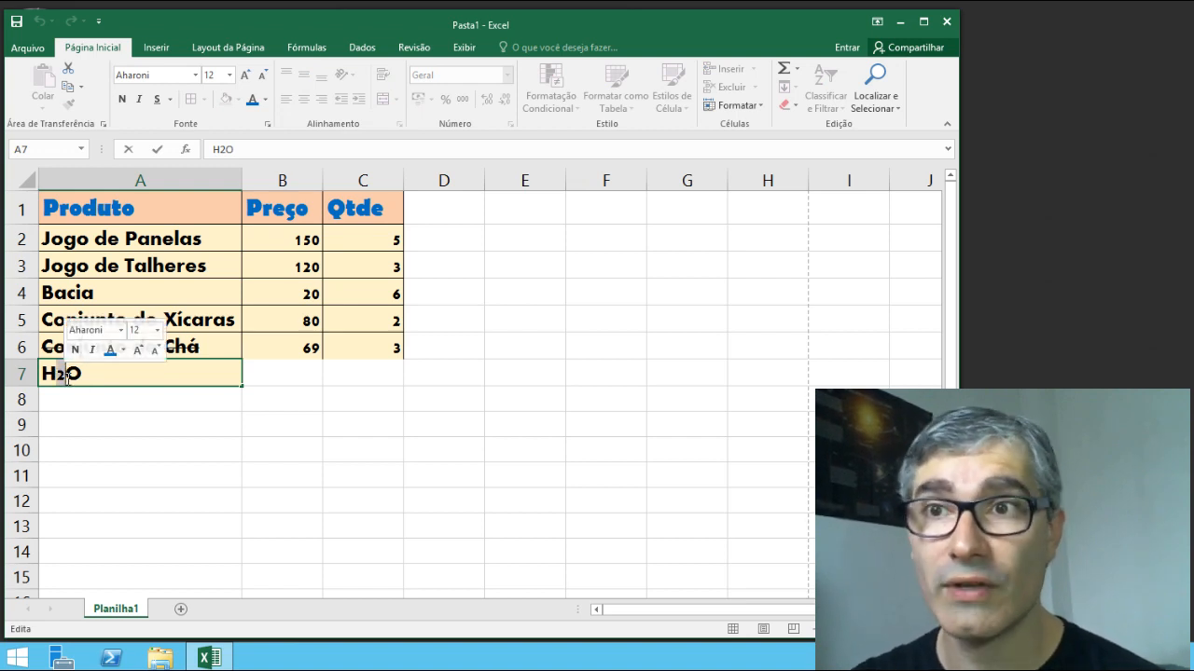
{"action": "left_click", "coordinate": [268, 124]}
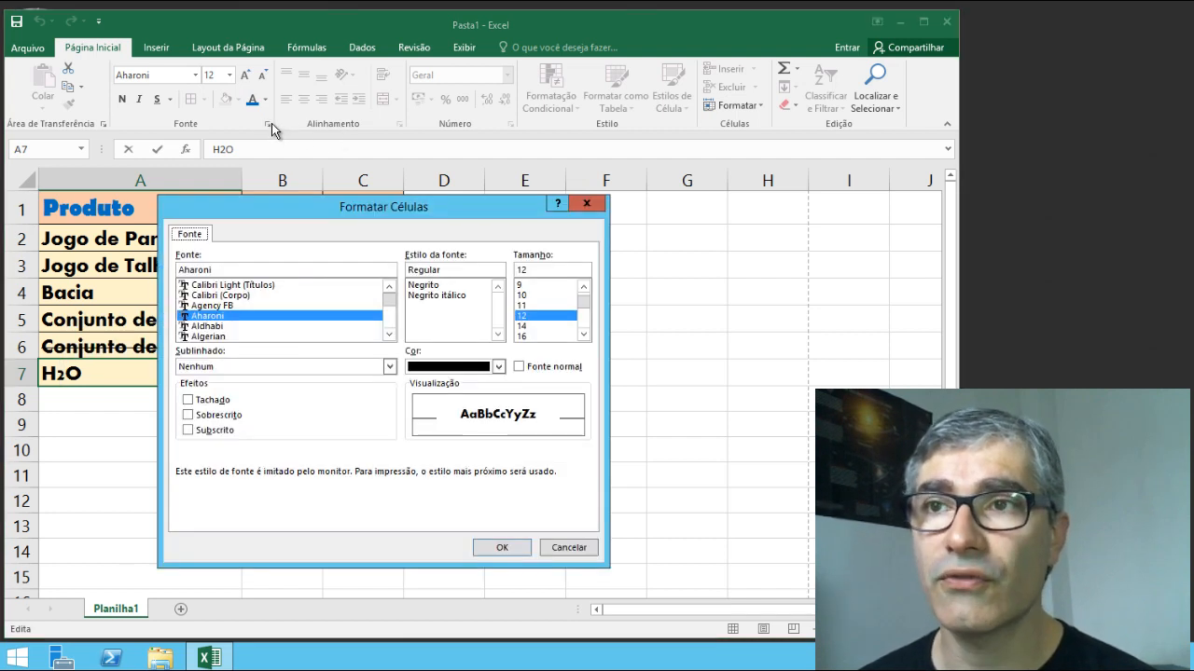
{"action": "left_click", "coordinate": [205, 434]}
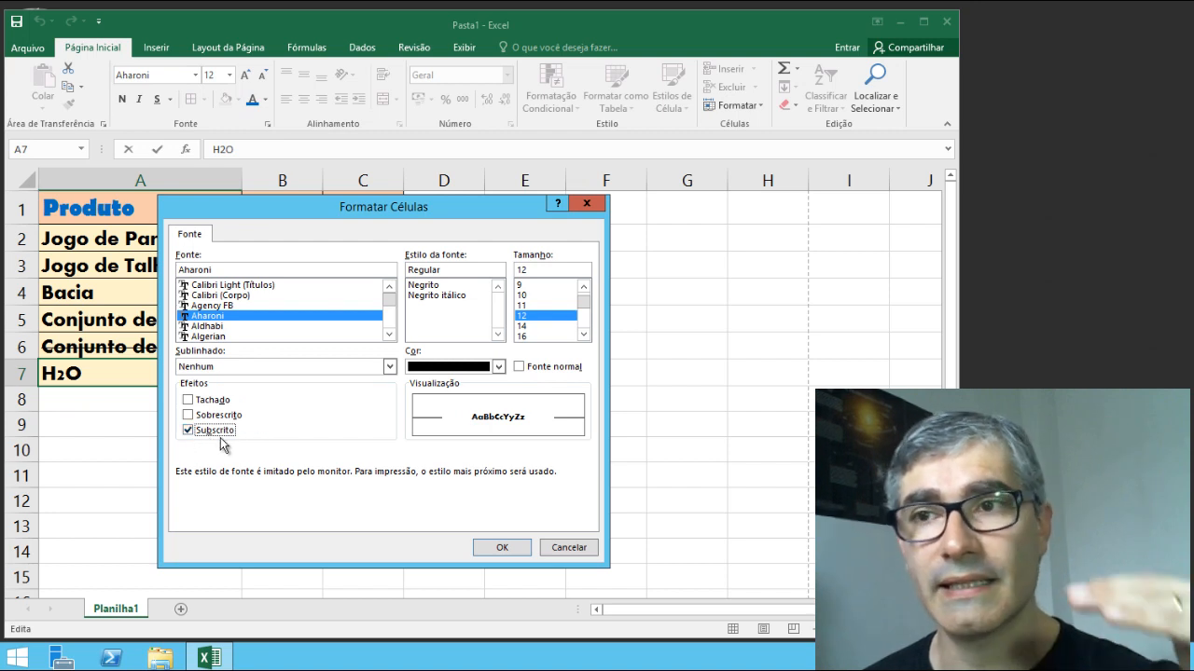
{"action": "left_click", "coordinate": [505, 549]}
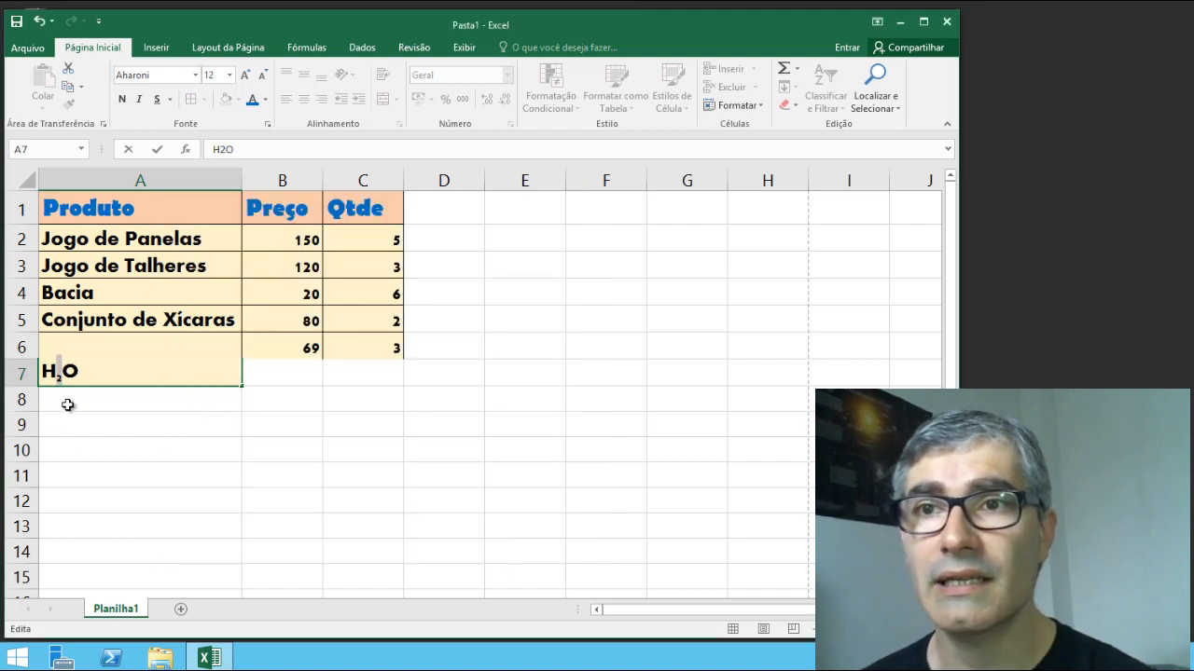
{"action": "left_click", "coordinate": [115, 420]}
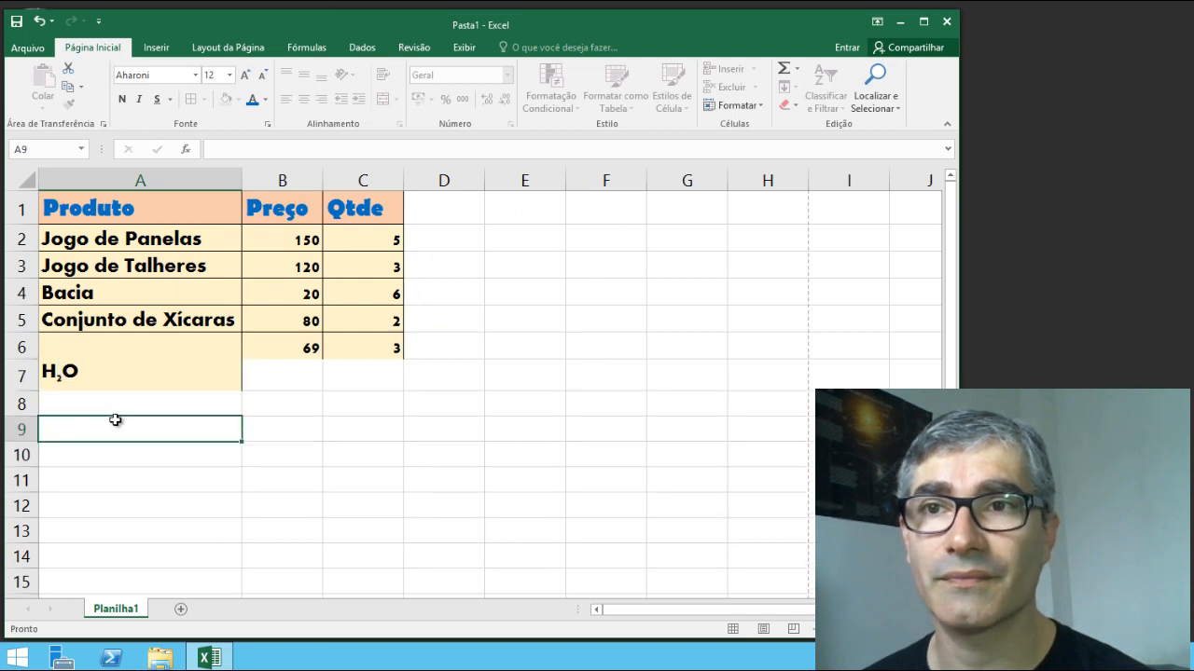
- Enter "X2" in cell A8 below the H2O entry
{"action": "left_click", "coordinate": [91, 378]}
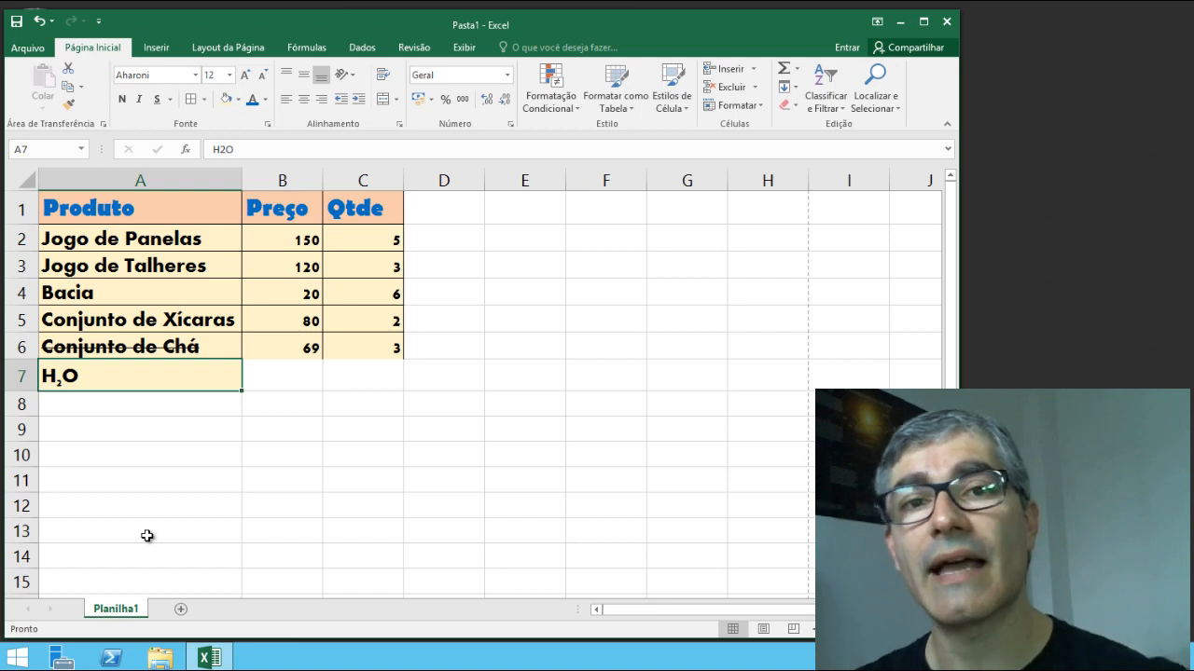
{"action": "left_click", "coordinate": [99, 413]}
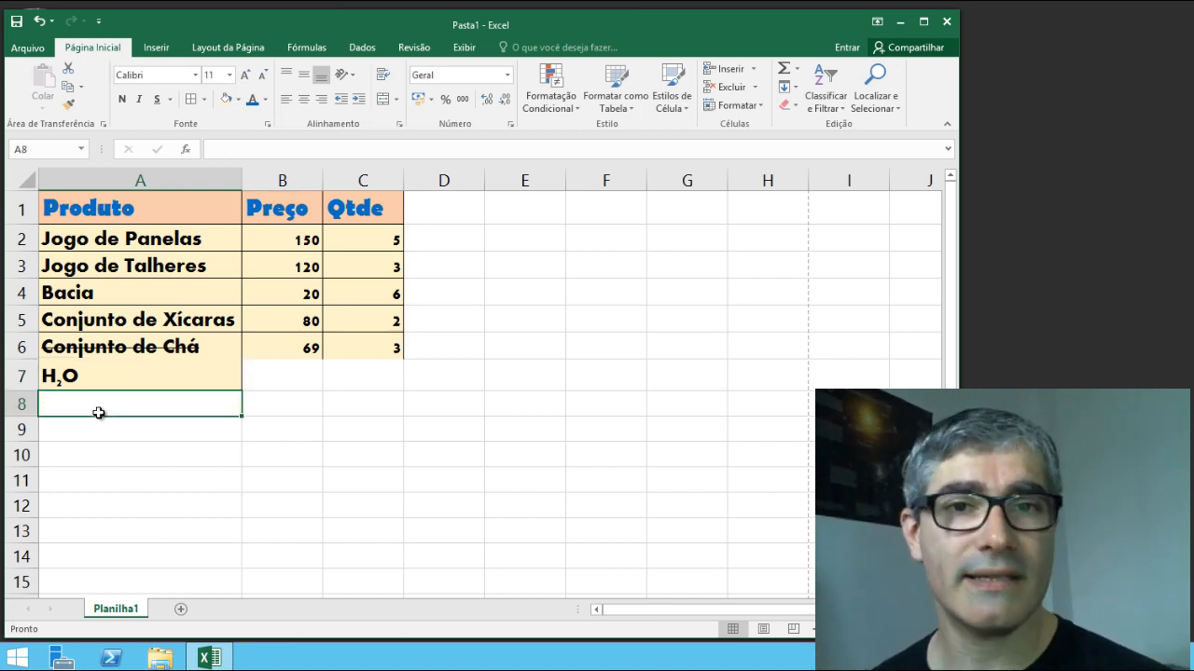
{"action": "type", "text": "X2"}
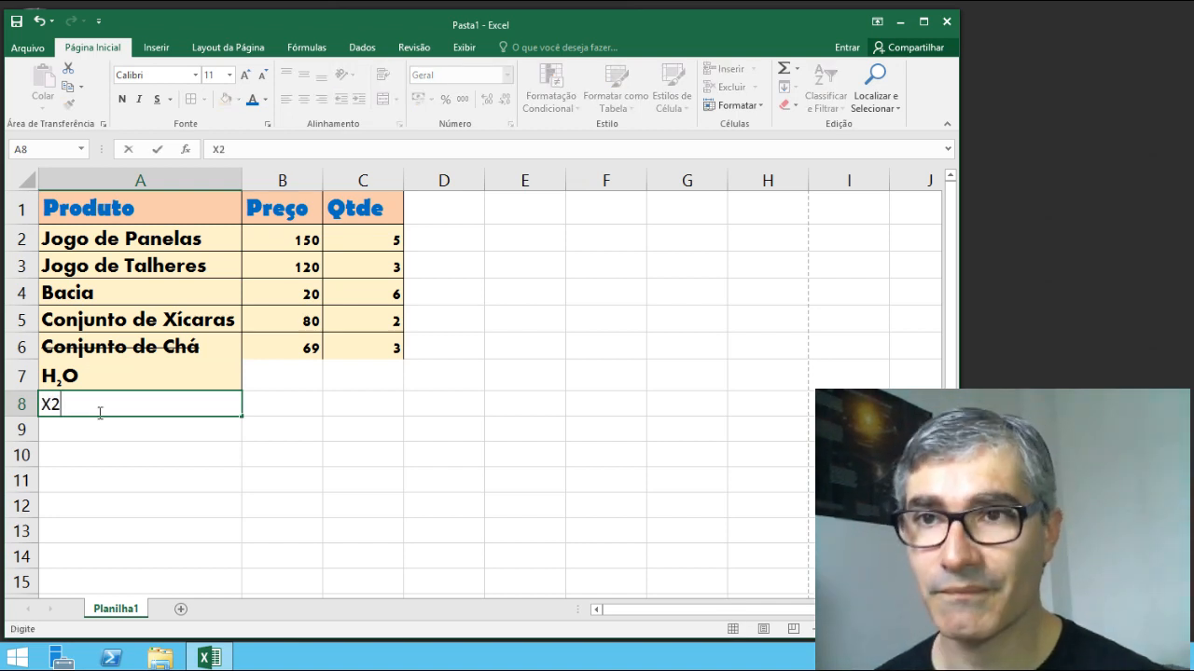
{"action": "key", "text": "ctrl+Return"}
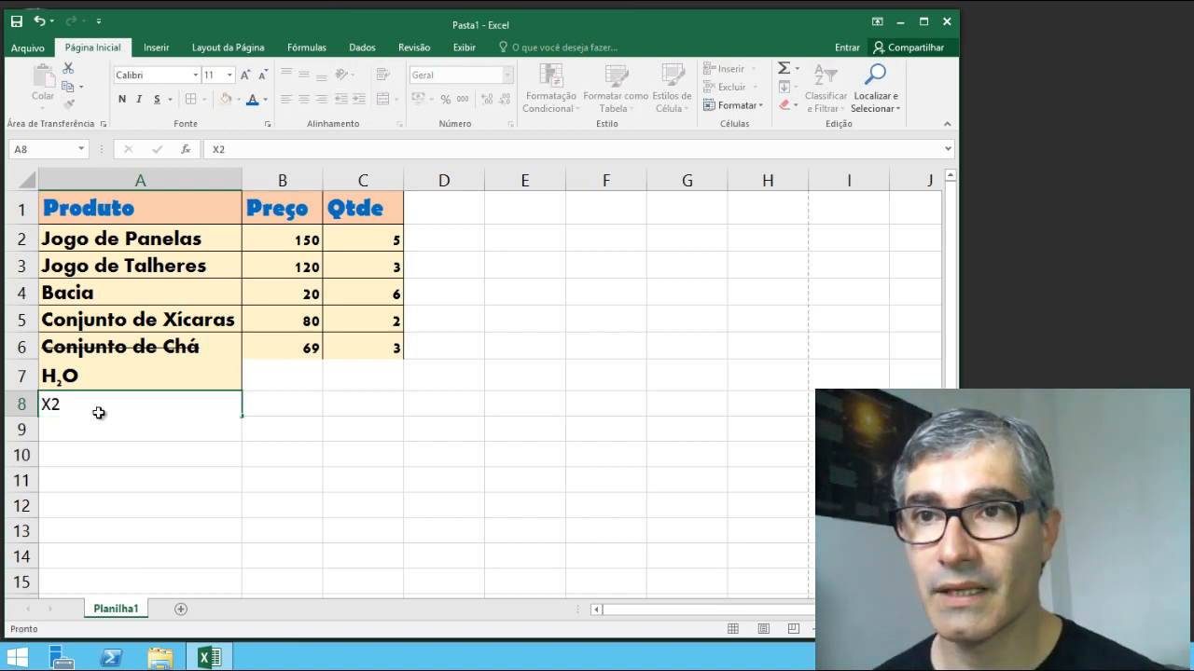
- Format only the 2 of "X2" in cell A8 as superscript and finish editing the cell
{"action": "double_click", "coordinate": [80, 401]}
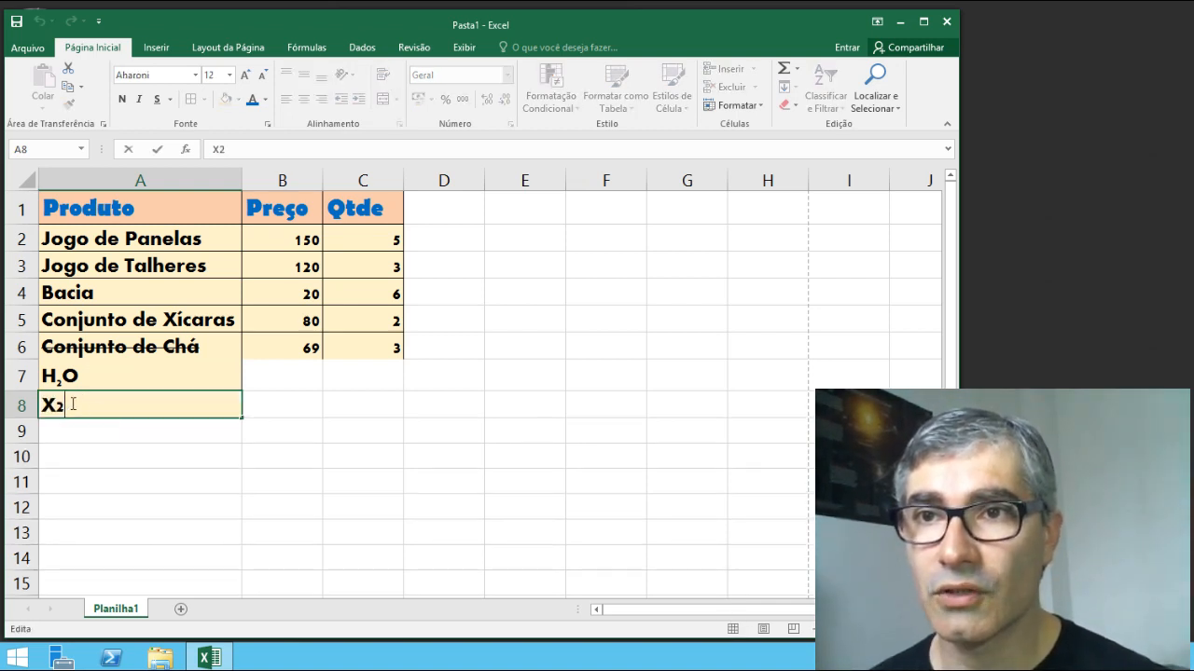
{"action": "left_click_drag", "start_coordinate": [65, 405], "coordinate": [55, 405]}
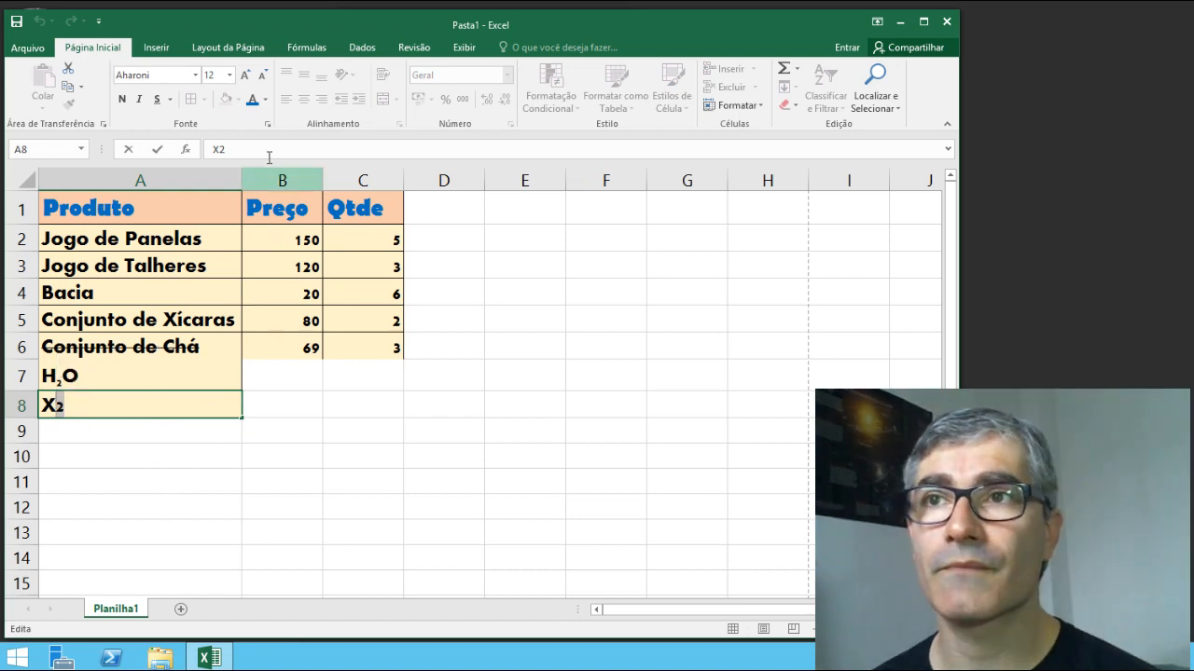
{"action": "key", "text": "ctrl+1"}
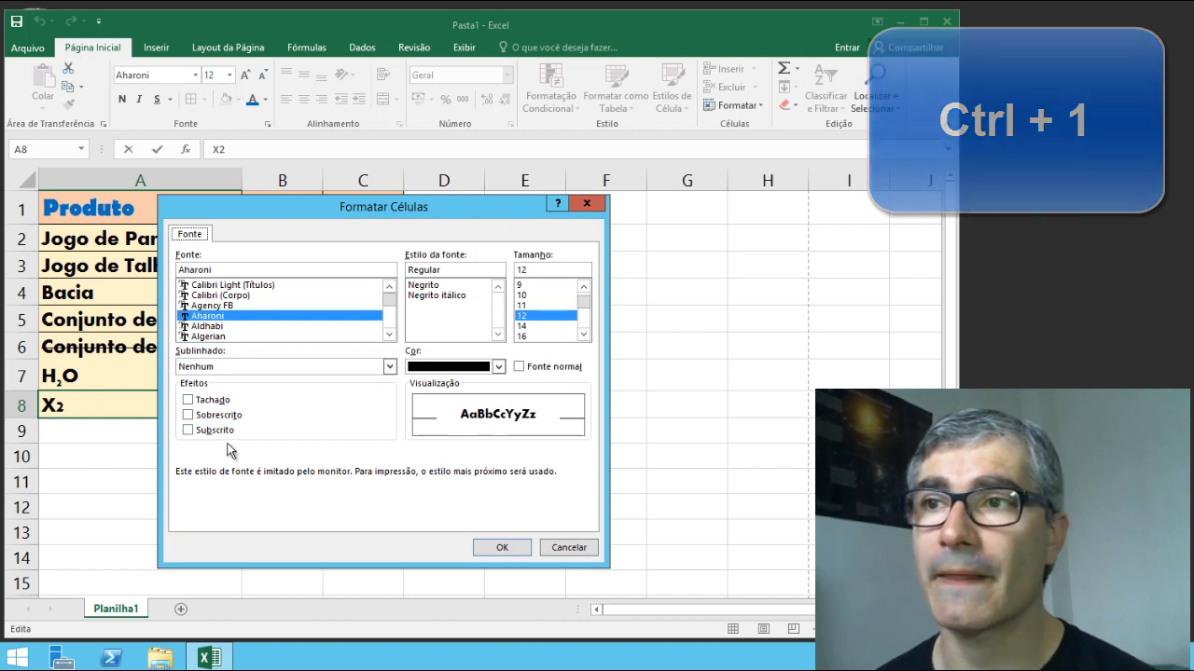
{"action": "left_click", "coordinate": [211, 415]}
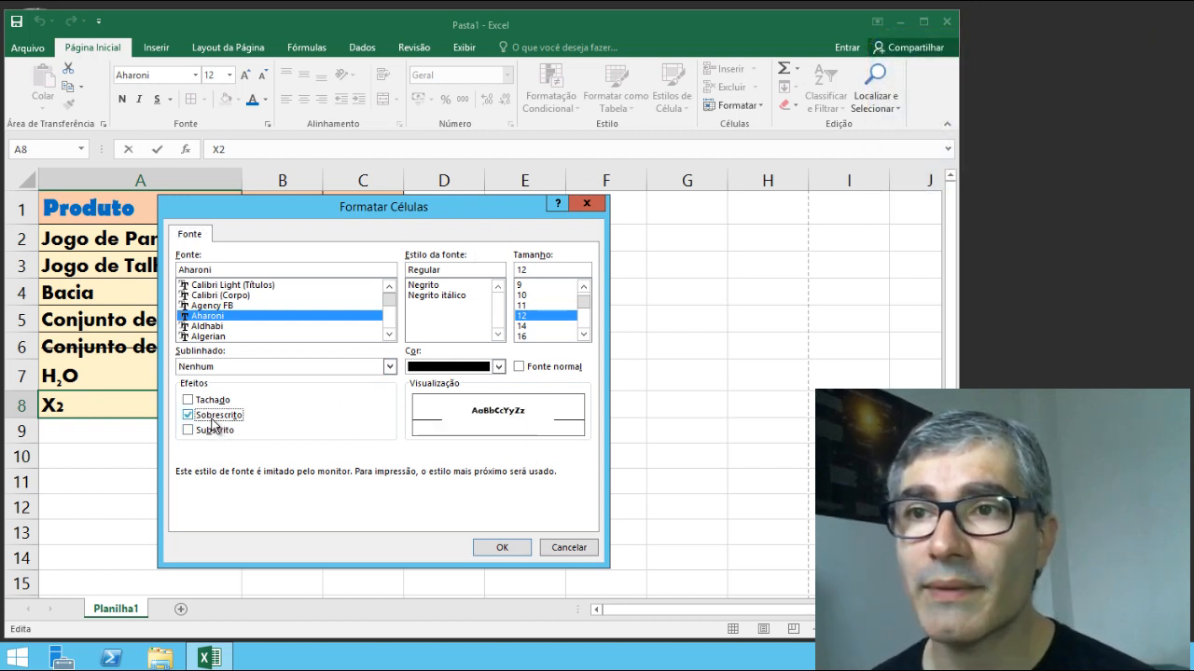
{"action": "left_click", "coordinate": [500, 548]}
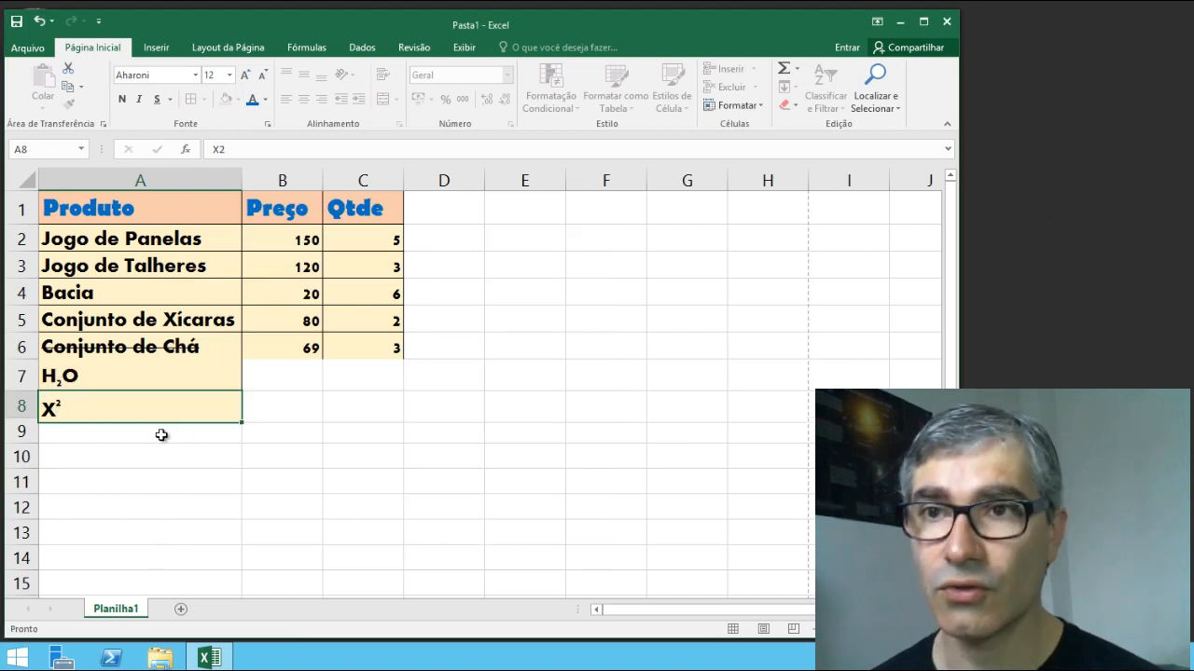
{"action": "left_click", "coordinate": [161, 435]}
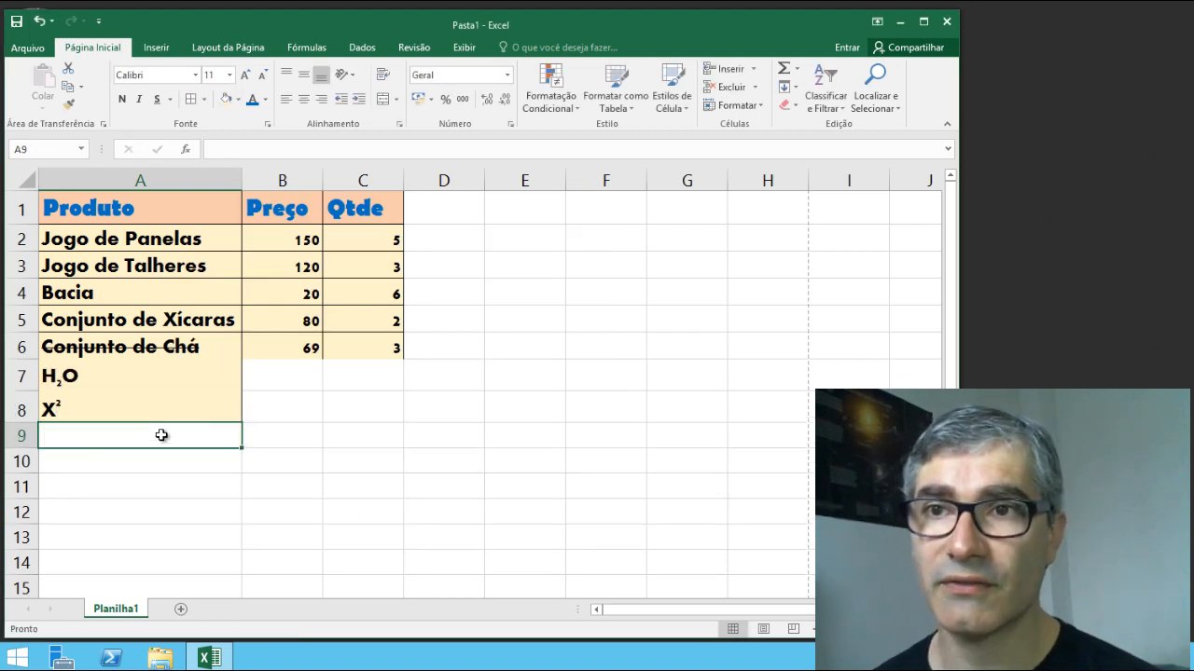
{"action": "left_click", "coordinate": [80, 411]}
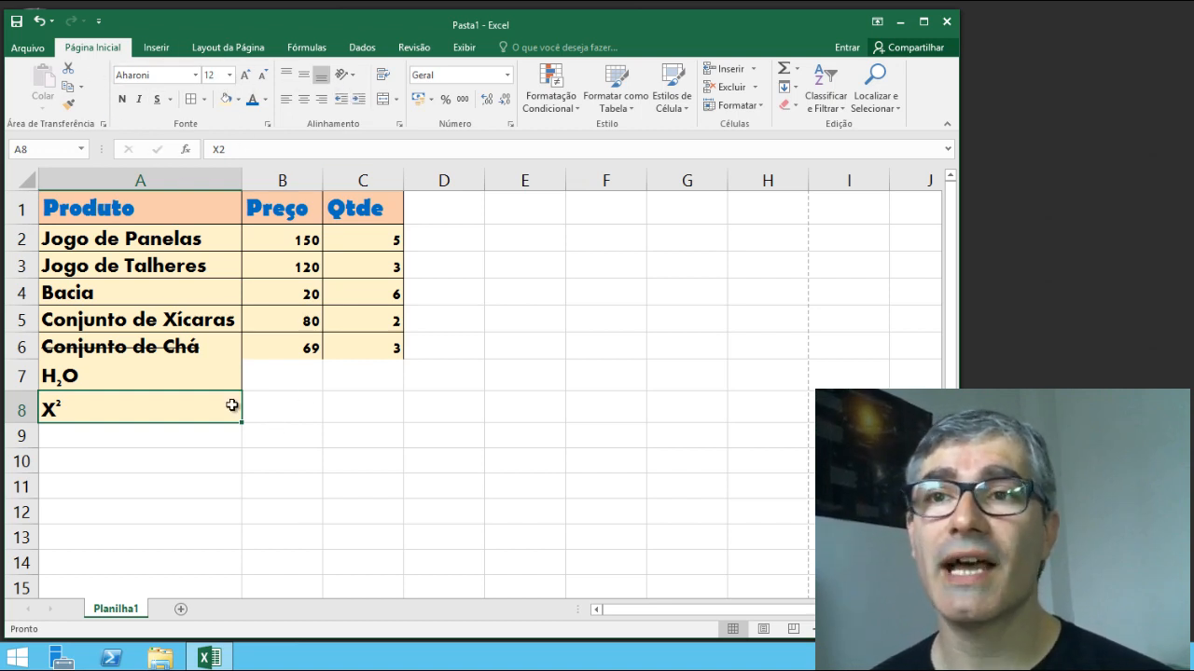
{"action": "left_click", "coordinate": [318, 430]}
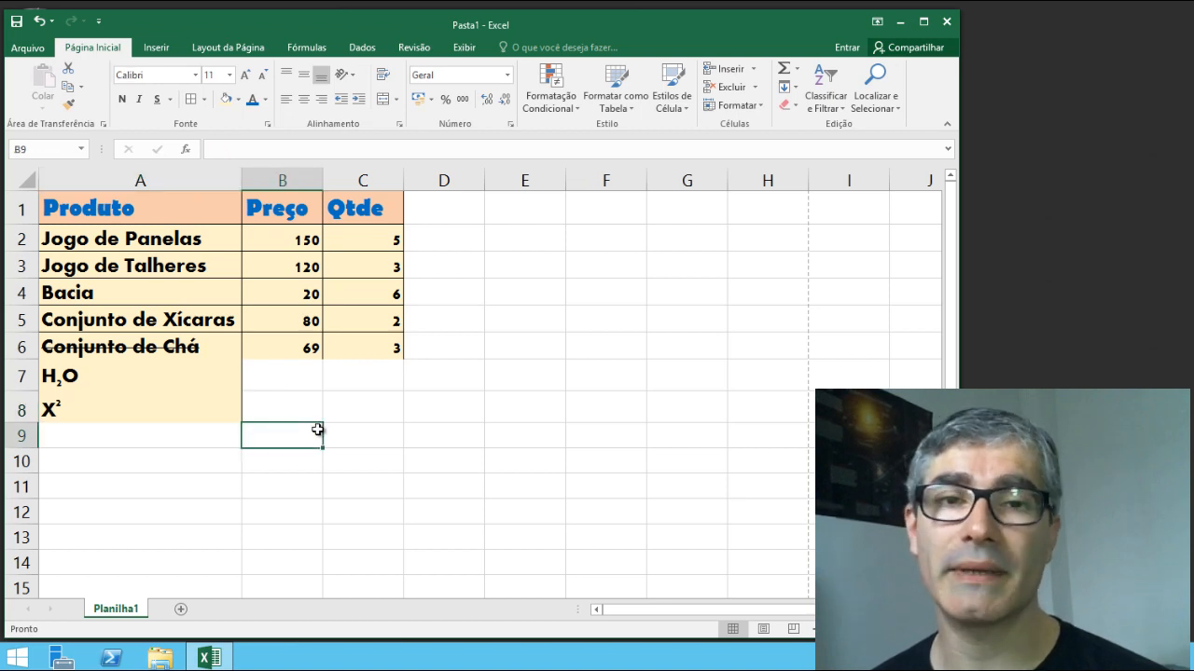
{"action": "left_click", "coordinate": [181, 407]}
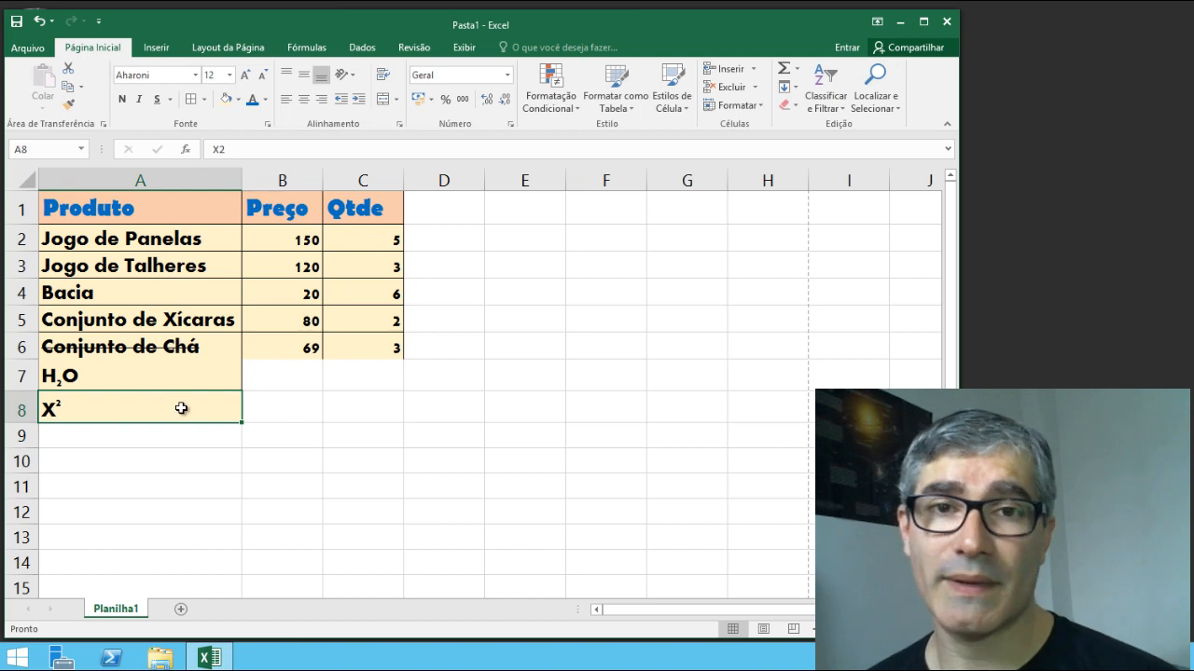